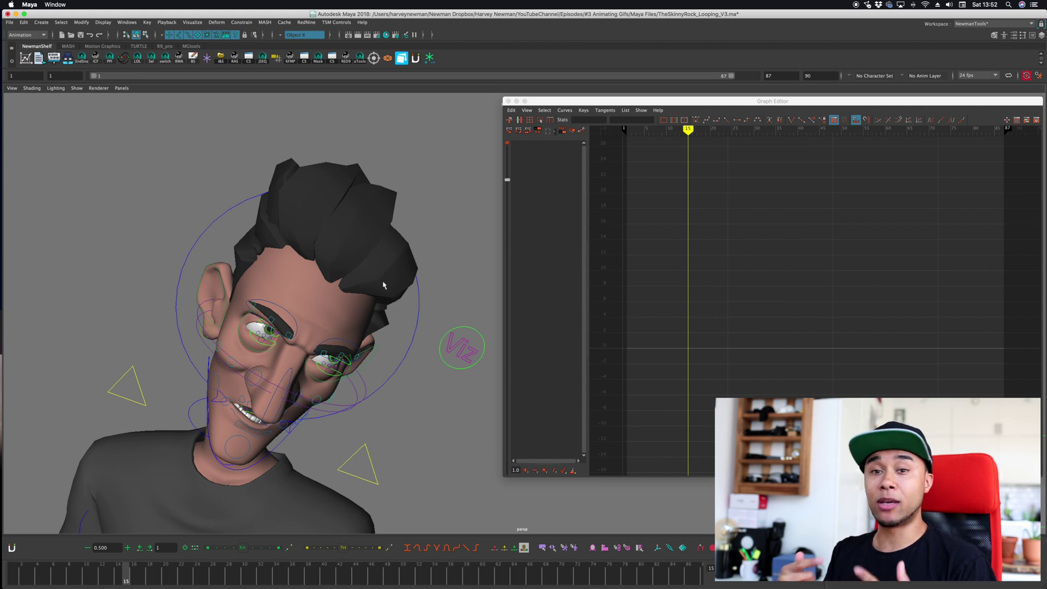
Step: Select the character's head FK control to load its animation curves and scrub the animation from frame 1
click(412, 346)
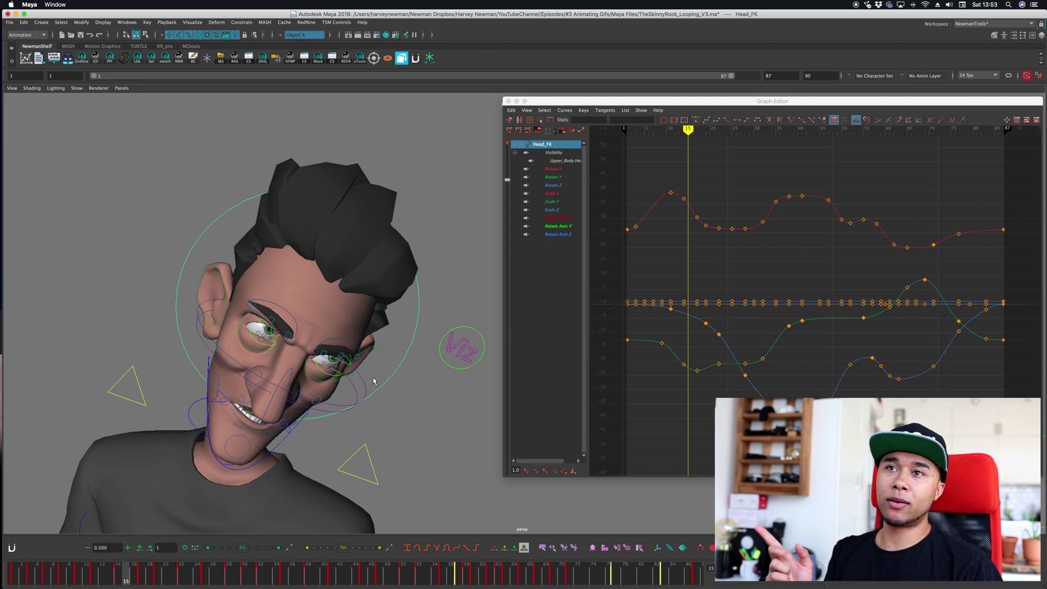
click(20, 579)
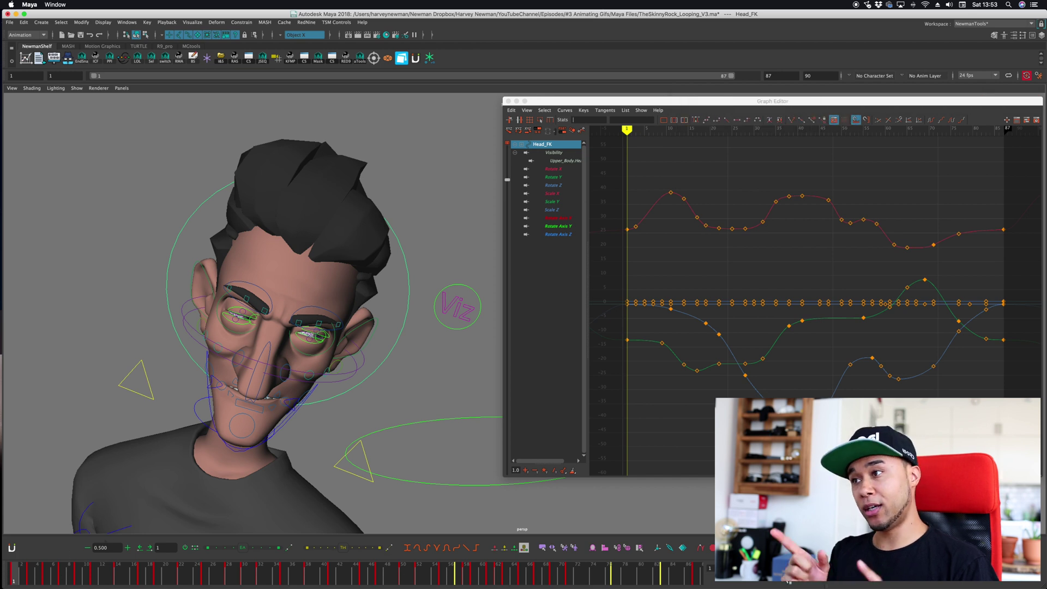
drag(14, 567, 80, 567)
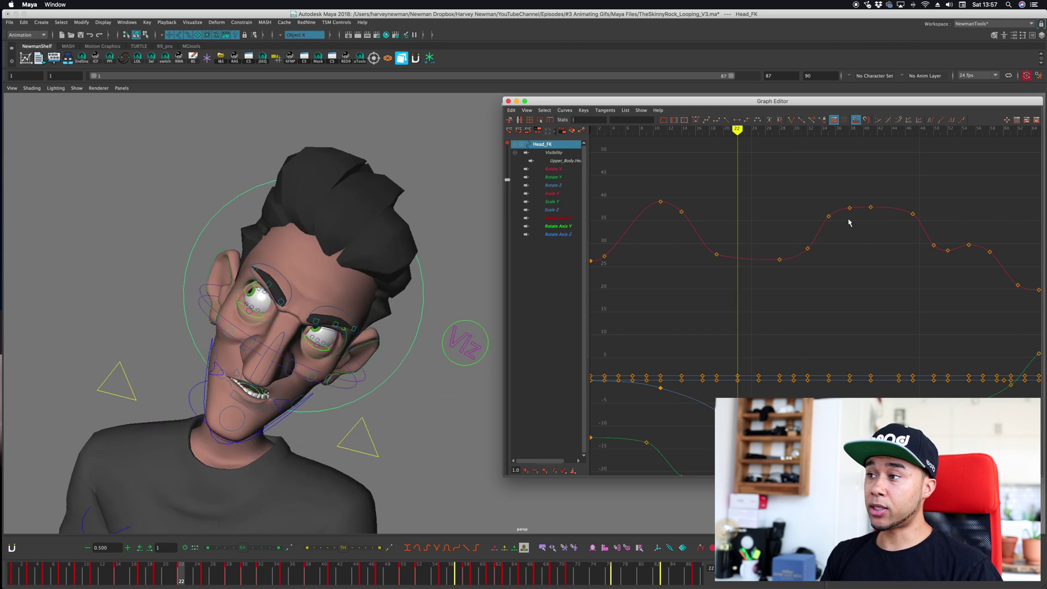
Step: Undo the last two changes, compare the neighbouring head poses and delete the Rotate X key at frame 22
key(super+z)
key(super+z)
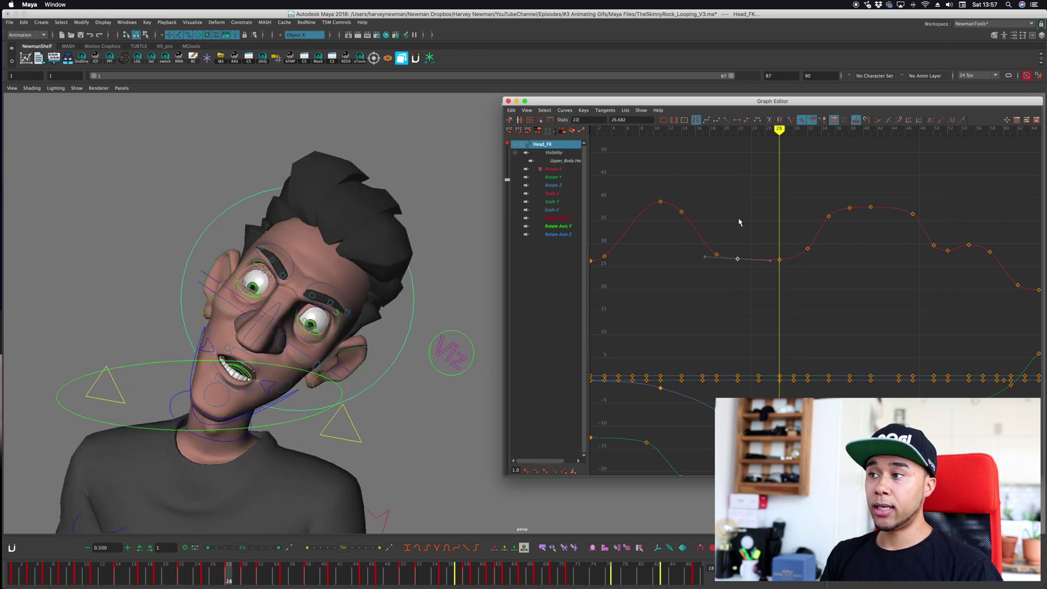
click(739, 220)
mouse_move(750, 227)
mouse_down()
mouse_move(713, 283)
mouse_move(729, 280)
mouse_up()
key(comma)
key(comma)
key(comma)
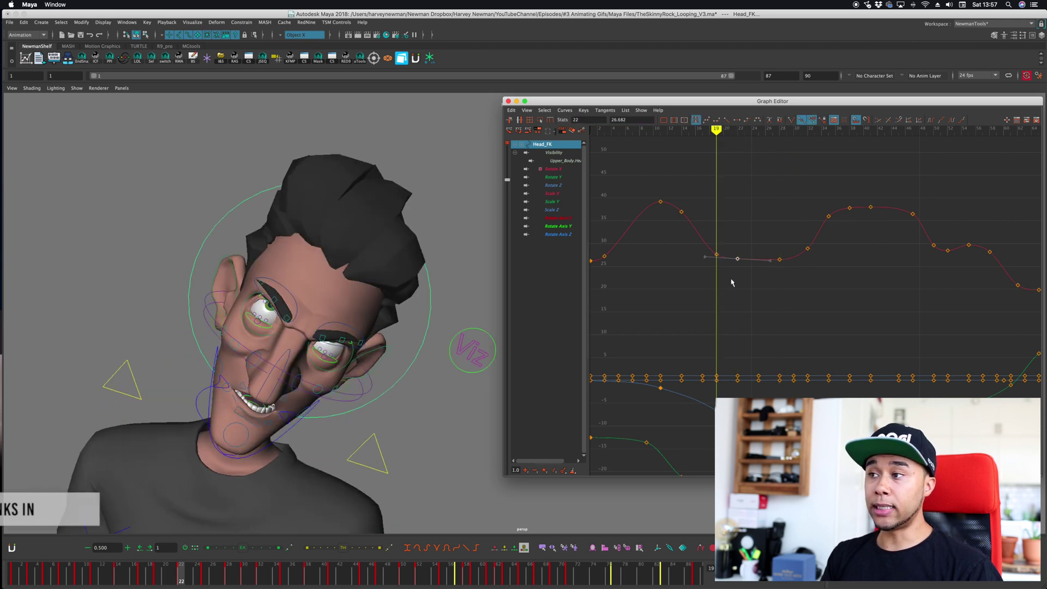
key(period)
key(period)
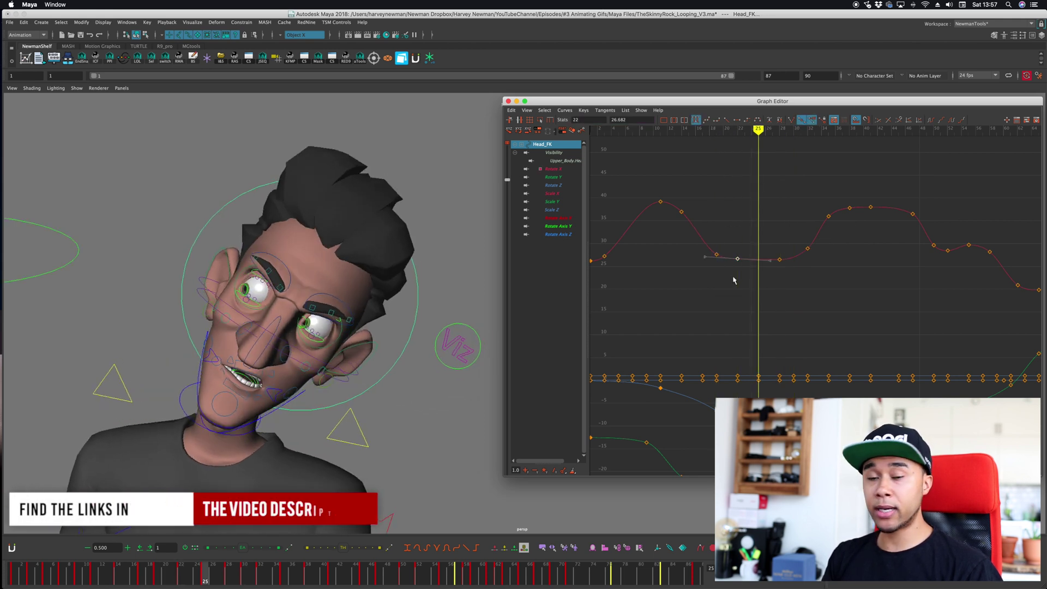
key(.)
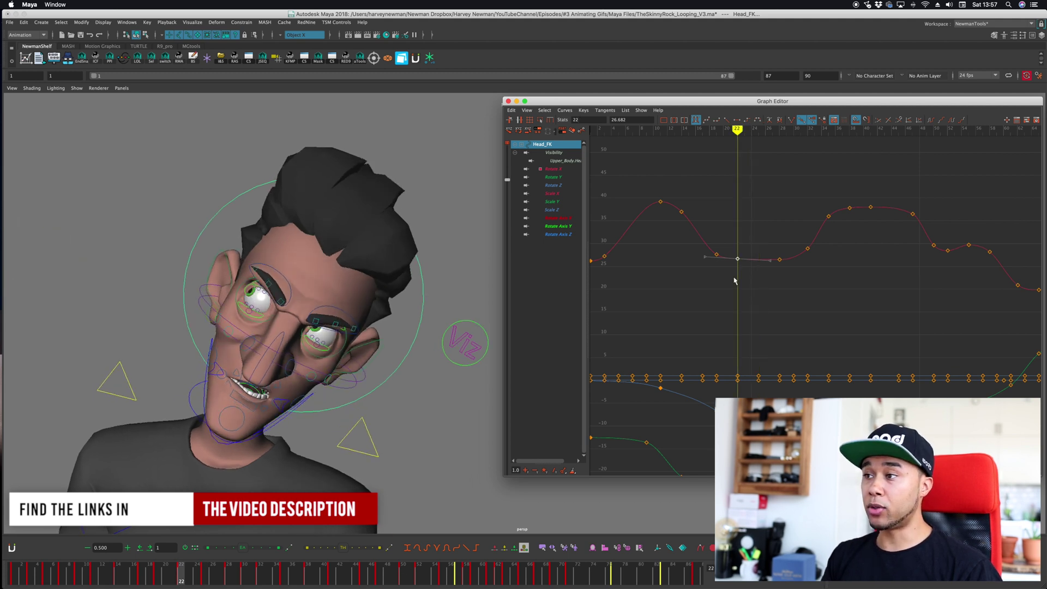
key(Delete)
Step: Delete the redundant Rotate X keys at frames 38 and 50 on the head control
key(.)
key(.)
key(.)
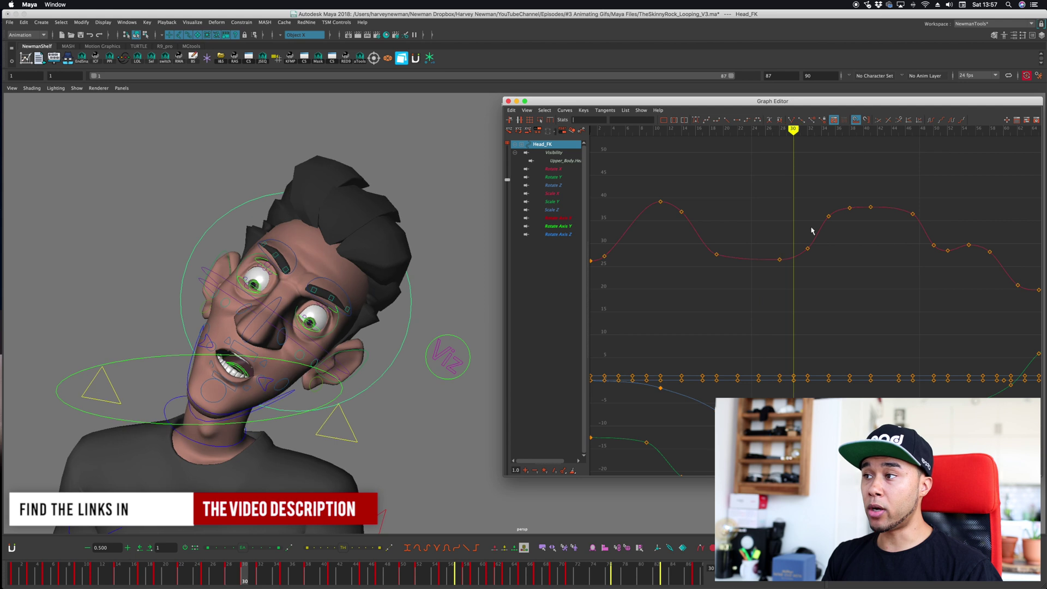
key(period)
key(period)
key(period)
key(period)
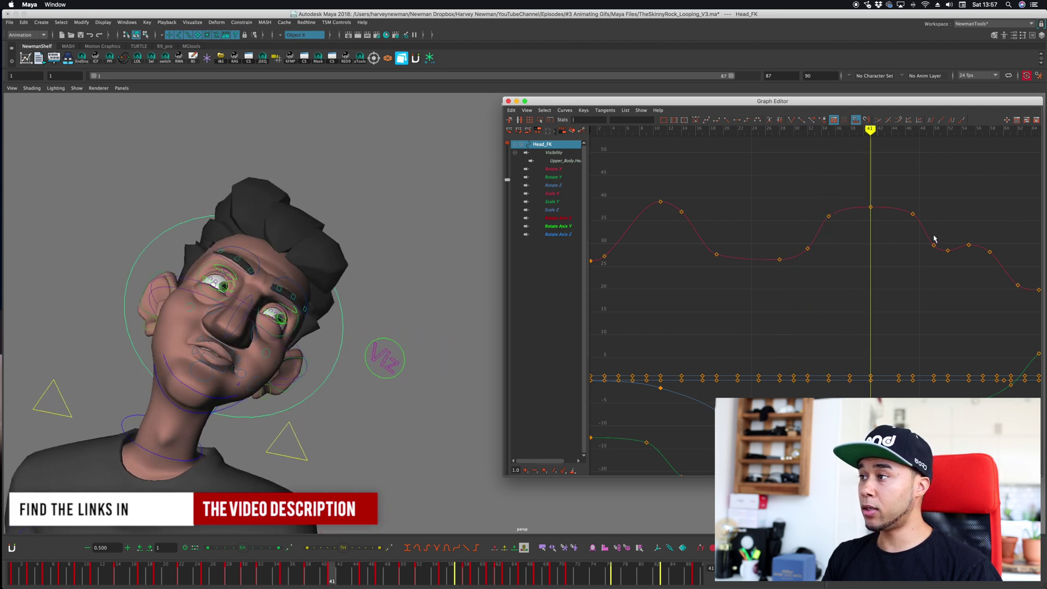
key(period)
key(period)
drag(937, 238, 929, 250)
key(Delete)
Step: Recheck the head poses and delete the Rotate Y key at about frame 22
key(period)
key(period)
key(comma)
key(comma)
key(comma)
key(comma)
key(comma)
key(comma)
key(comma)
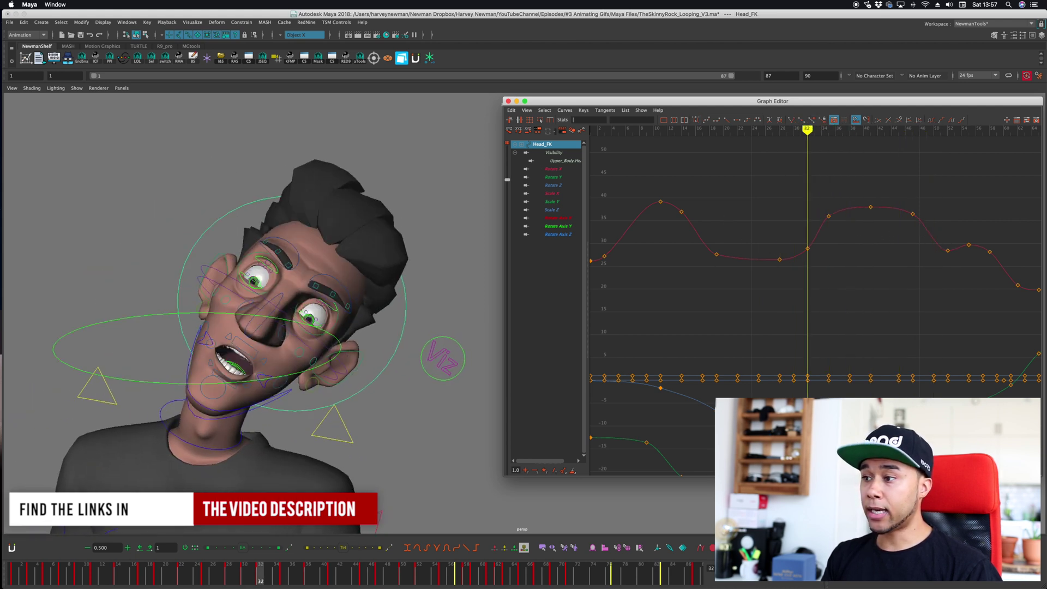
alt+middle_drag(753, 410, 761, 353)
drag(738, 364, 754, 382)
key(Delete)
Step: Step back and forth through the remaining head keys to examine how the motion plays between poses
key(comma)
key(comma)
key(comma)
key(comma)
alt+middle_drag(776, 374, 770, 323)
key(period)
key(period)
key(period)
key(period)
key(period)
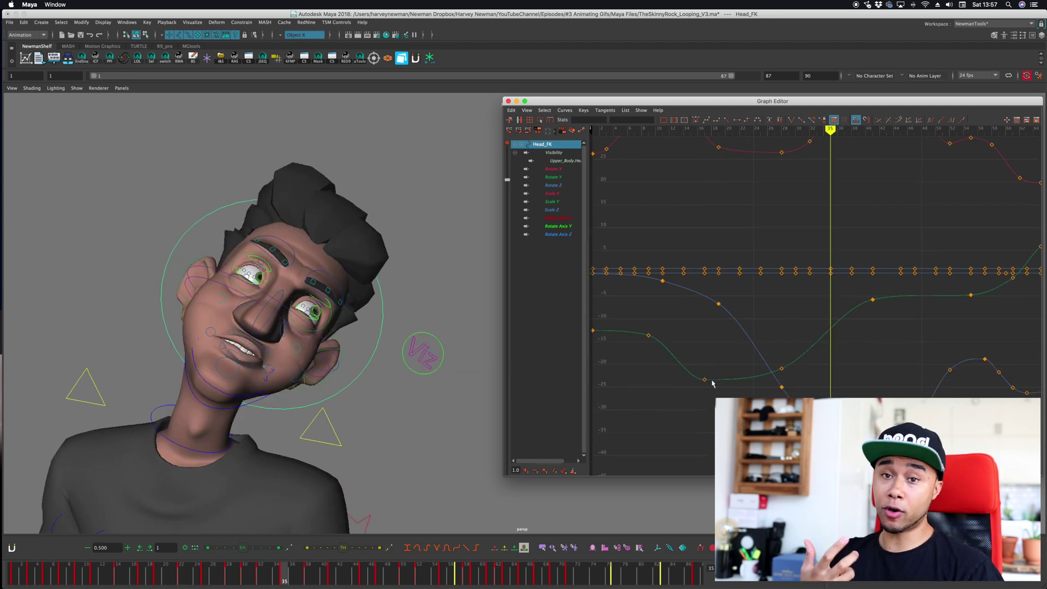
key(comma)
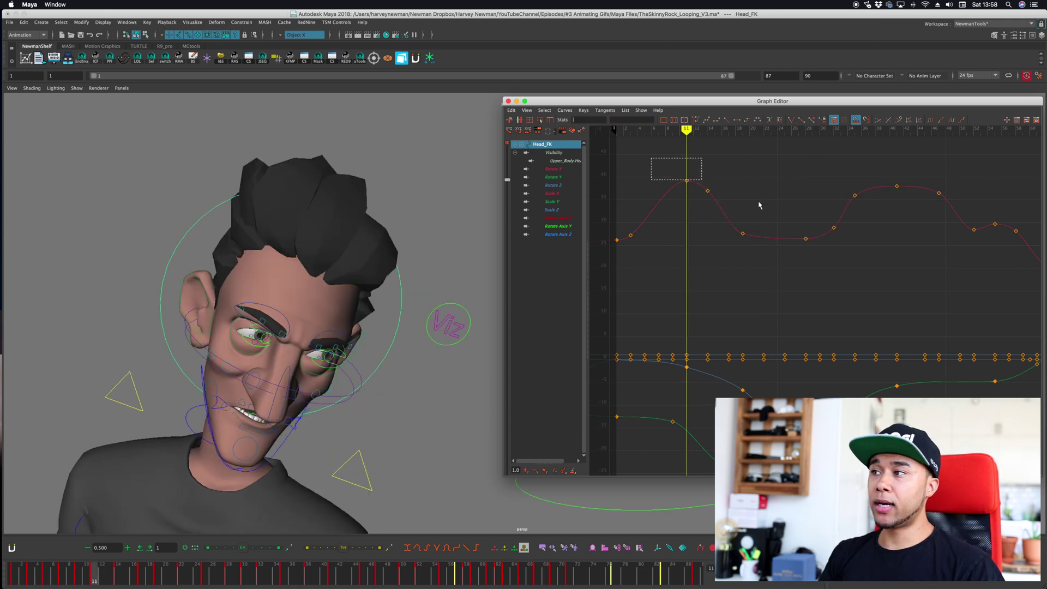
Step: Select the Rotate X keys from frame 11 to about frame 52 and insert a Rotate X key at frame 23
drag(676, 164, 970, 276)
mouse_move(785, 130)
mouse_down()
mouse_move(823, 130)
mouse_move(771, 132)
mouse_up()
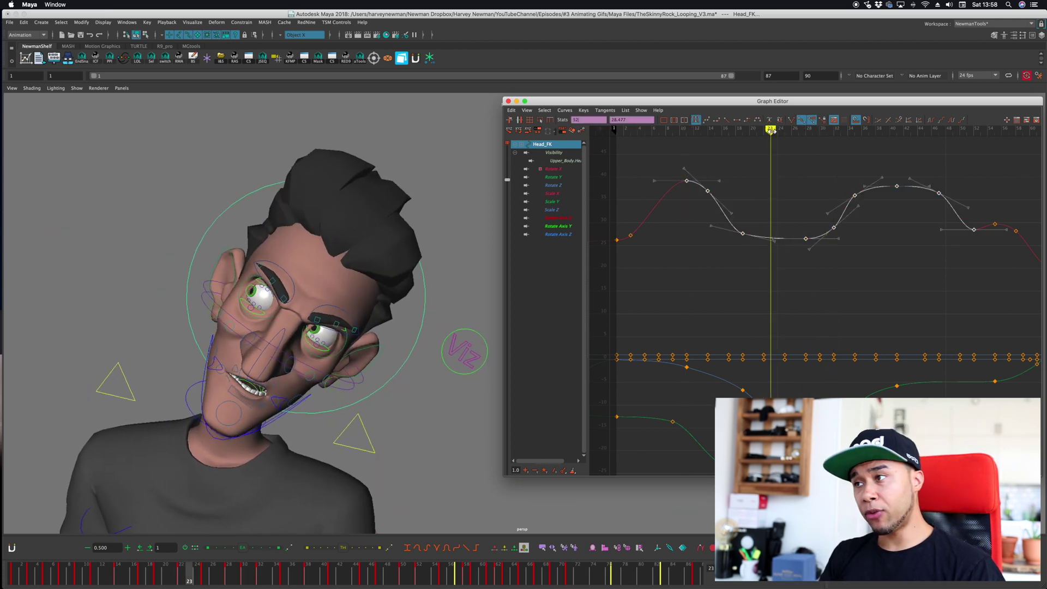
key(s)
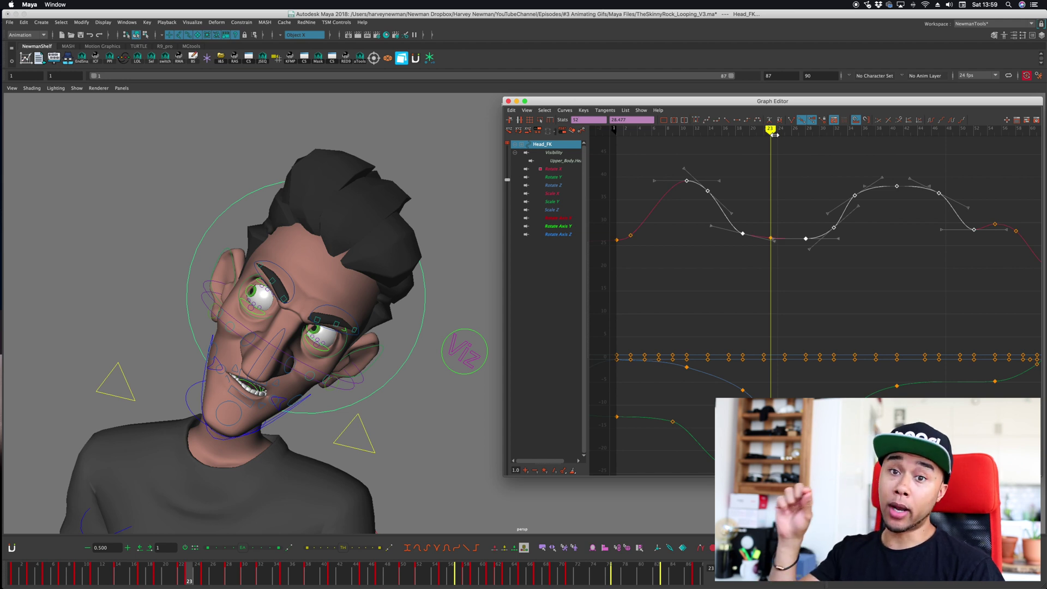
click(815, 213)
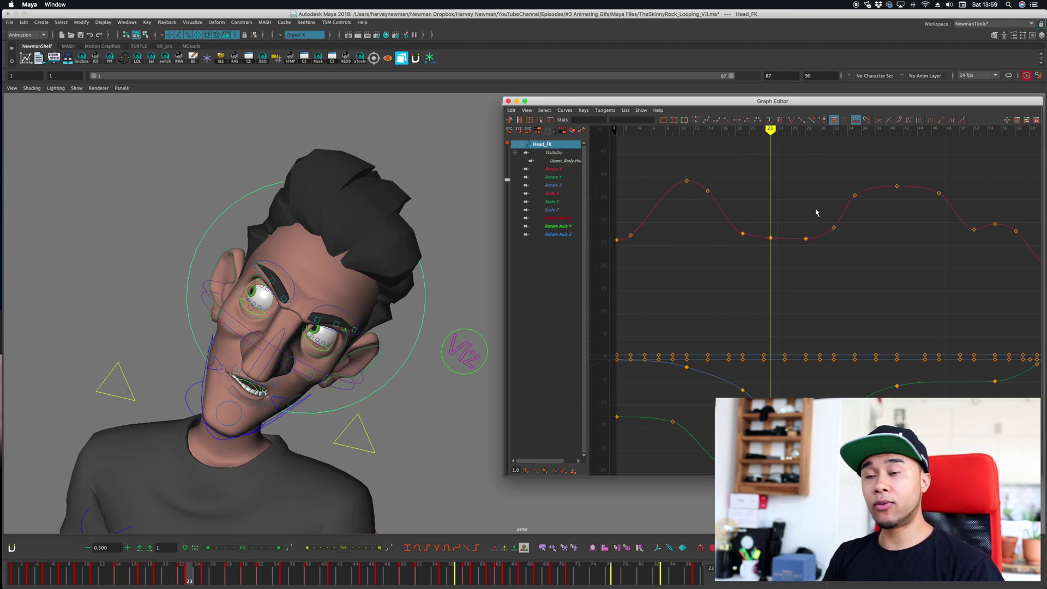
Step: Check the head pose at frame 38 and isolate the head's Rotate X, Y and Z curves
alt+middle_drag(830, 235, 681, 217)
mouse_move(621, 132)
mouse_down()
mouse_move(740, 136)
mouse_move(727, 135)
mouse_up()
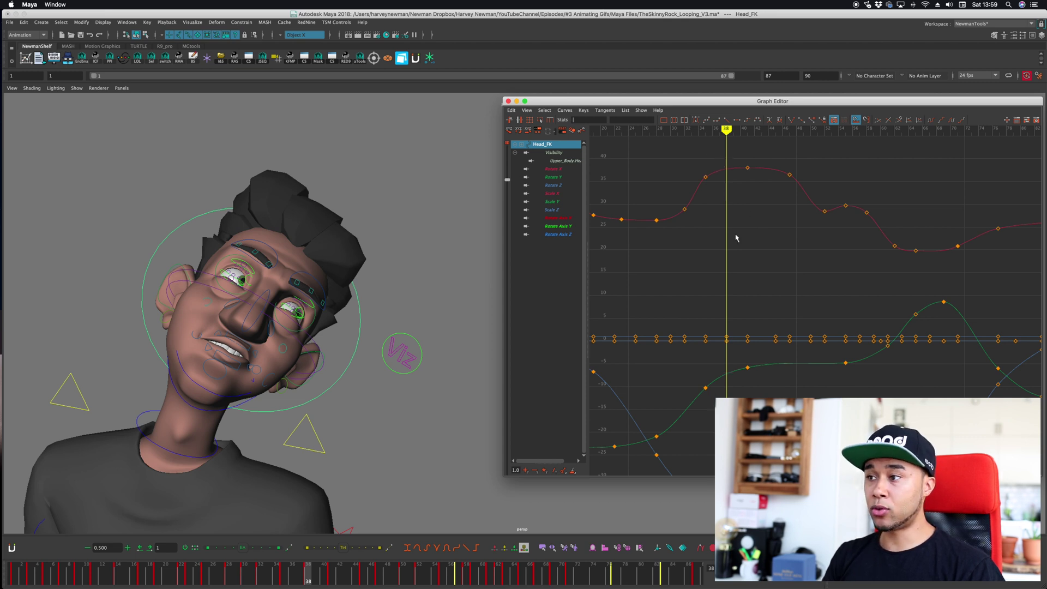
alt+middle_drag(743, 236, 734, 170)
drag(561, 169, 562, 187)
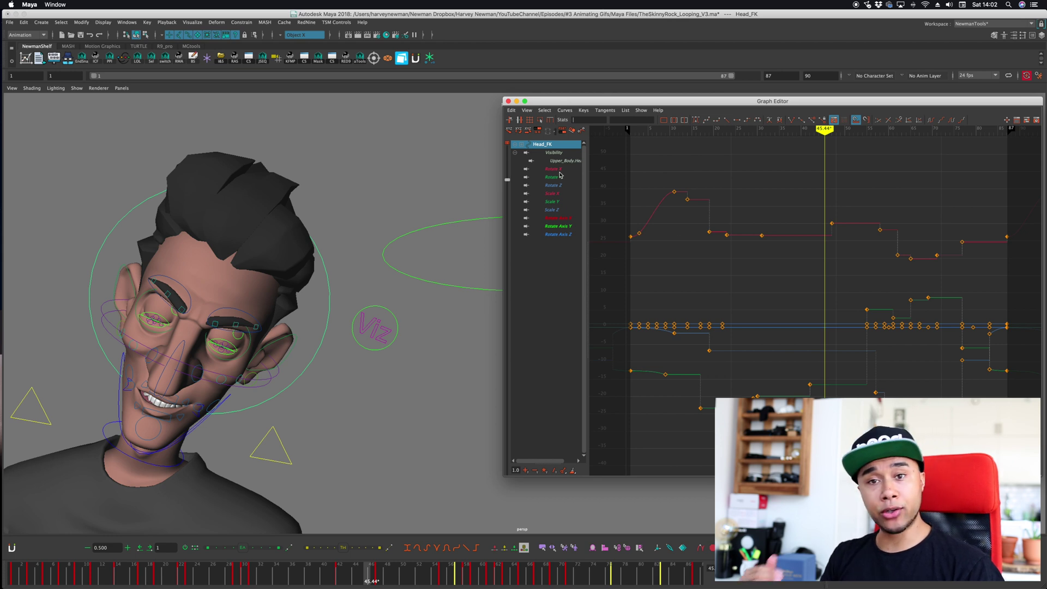
Step: Try auto tangents on all head curves, undo that, and convert only the selected Rotate X keys from stepped to auto tangents
click(695, 120)
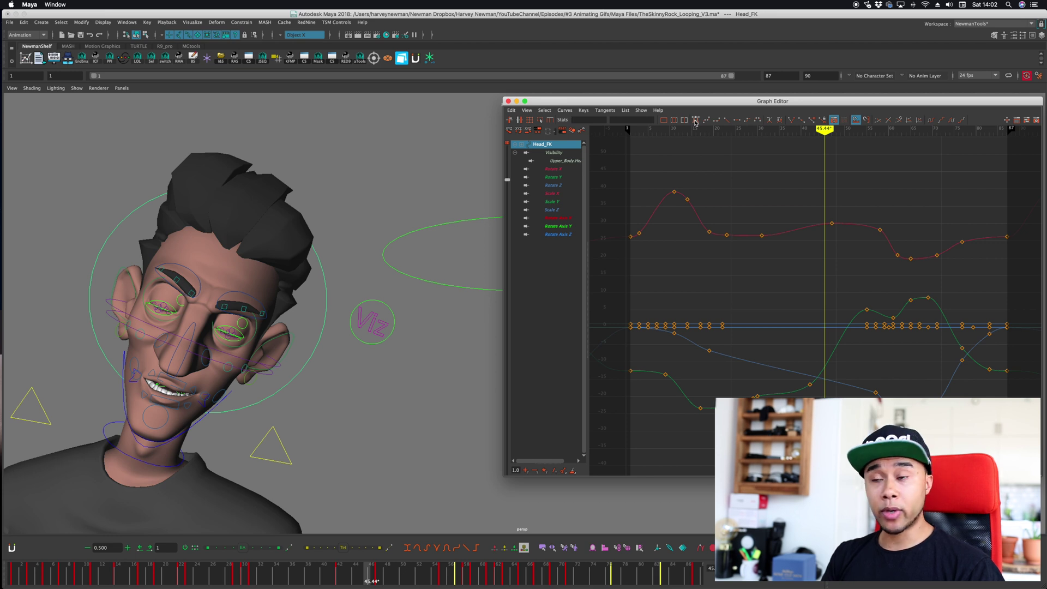
key(super+z)
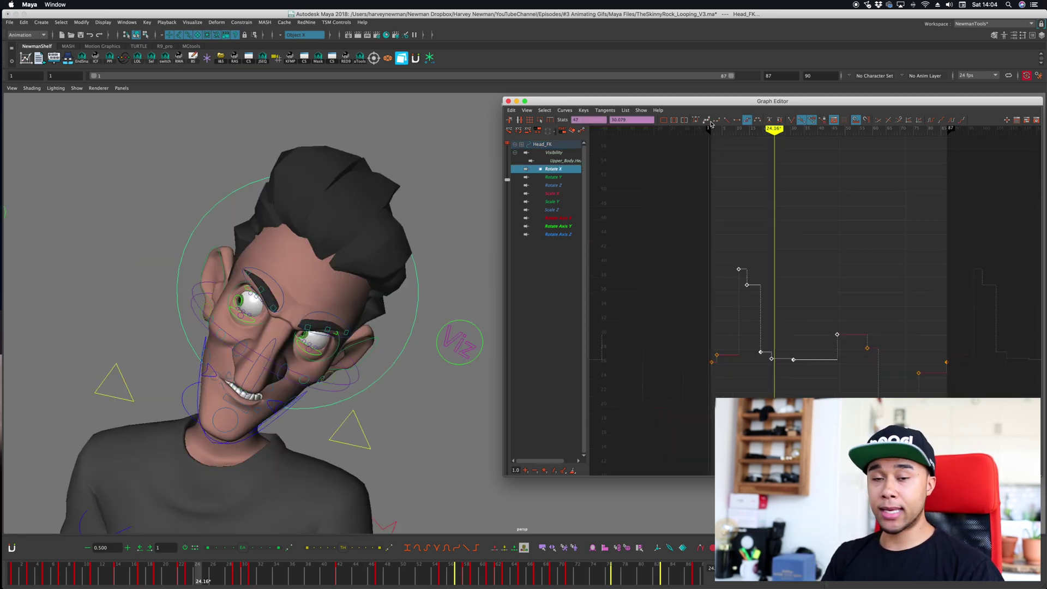
click(696, 120)
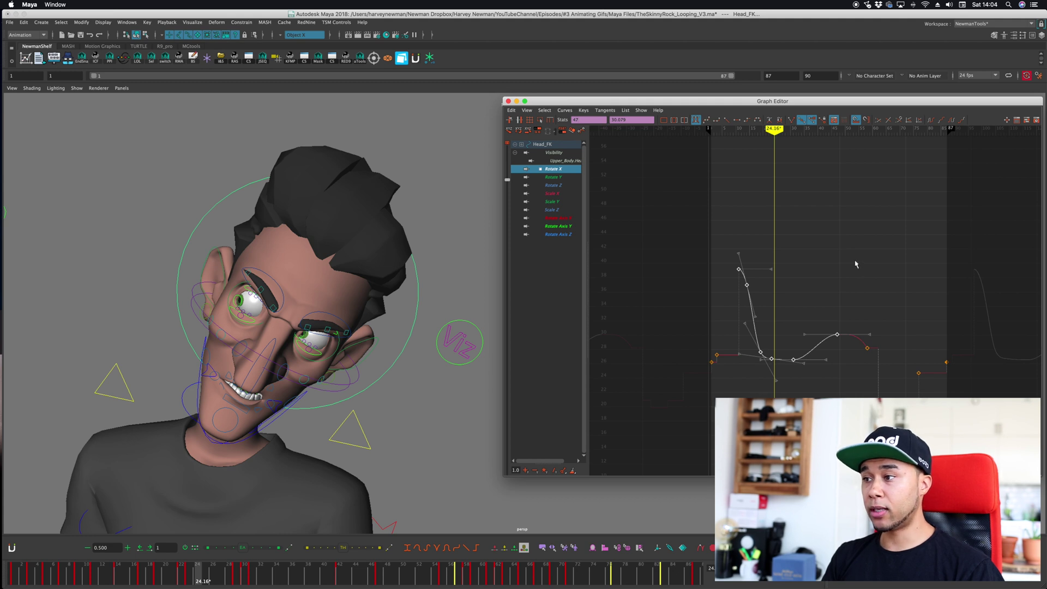
key(f)
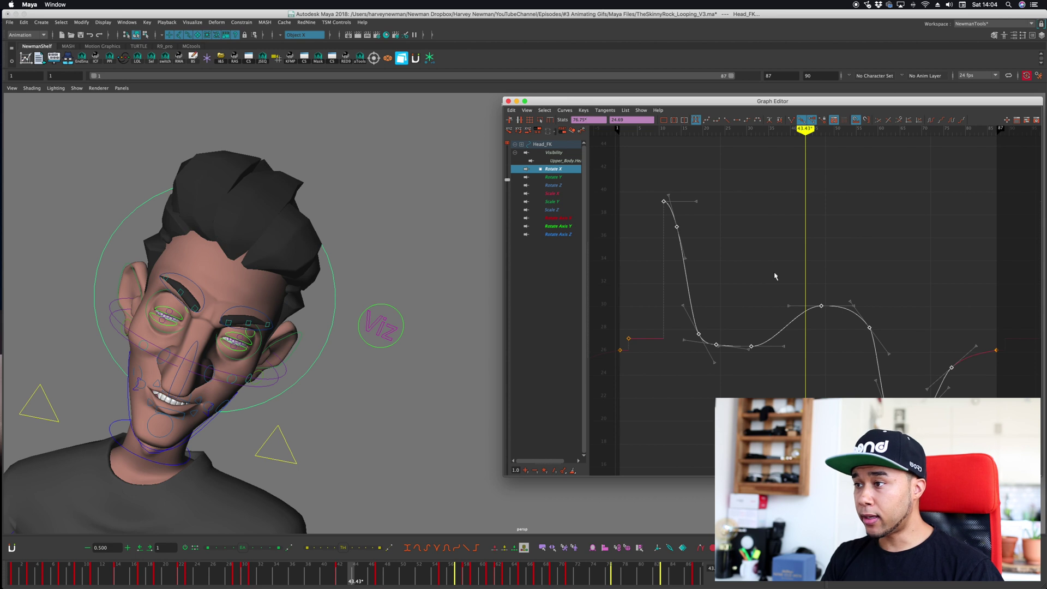
Step: Convert the head's remaining stepped Rotate Y keys to auto tangents, working along the curve in sections
click(567, 178)
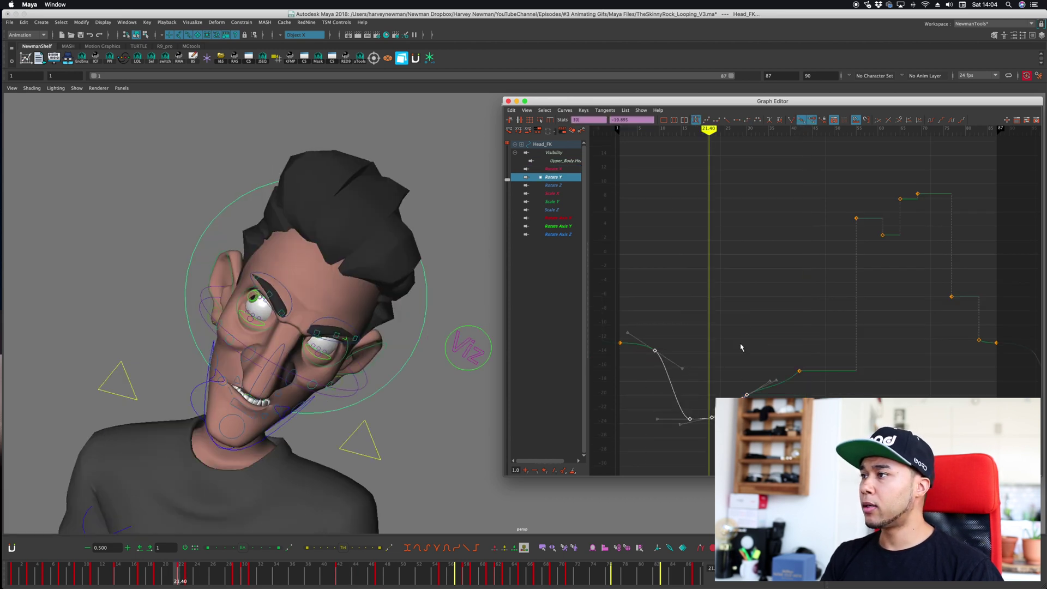
drag(737, 297, 858, 396)
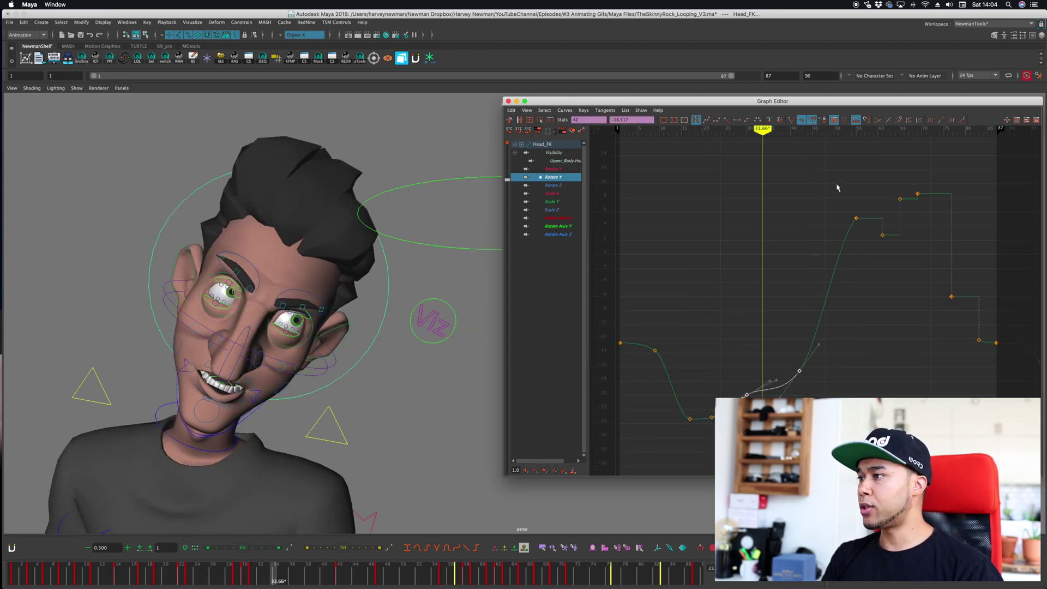
drag(834, 183, 944, 233)
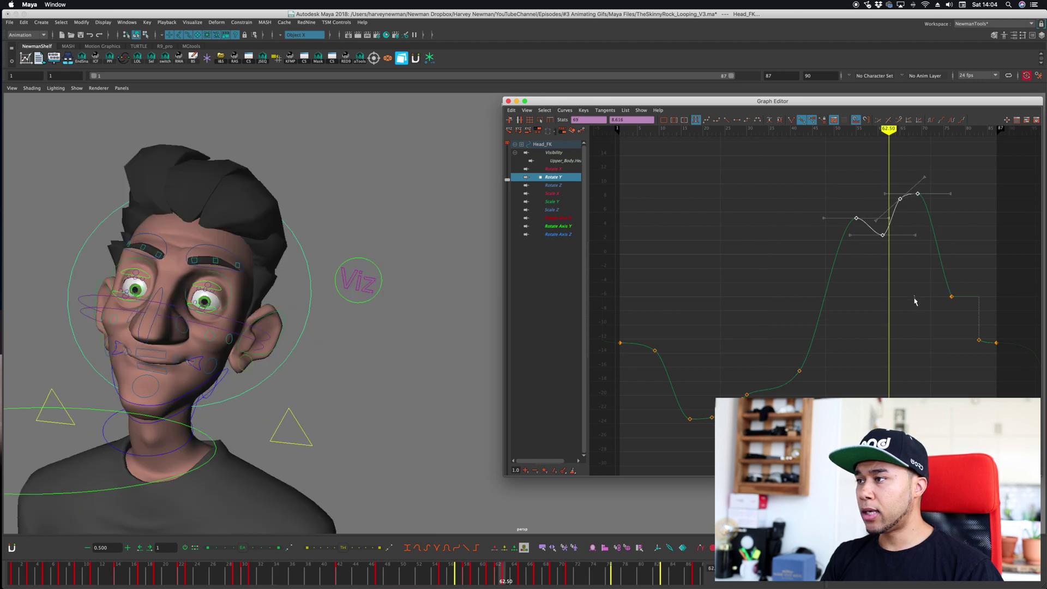
click(963, 303)
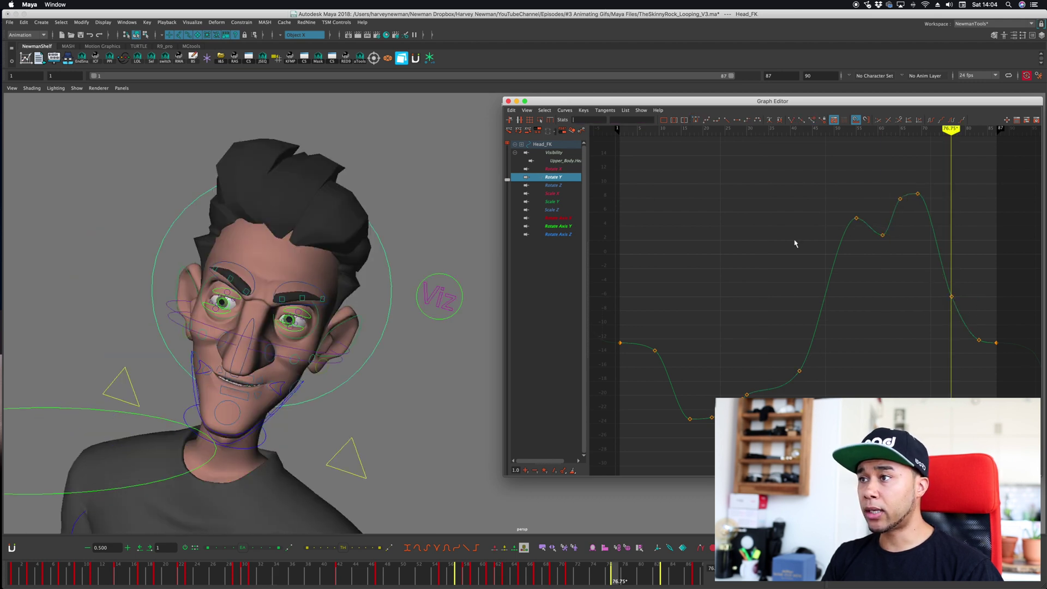
click(561, 186)
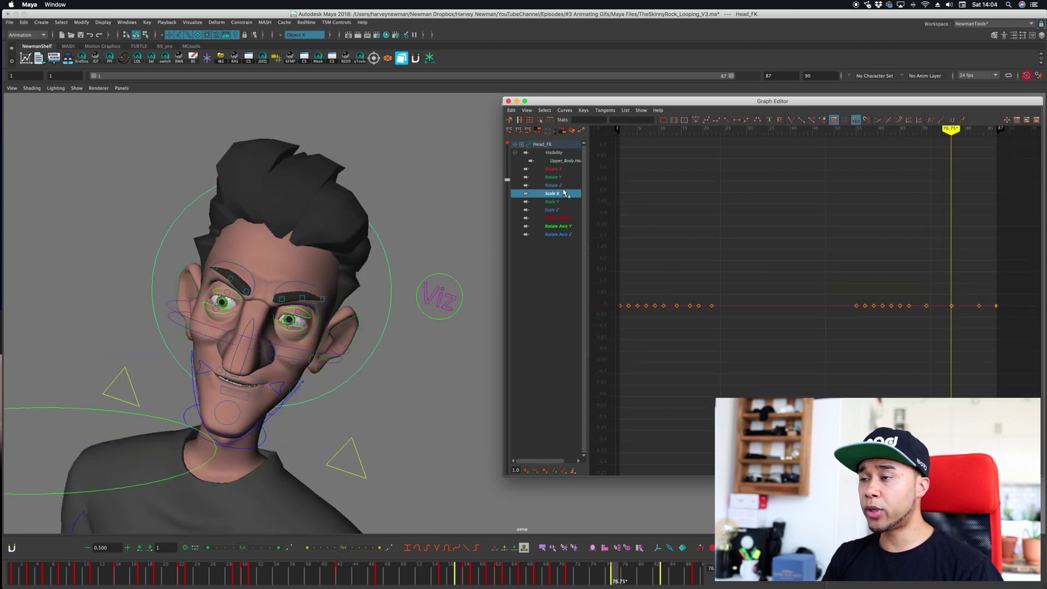
drag(660, 190, 690, 271)
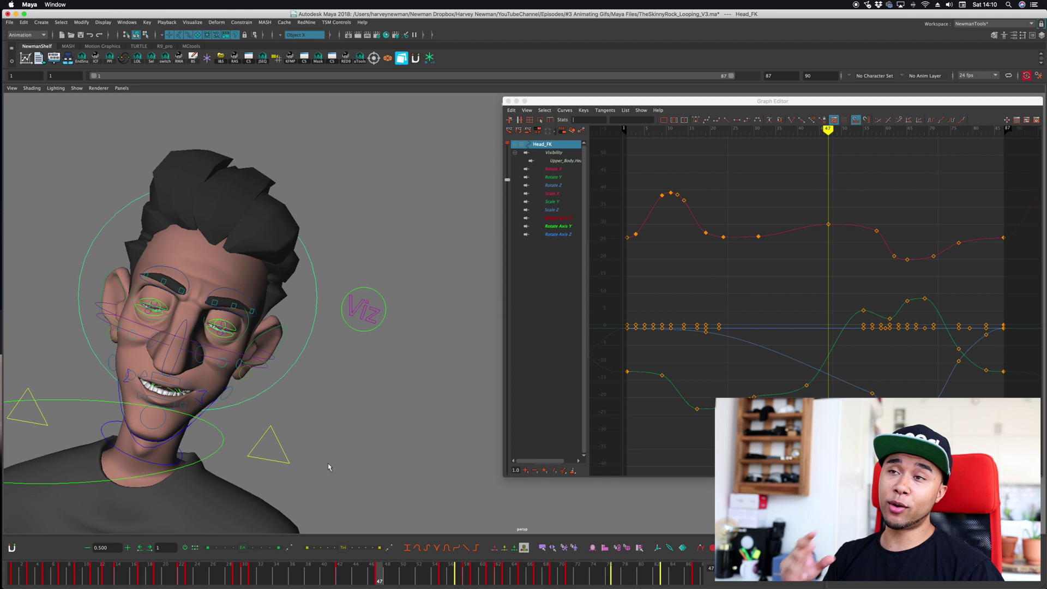
Step: Go to frame 30, view the hotkey settings in the MGTools configuration and close it
click(247, 575)
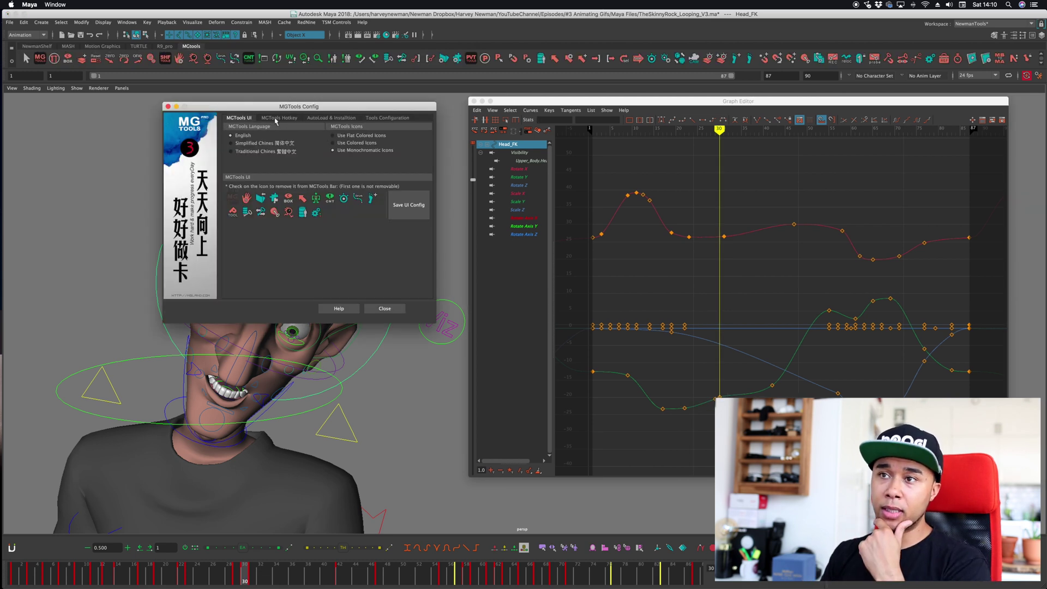
click(276, 118)
click(168, 106)
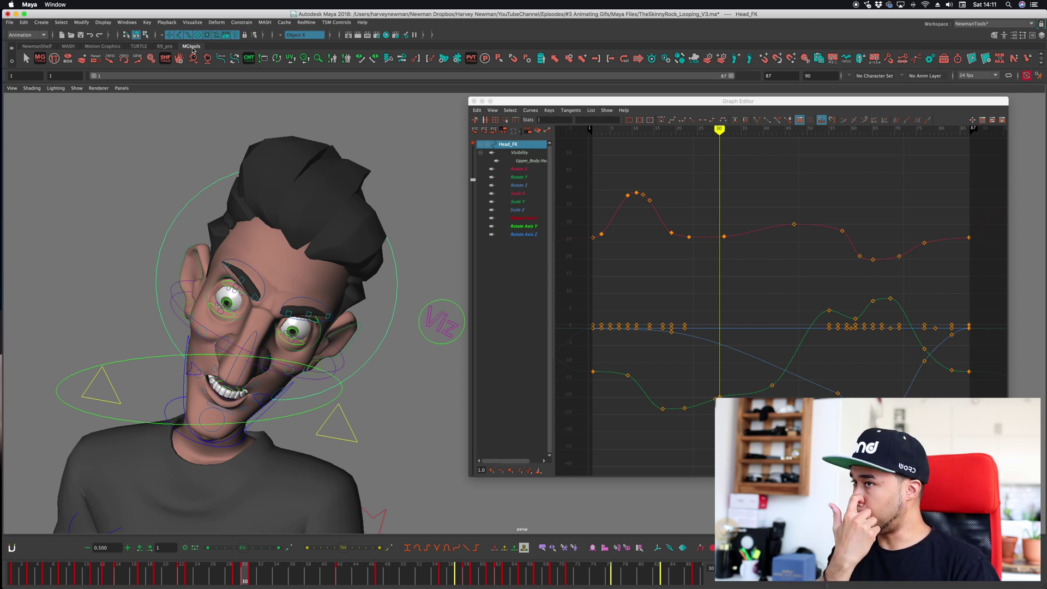
Step: Turn Autoload GEplugin off and back on in the MGTools GraphEditor-Plugin settings, and close the configuration
click(40, 58)
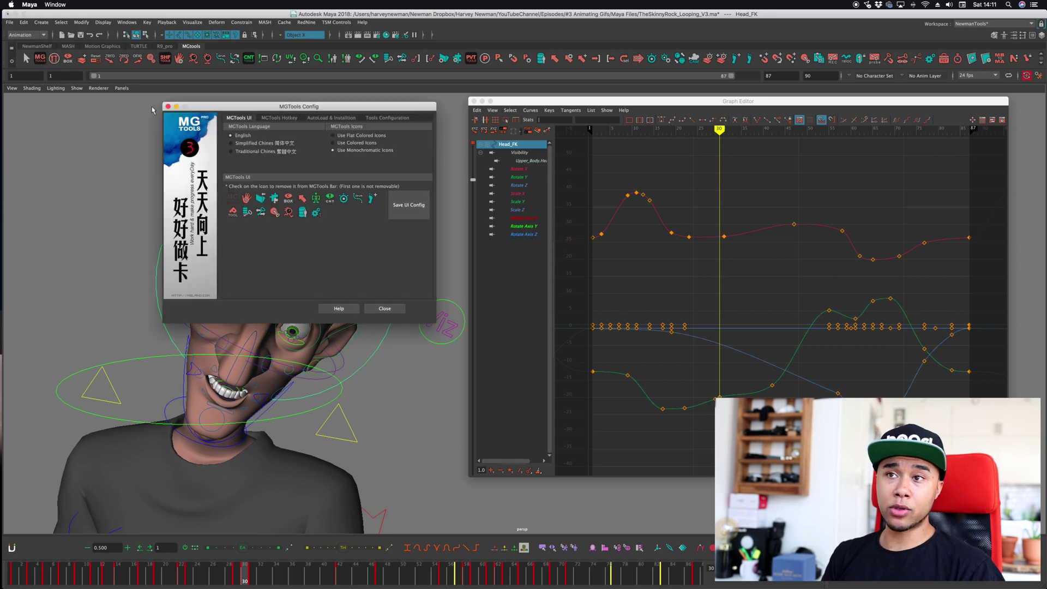
click(386, 118)
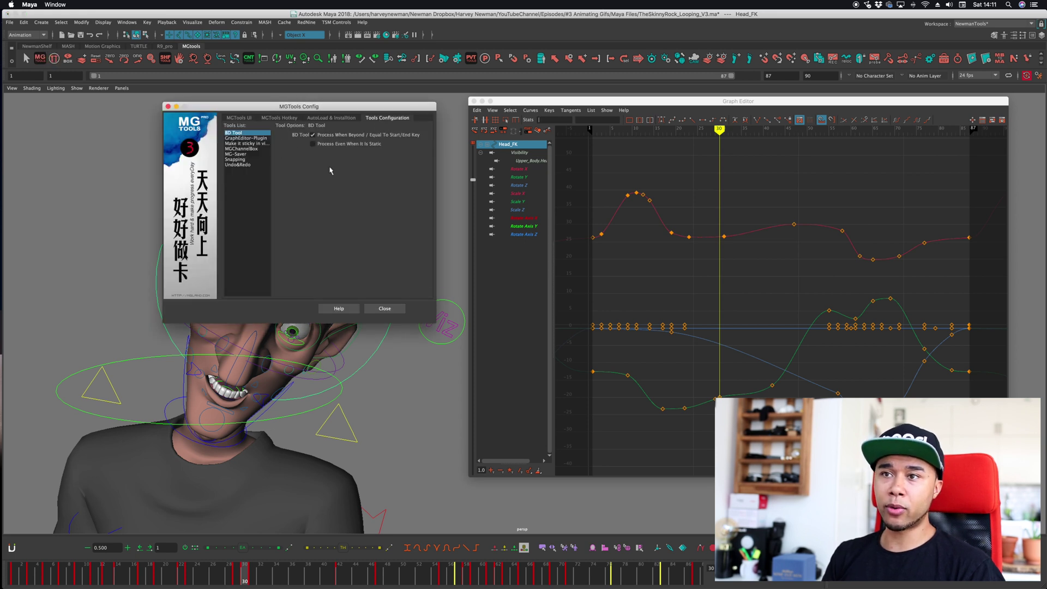
click(245, 137)
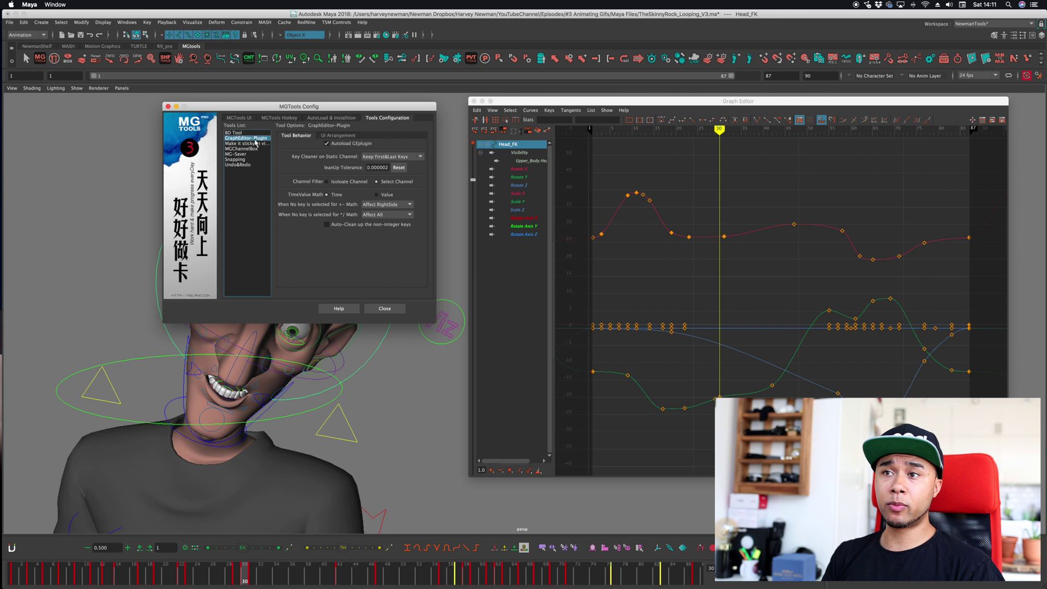
click(326, 144)
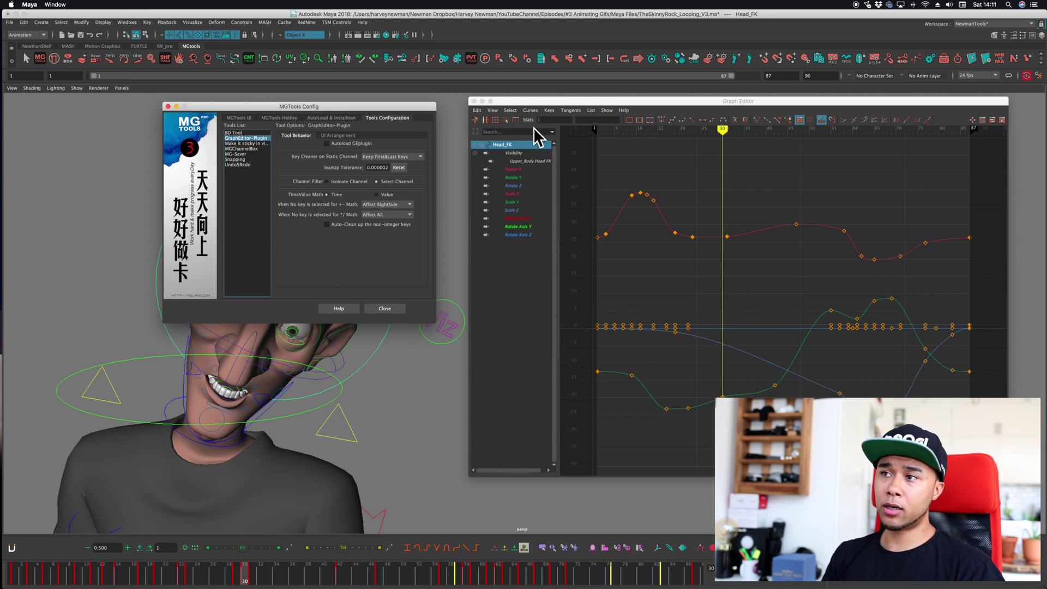
click(327, 143)
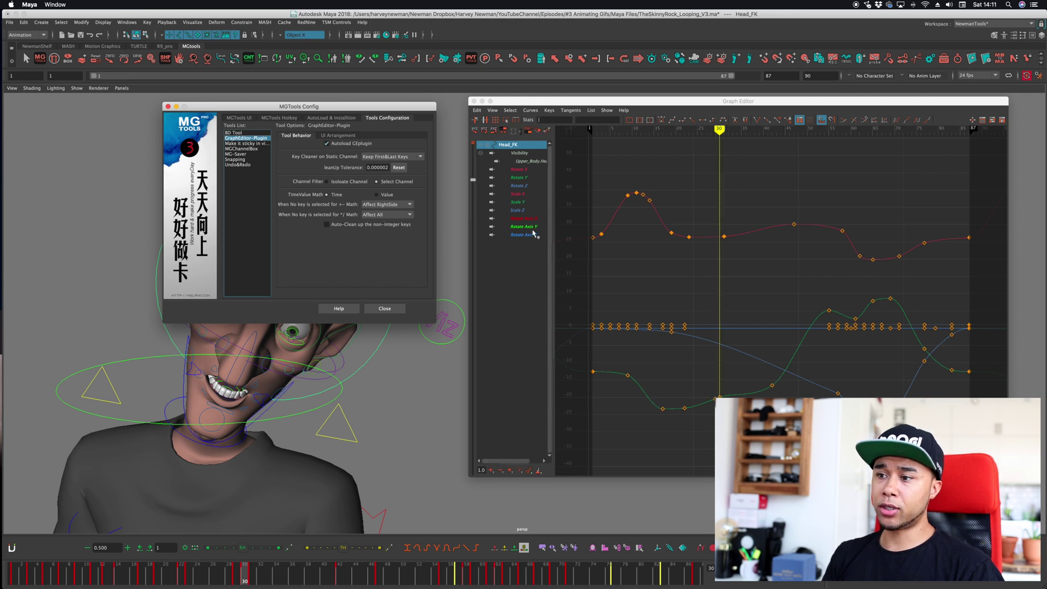
click(384, 308)
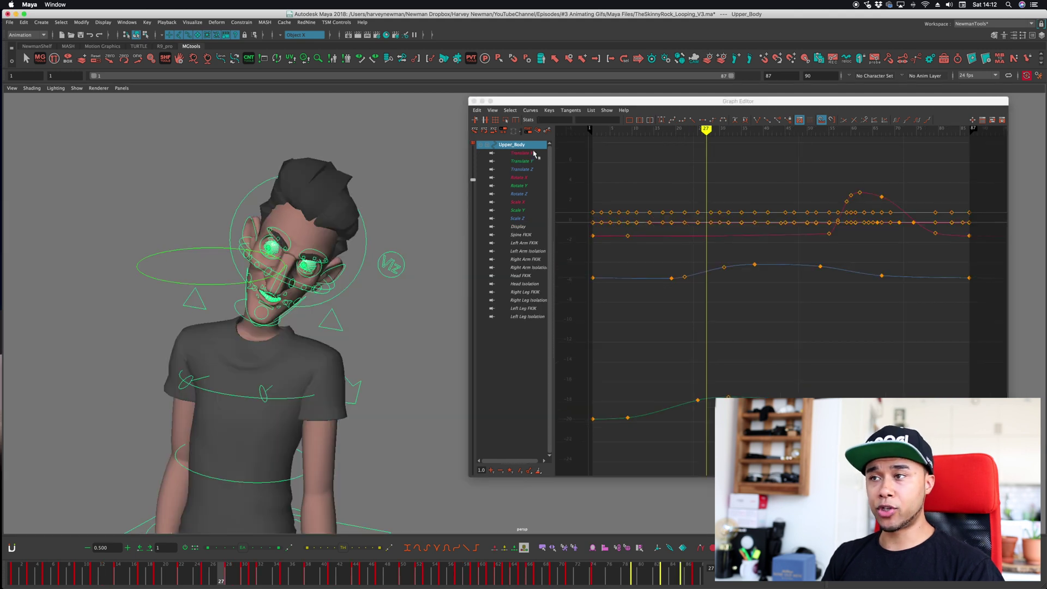
Step: View Upper_Body's three Rotate curves together, and inspect individual Translate and Rotate curves one by one, finishing with Translate Z
drag(534, 154, 532, 194)
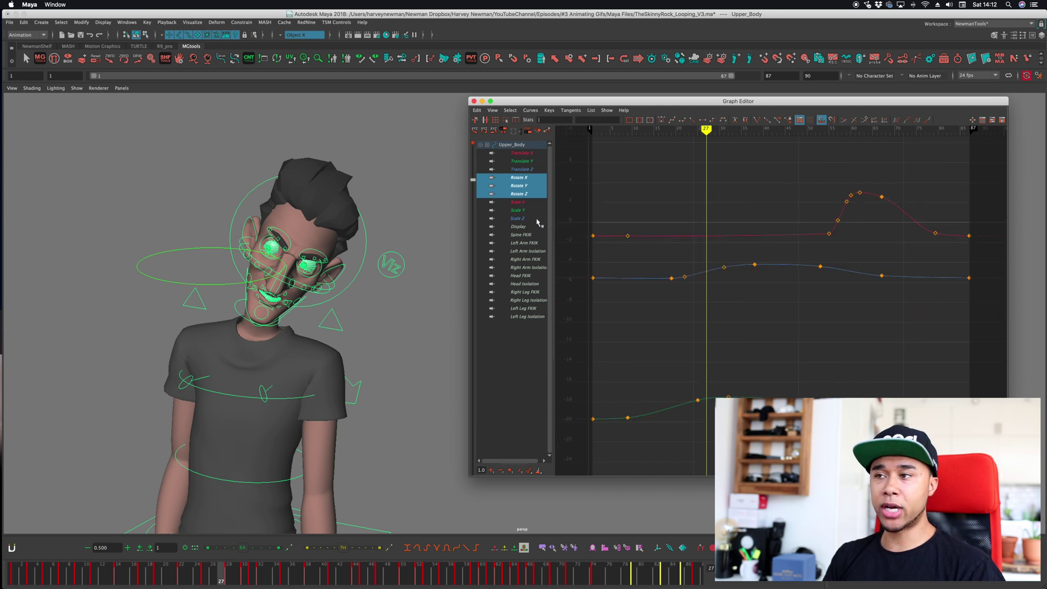
drag(538, 154, 536, 154)
click(535, 170)
click(537, 186)
click(533, 178)
click(531, 194)
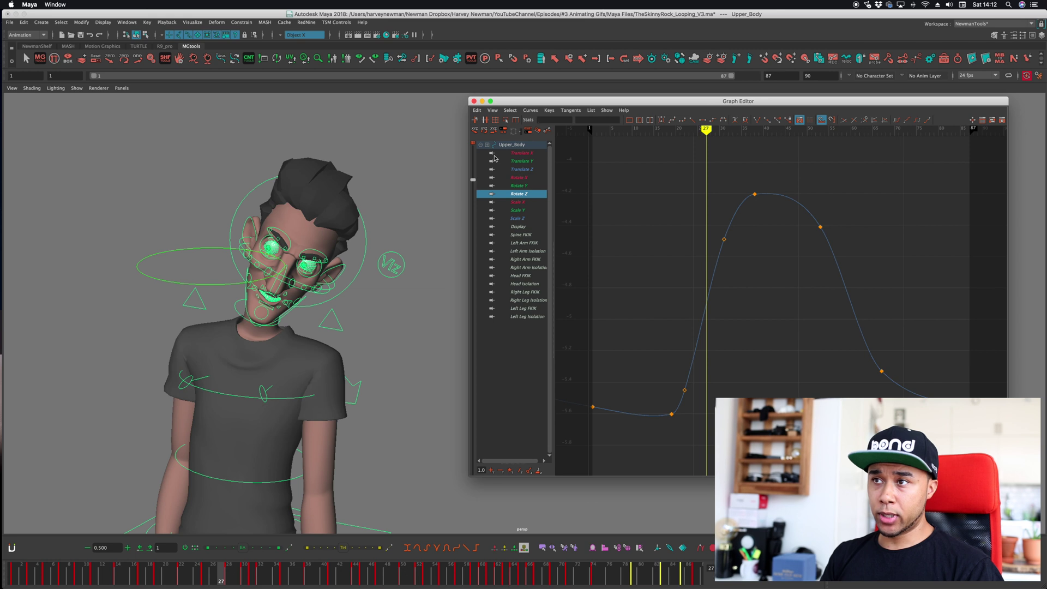
click(518, 169)
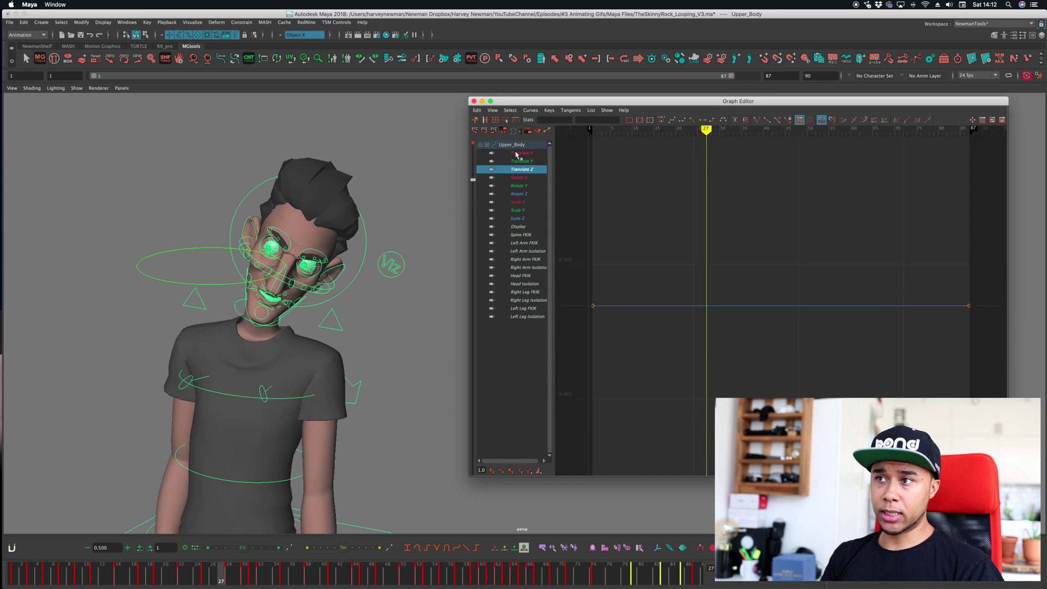
Step: Cycle back through Upper_Body's channels one at a time with the MGTools helper to Translate X, and switch to the Rotate group
click(474, 132)
click(474, 133)
click(474, 132)
click(474, 133)
click(474, 133)
click(474, 132)
click(474, 133)
click(474, 132)
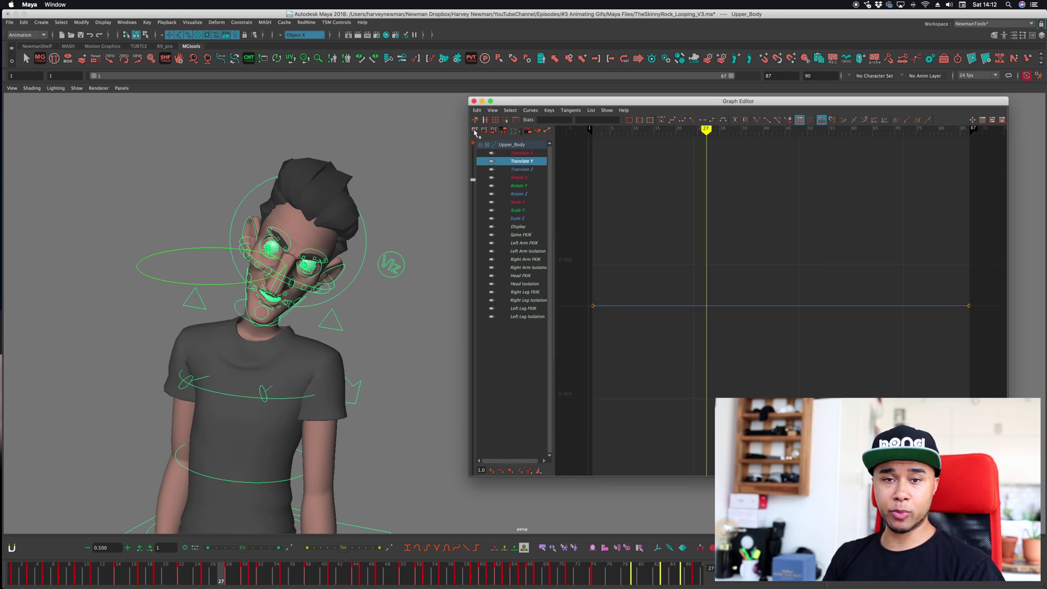
click(474, 132)
click(474, 131)
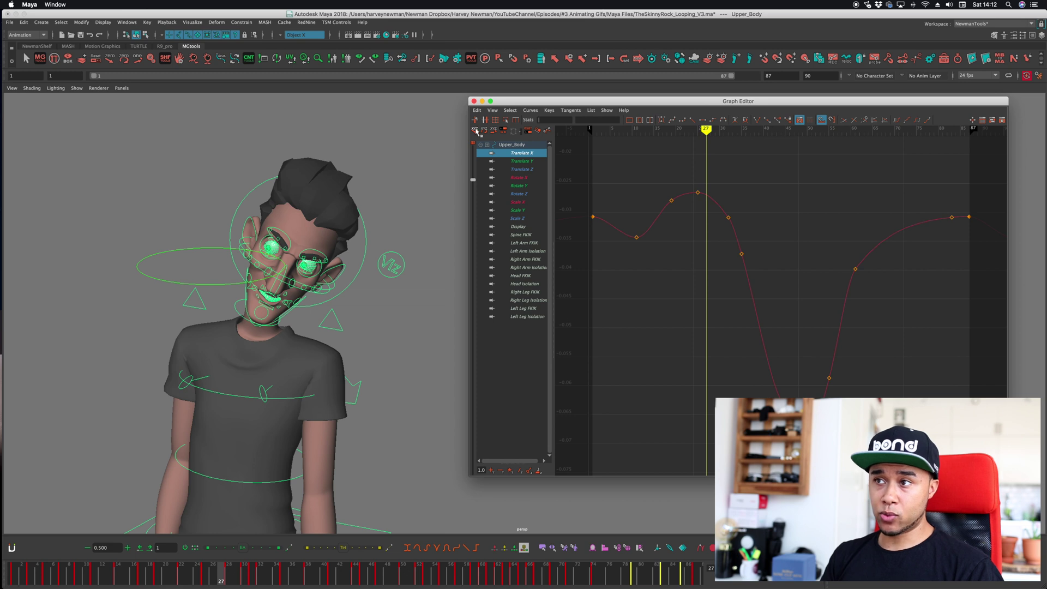
click(475, 130)
click(484, 131)
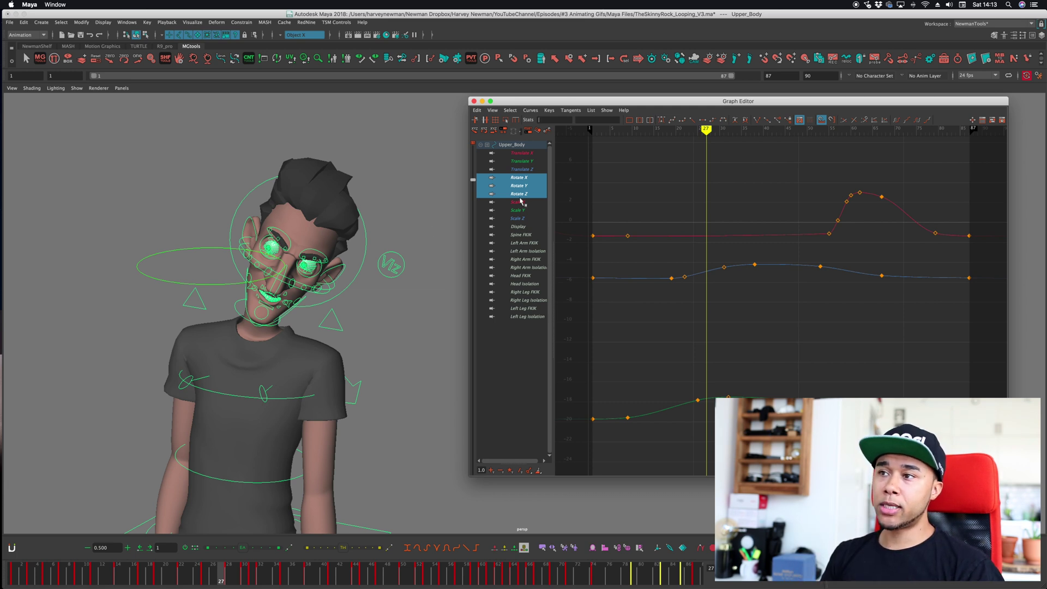
Step: Show the Channel Box and isolate Upper_Body's Translate Y curve for viewing in the Graph Editor
drag(536, 153, 536, 202)
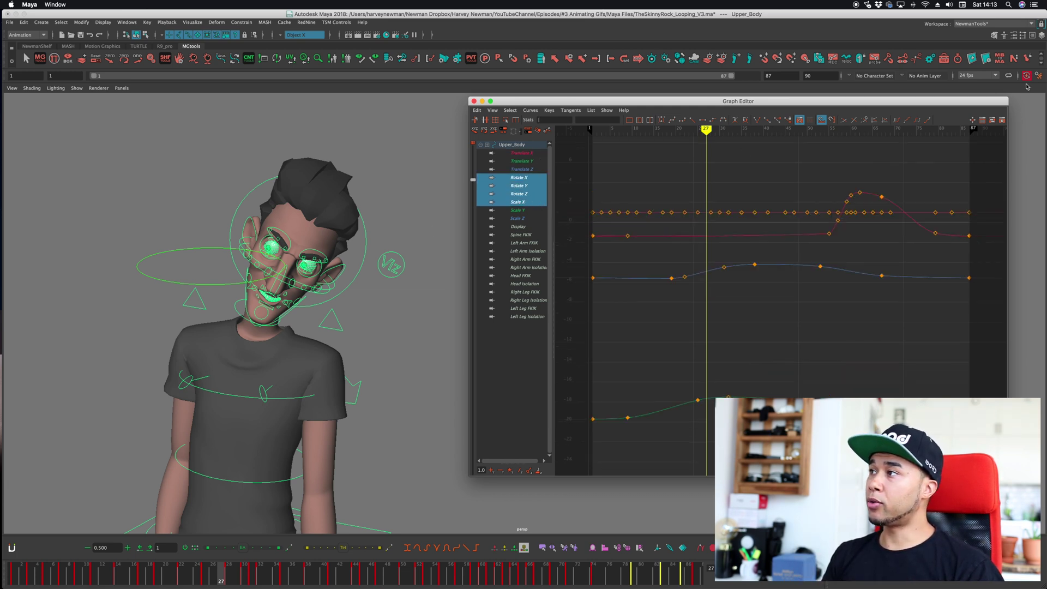
click(1041, 36)
drag(964, 131, 967, 164)
click(966, 152)
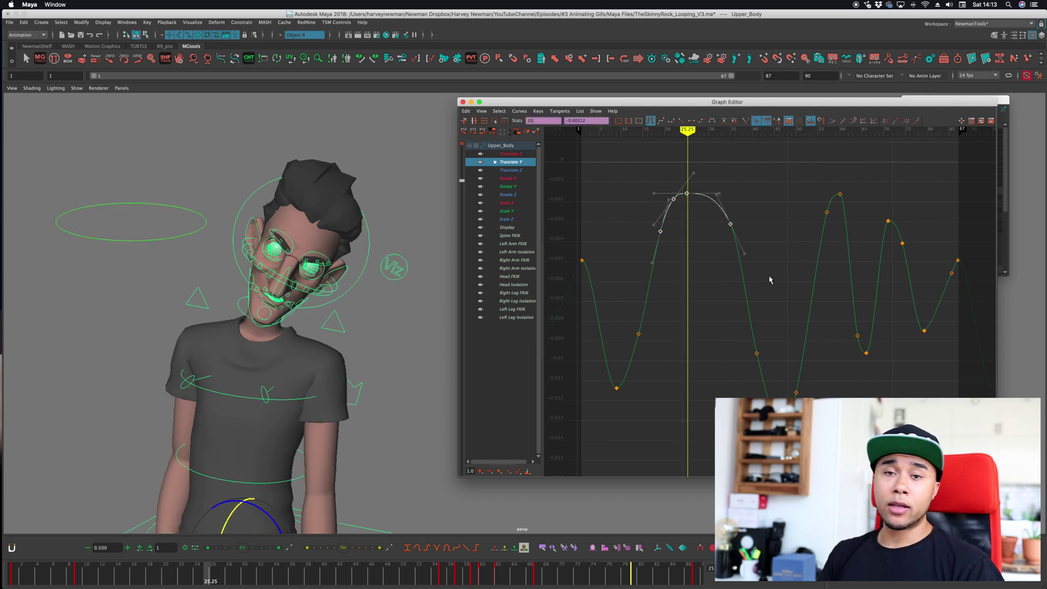
Step: Frame Upper_Body's Translate X, Y and Z curves, select the keys around frame 25 and move the current time to their centre
click(517, 133)
key(ctrl+z)
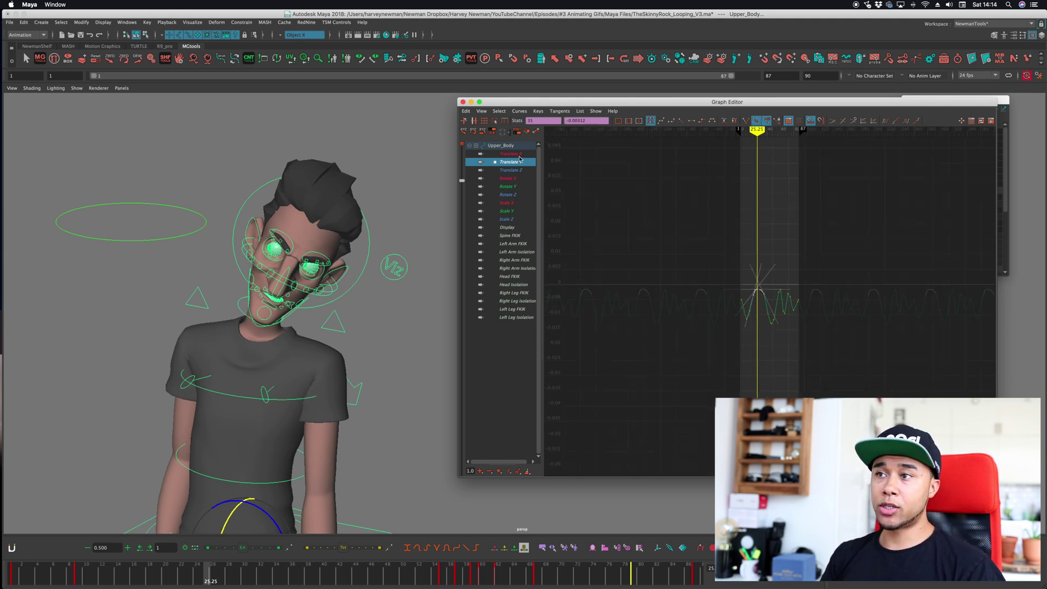
drag(510, 155, 511, 171)
key(f)
drag(631, 164, 752, 352)
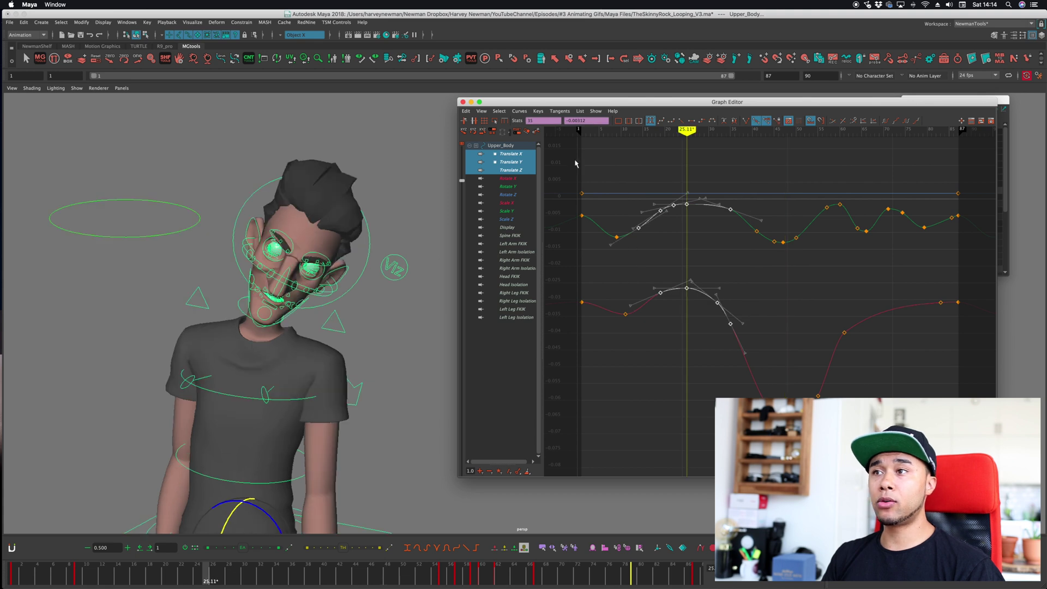
click(517, 132)
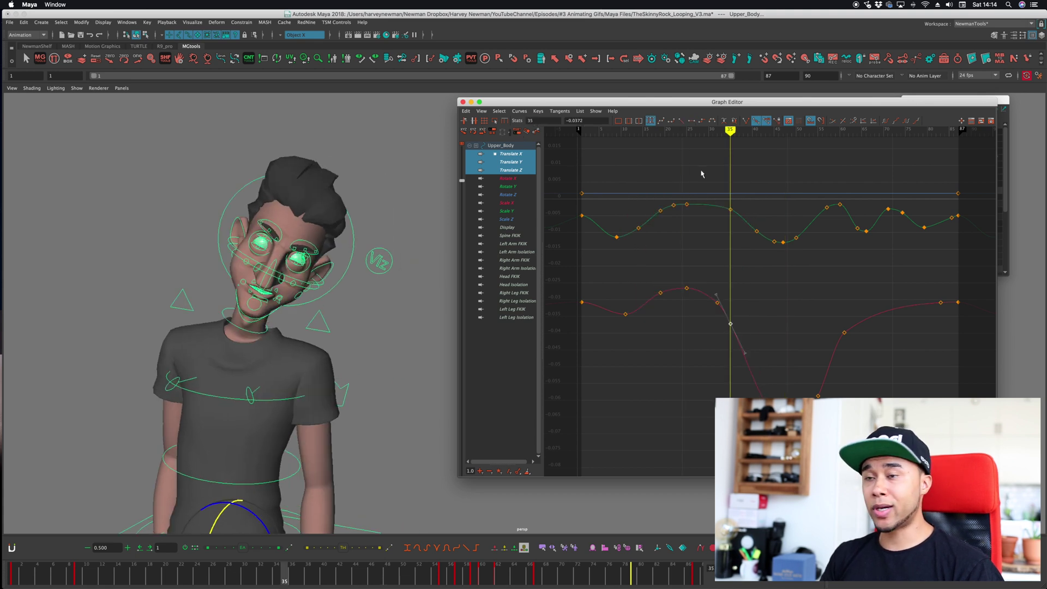
Step: Select the Translate X keys around frames 25 to 35 in turn, bringing the current time to the selection and finishing on frame 32
click(718, 235)
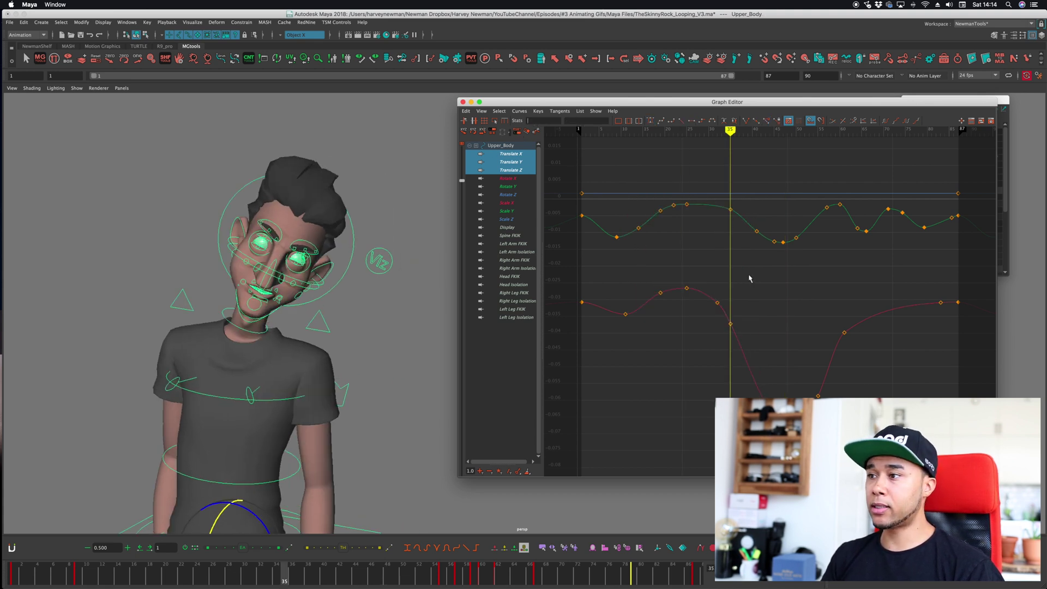
click(730, 324)
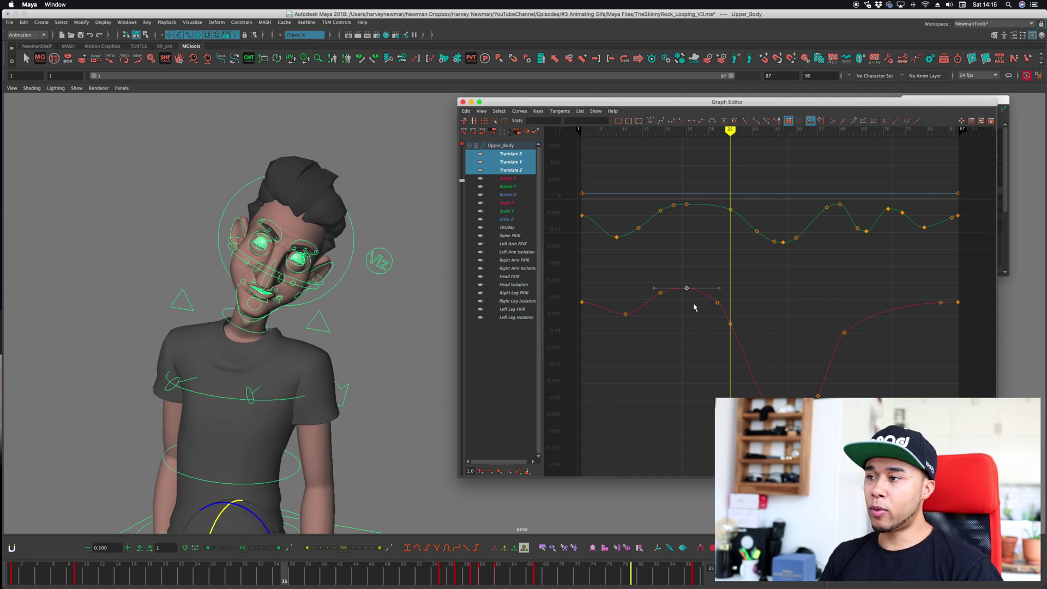
click(686, 288)
drag(686, 132, 726, 132)
drag(753, 285, 702, 364)
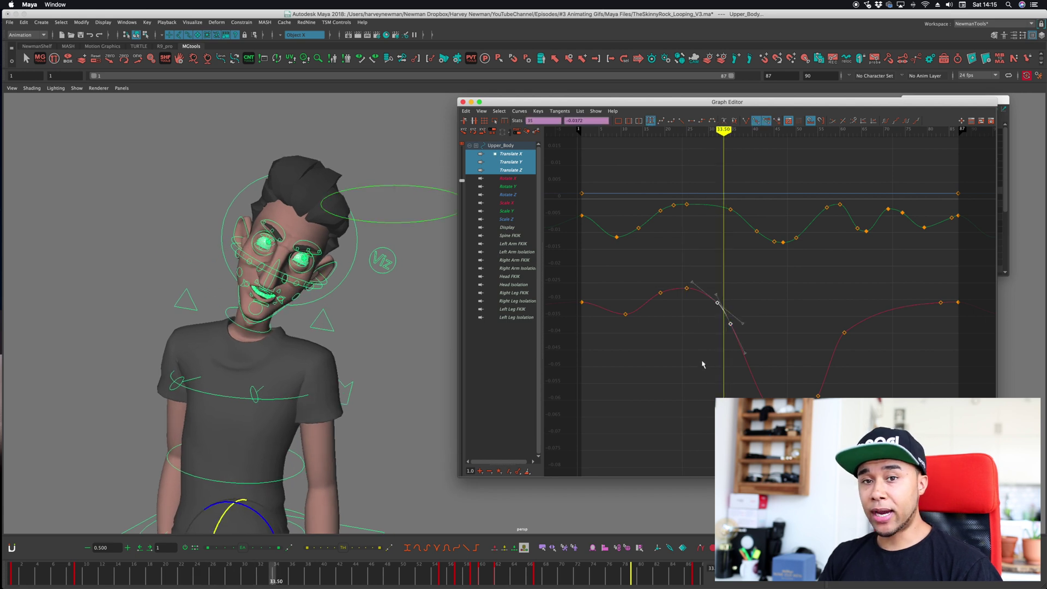
click(765, 326)
drag(725, 289, 713, 320)
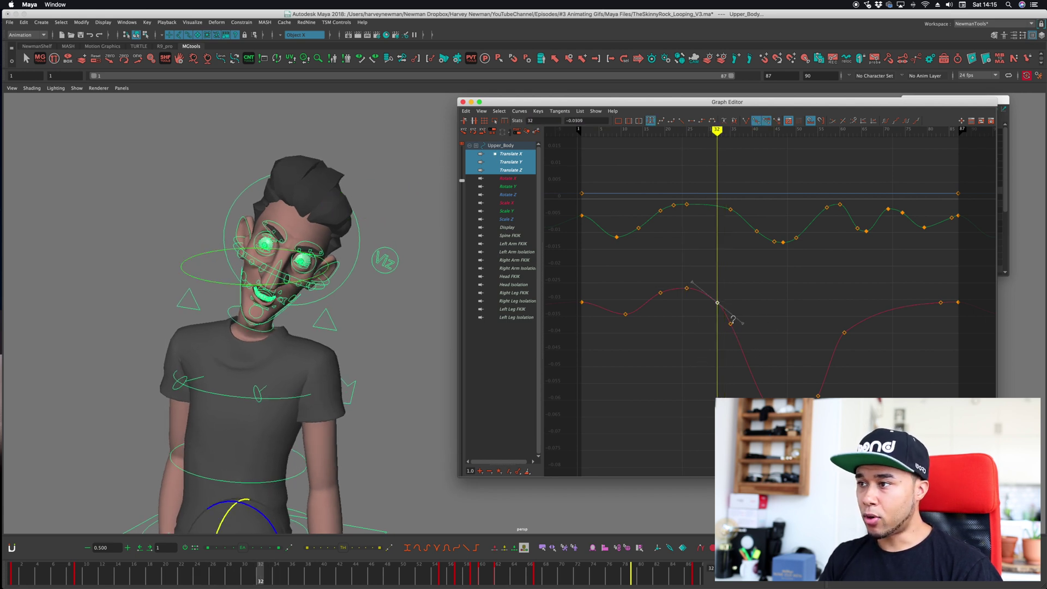
Step: Raise the Translate X keys after frame 25 one by one, starting at frame 32, to the level of frame 25's key
shift+middle_drag(732, 319, 738, 304)
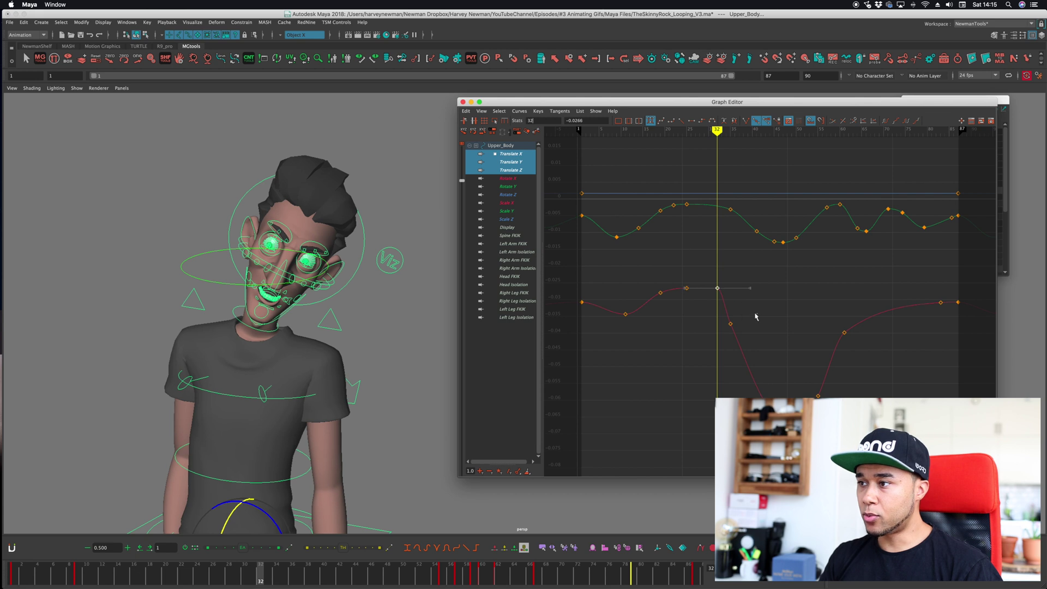
drag(745, 313, 718, 349)
shift+middle_drag(752, 337, 753, 281)
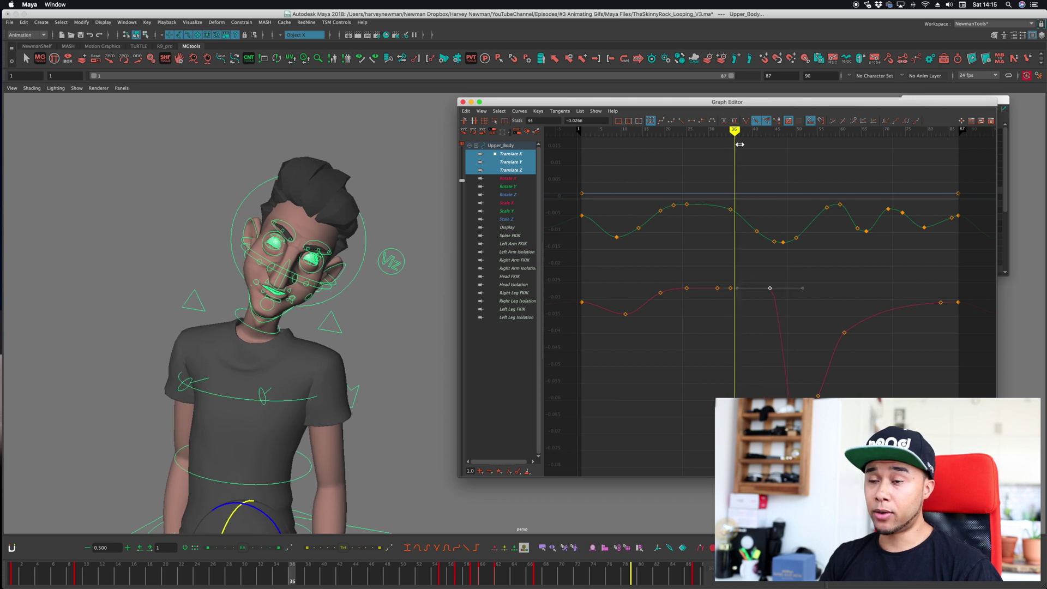
Step: Undo the manual levelling of the Translate X keys
key(super+z)
key(super+z)
key(super+z)
key(super+z)
key(super+z)
key(super+z)
key(super+z)
key(super+z)
key(super+z)
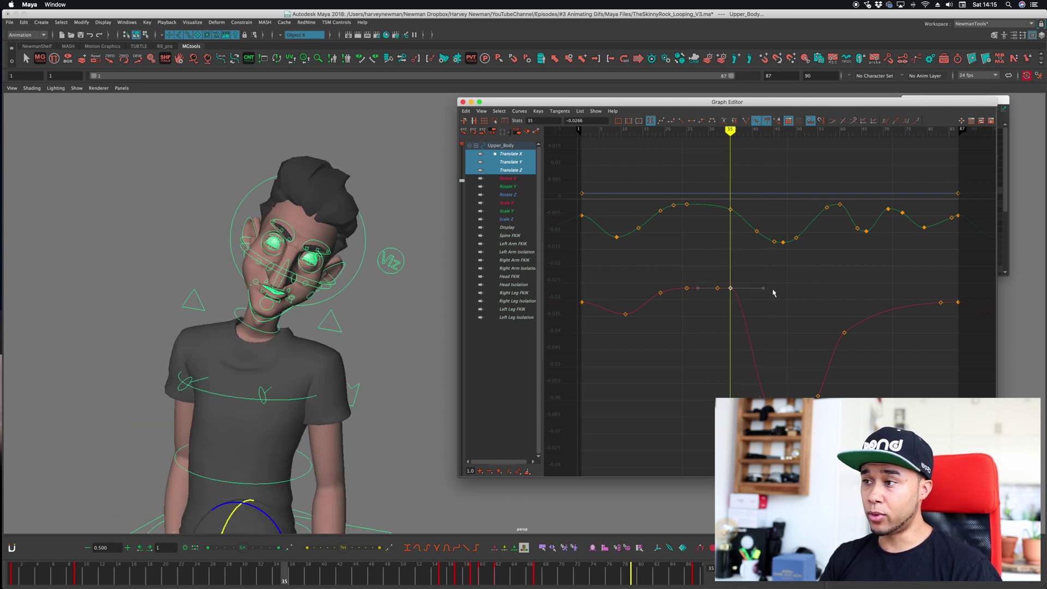
key(super+z)
key(super+z)
key(super+z)
key(super+z)
key(super+z)
key(super+z)
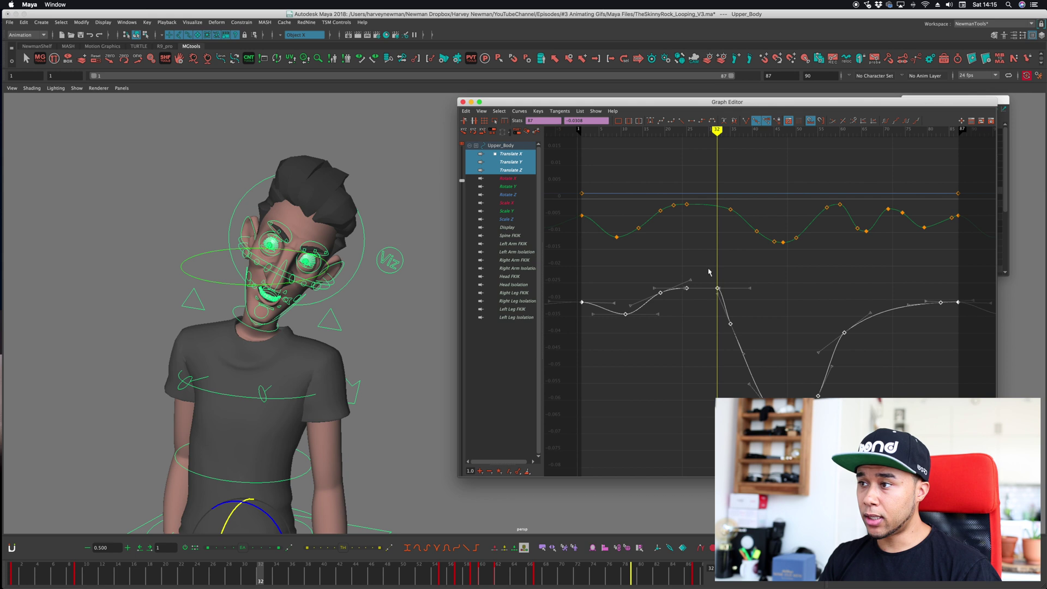
key(super+z)
key(super+z)
key(super+z)
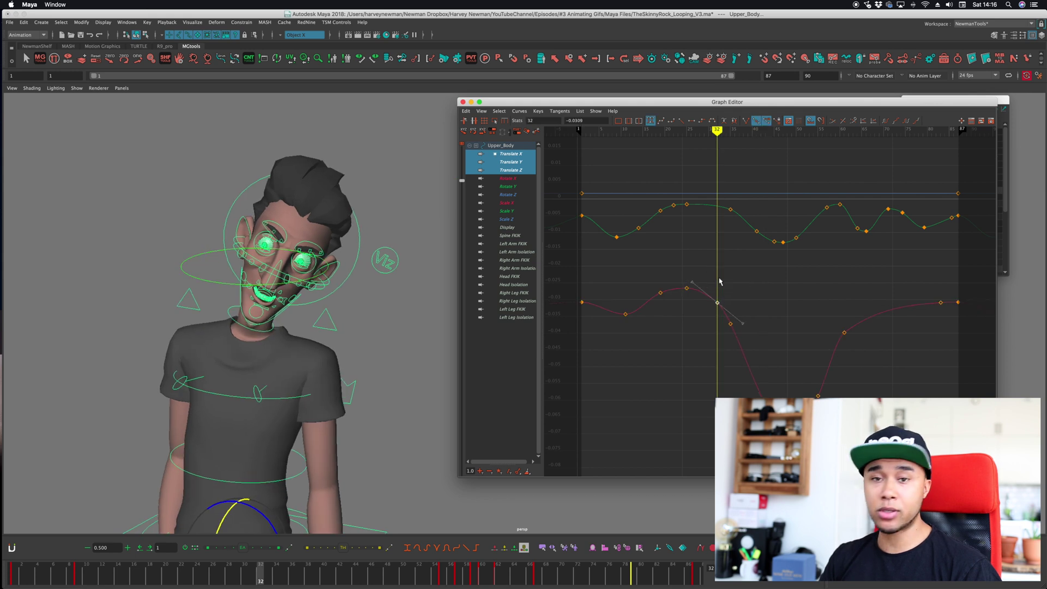
Step: Try Align To Previous on the Translate X keys at frames 32, 35 and 44, and undo it
drag(703, 274, 776, 420)
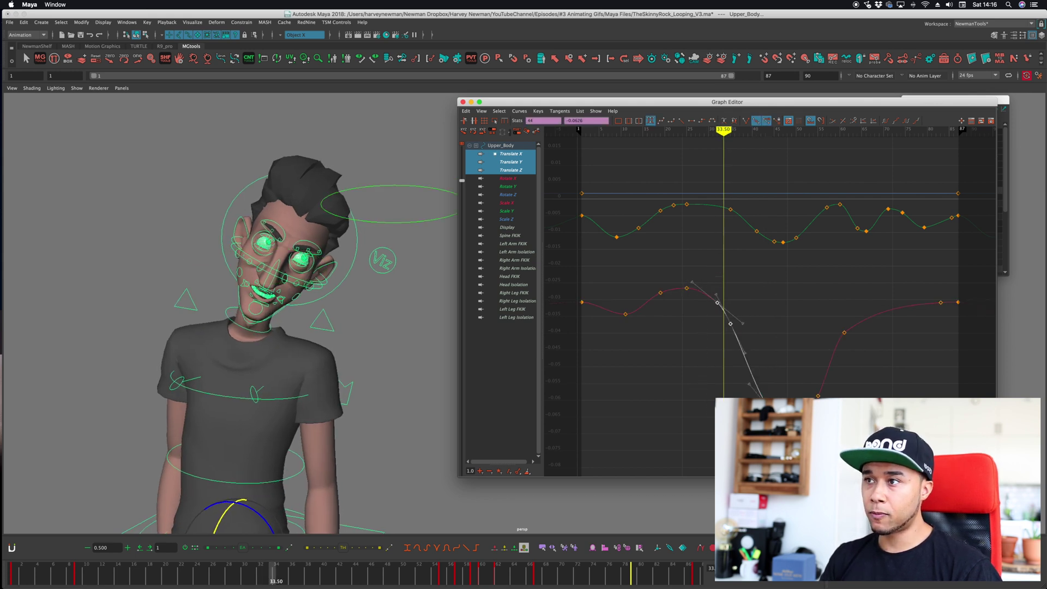
right_click(529, 134)
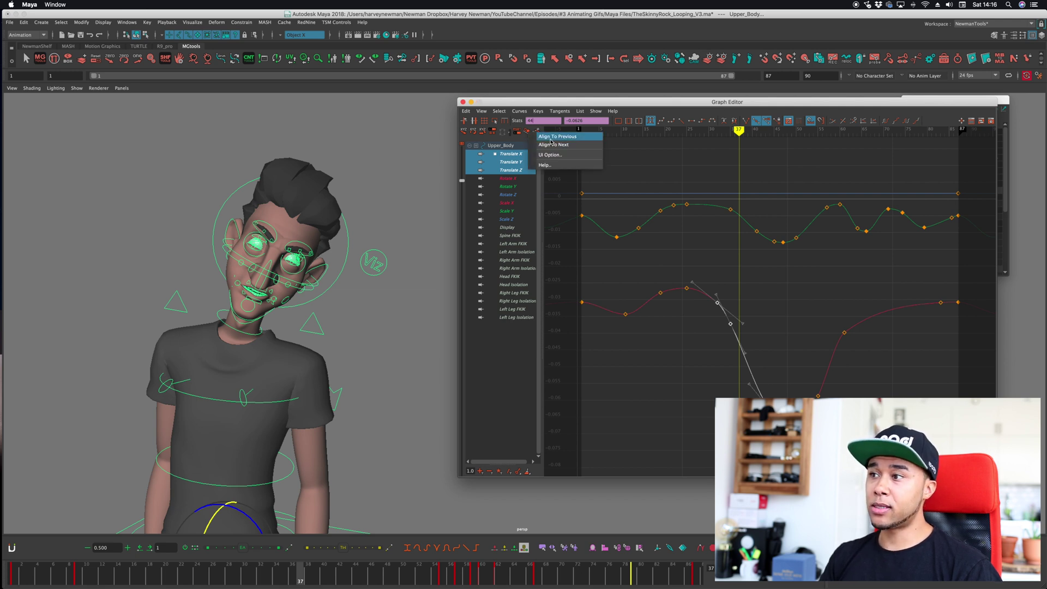
click(550, 139)
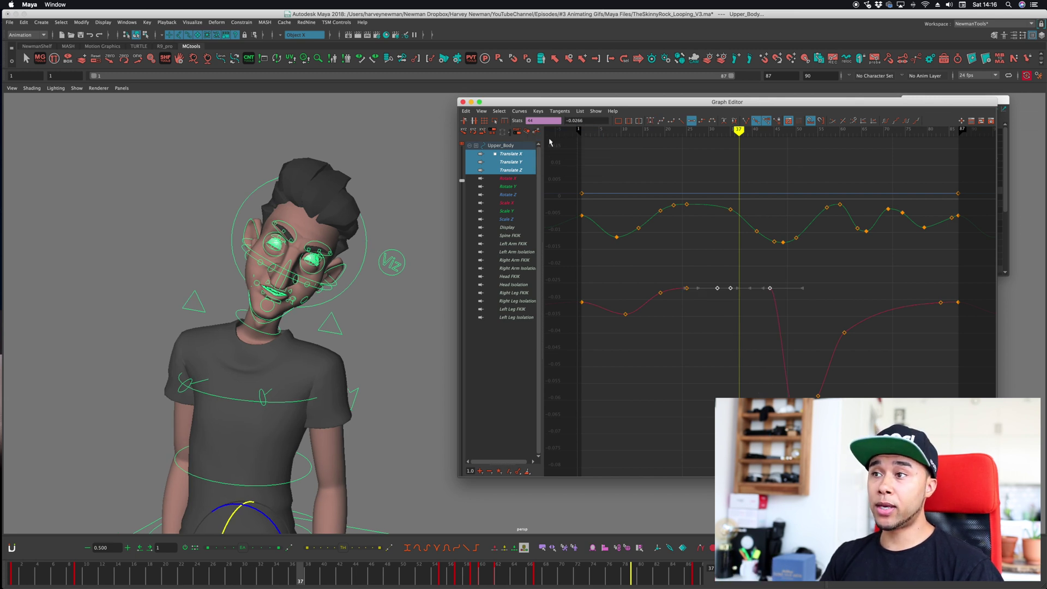
key(super+z)
Step: Try Align To Next on the Translate X keys, including the five keys from frame 11 to 35, and undo it
right_click(527, 132)
click(553, 145)
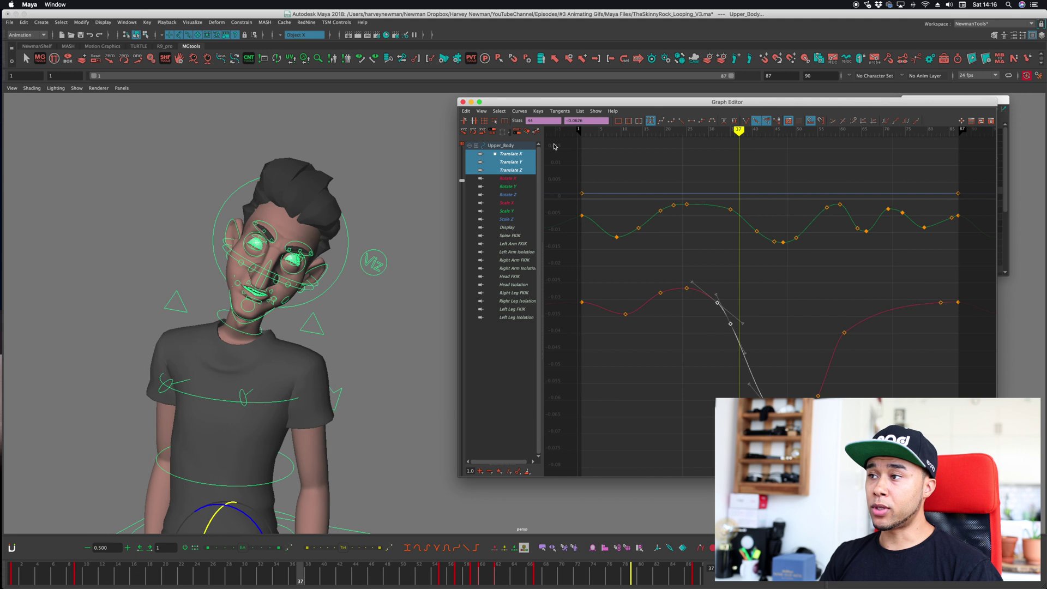
alt+middle_drag(740, 267, 711, 254)
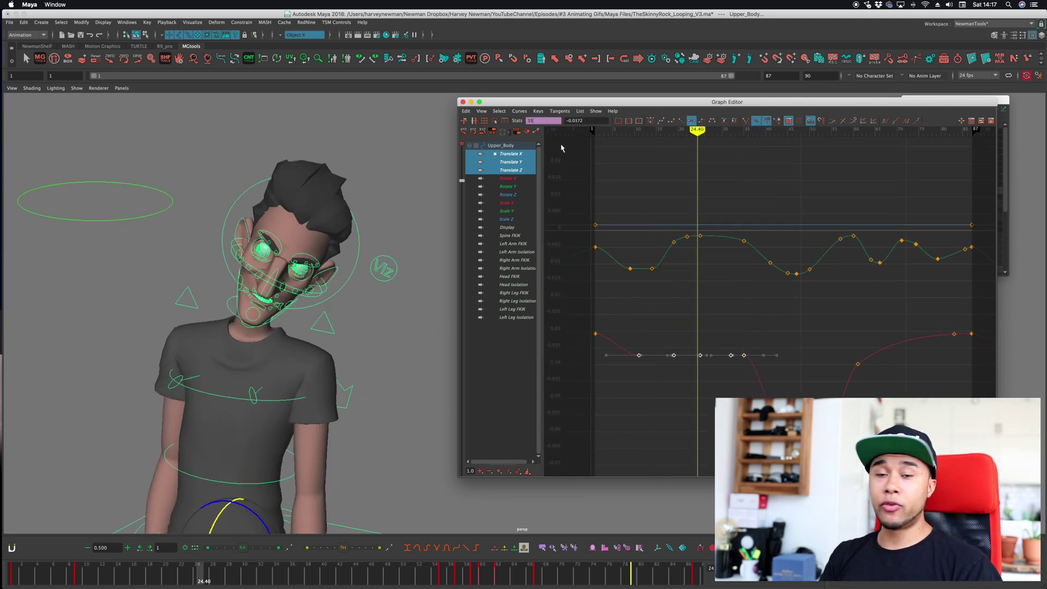
key(super+z)
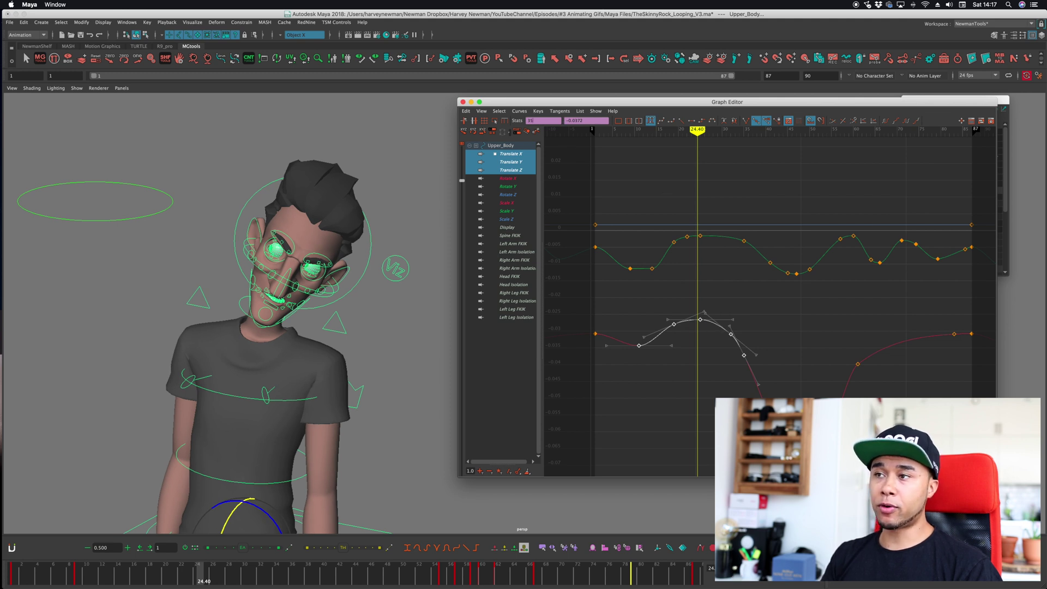
click(526, 133)
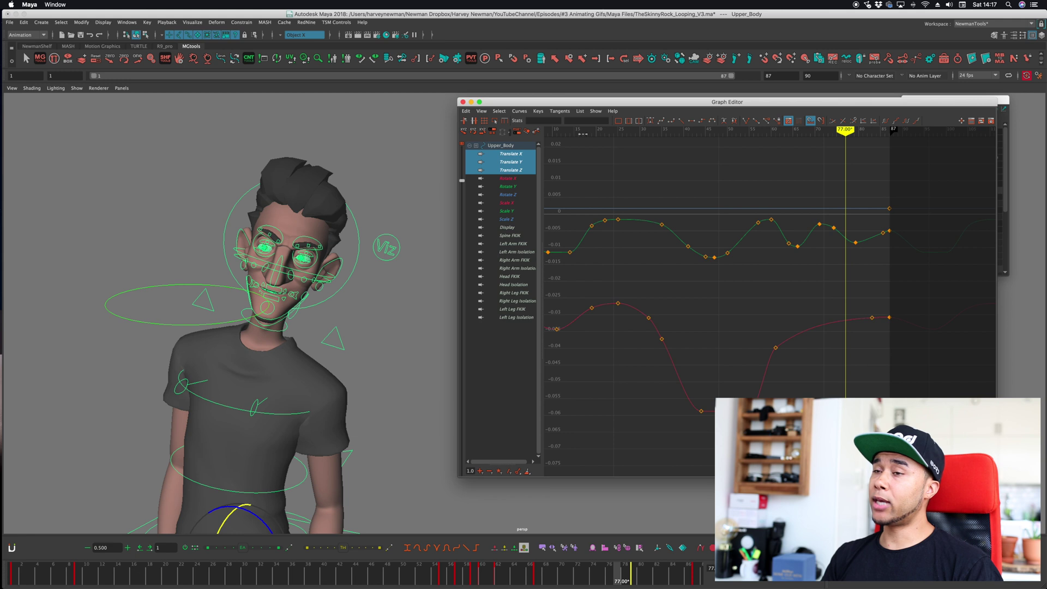
alt+middle_drag(642, 217, 732, 251)
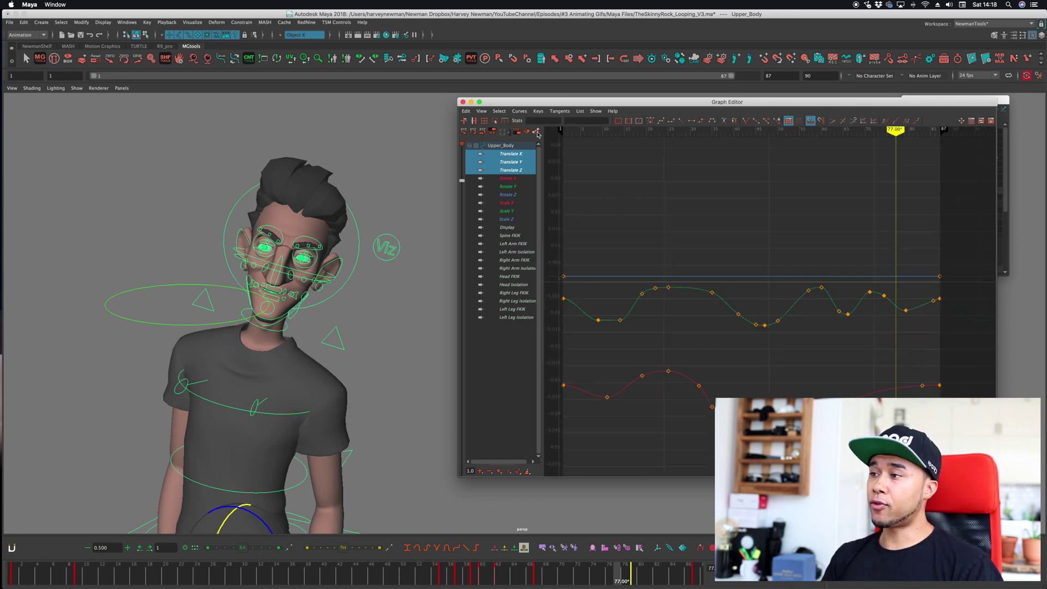
key(a)
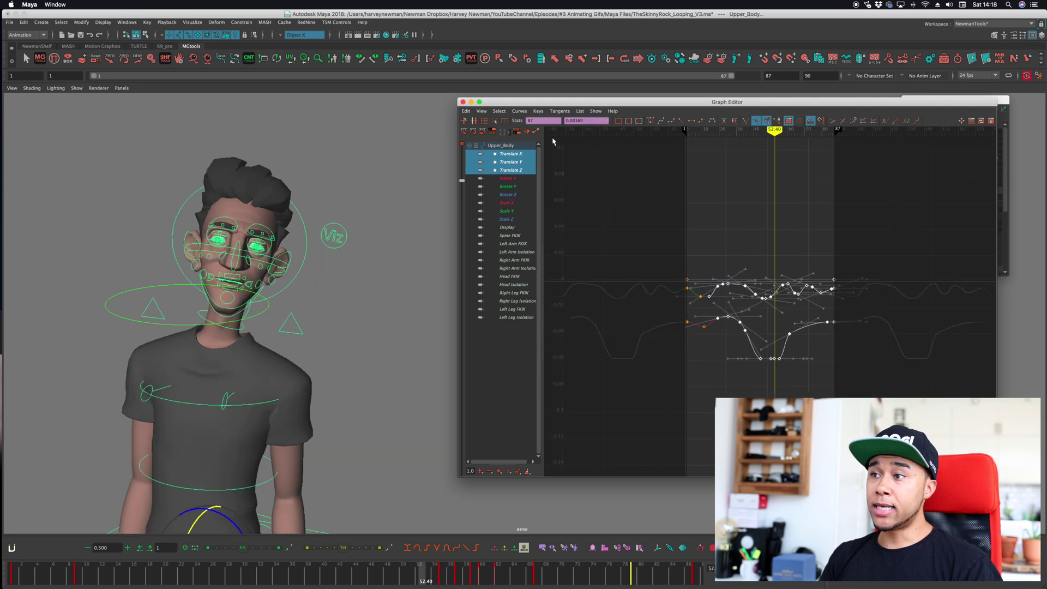
scroll(553, 142, up, 5)
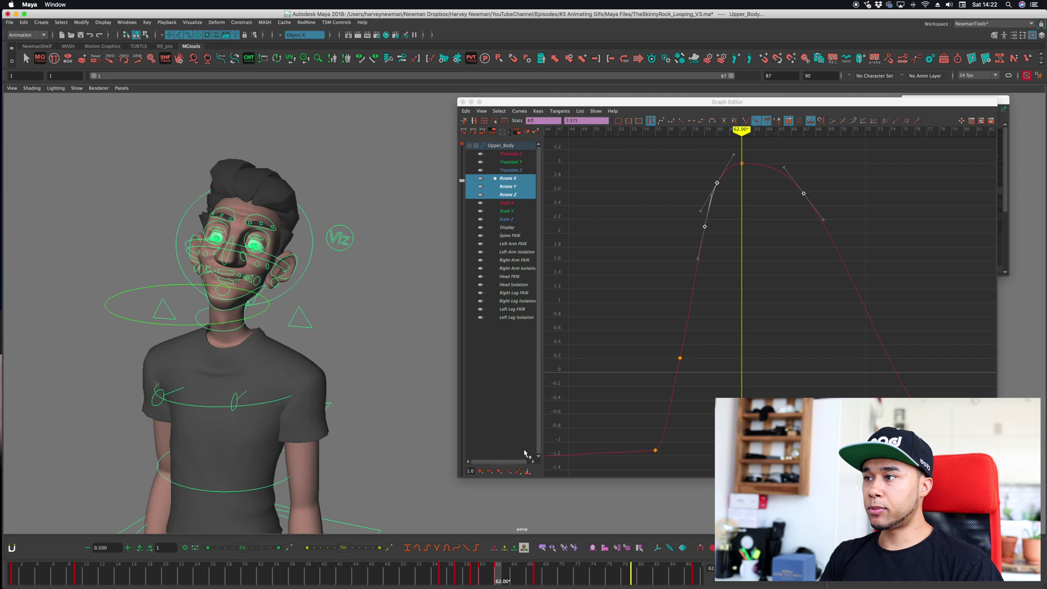
Step: Shift Upper_Body's five Rotate X keys between frames 57 and 67 forward by 2 frames, using an increment of 1.0
alt+right_drag(785, 366, 764, 383)
drag(636, 212, 871, 346)
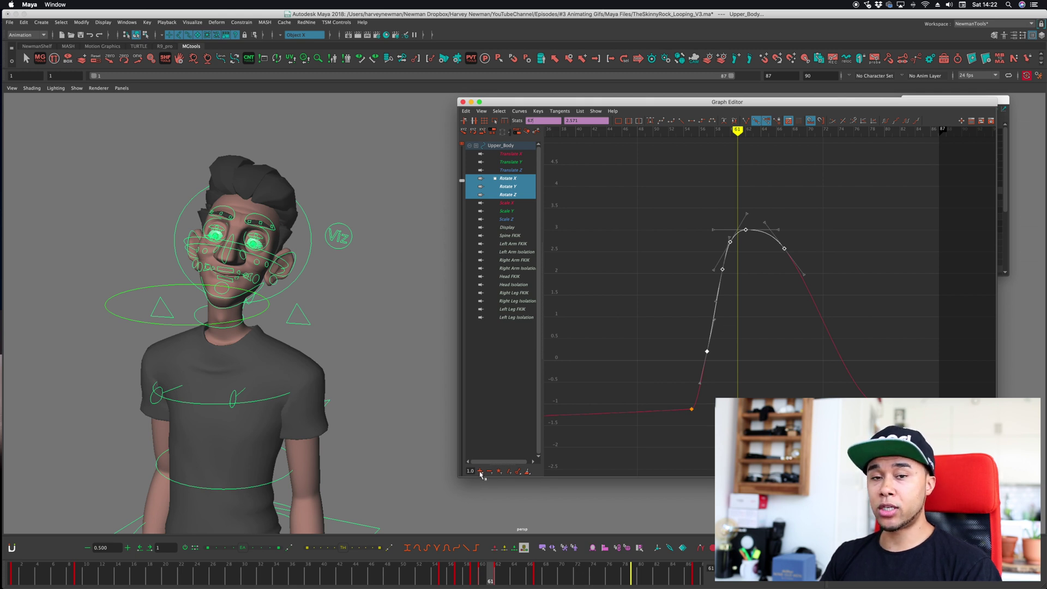
click(480, 472)
click(479, 471)
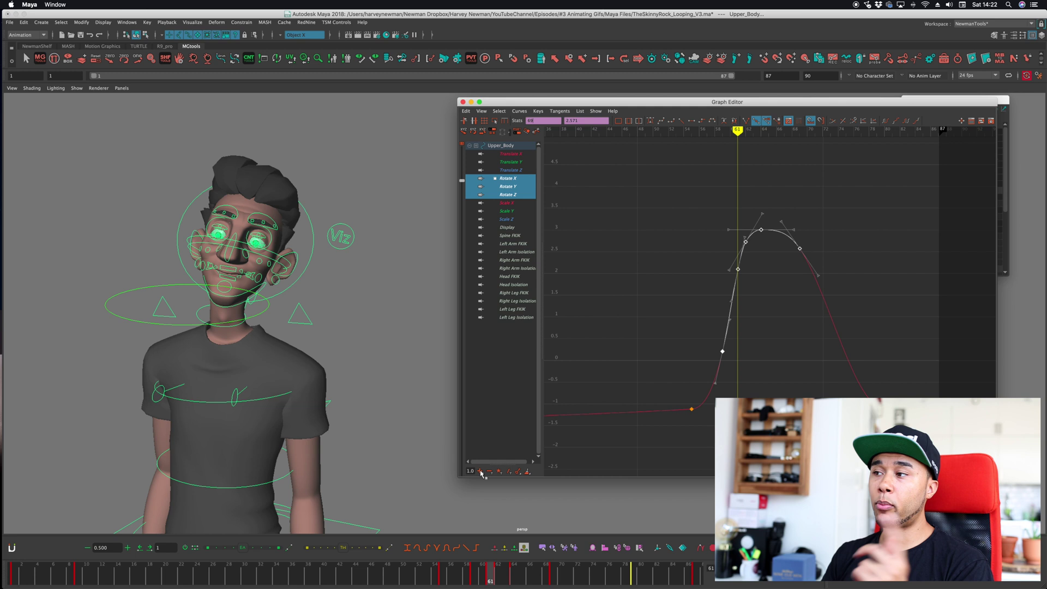
click(480, 471)
click(490, 472)
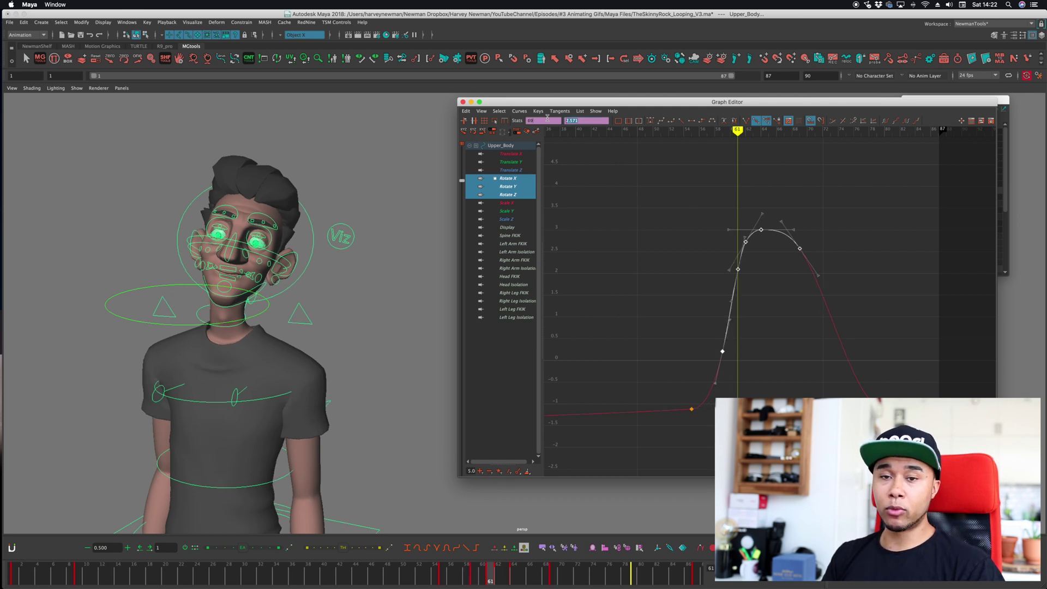
Step: Scale the timing of the selected Rotate X keys by 5.0 around frame 61, three times in a row
click(498, 471)
click(497, 472)
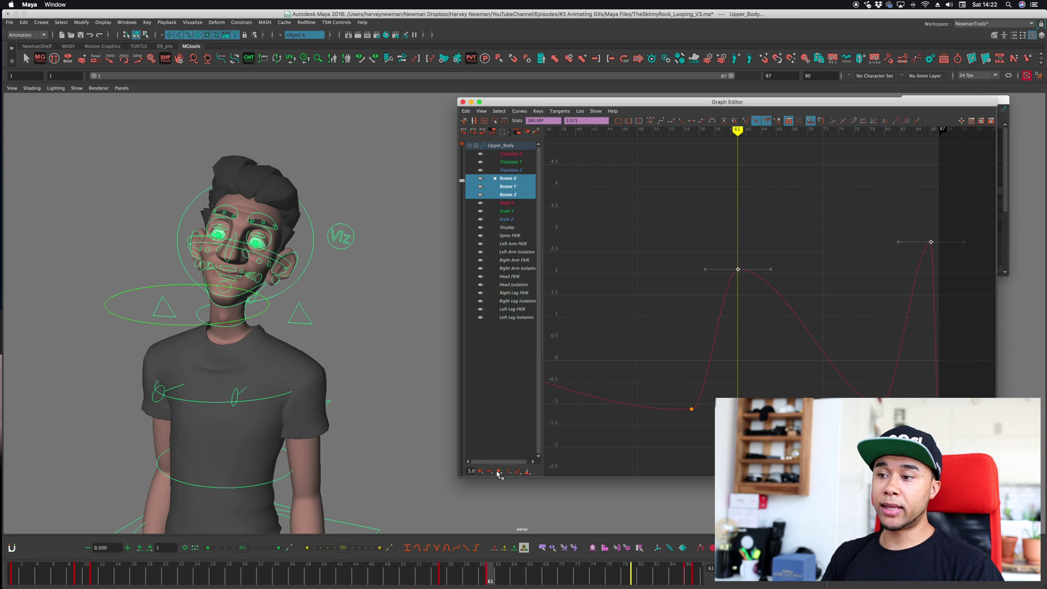
click(497, 472)
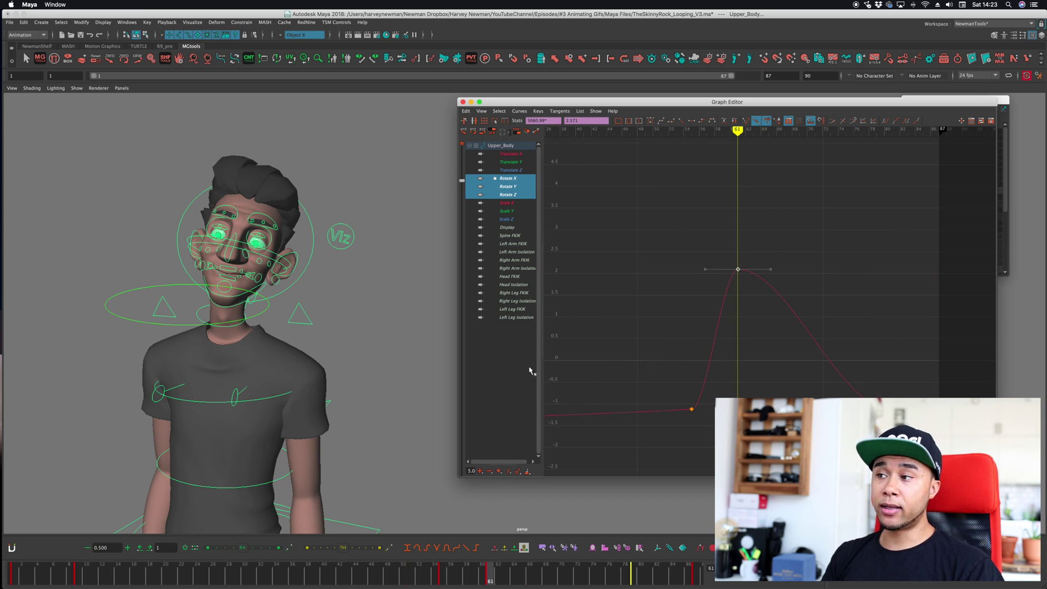
Step: Undo the three timing scales applied to Upper_Body's selected Rotate X keys around frame 61
key(super+z)
key(super+z)
key(super+z)
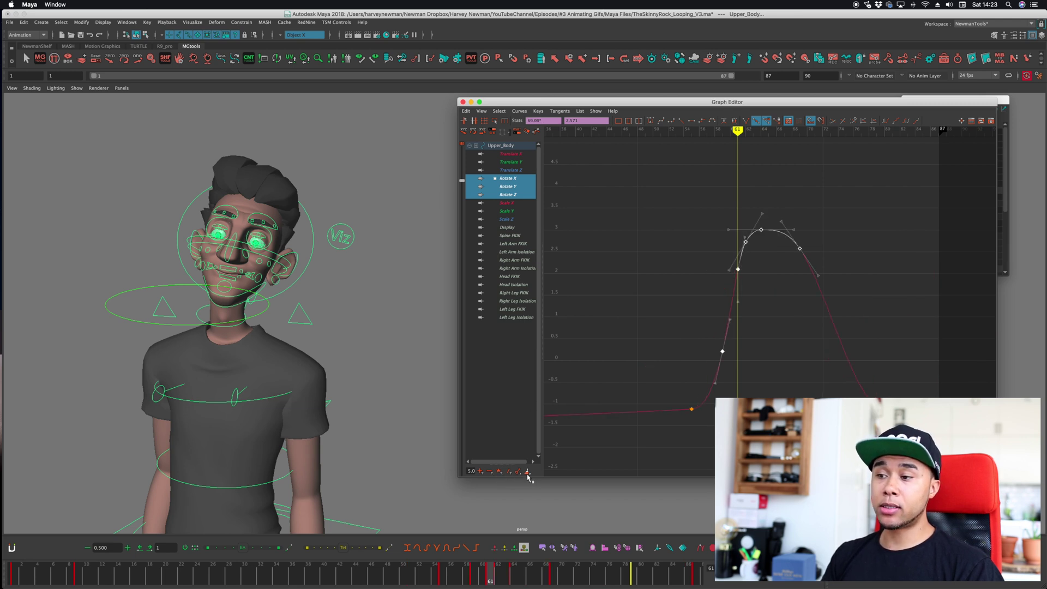
right_click(527, 472)
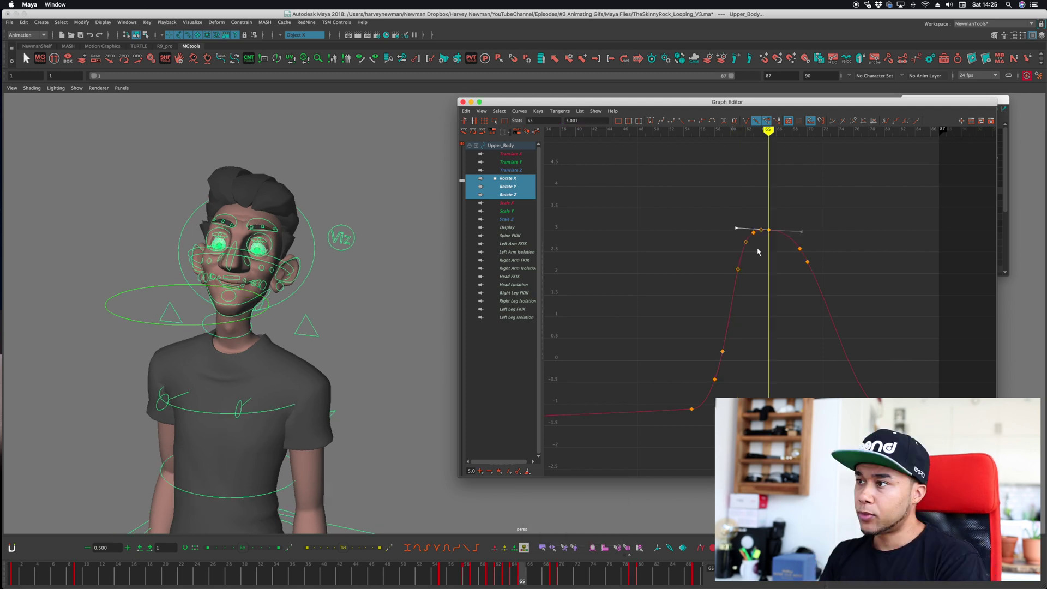
Step: Step through Upper_Body's Rotate X keys from frame 65 to frame 79 to examine the in-between keys
key(comma)
drag(764, 216, 799, 277)
key(period)
key(period)
click(782, 241)
key(period)
key(period)
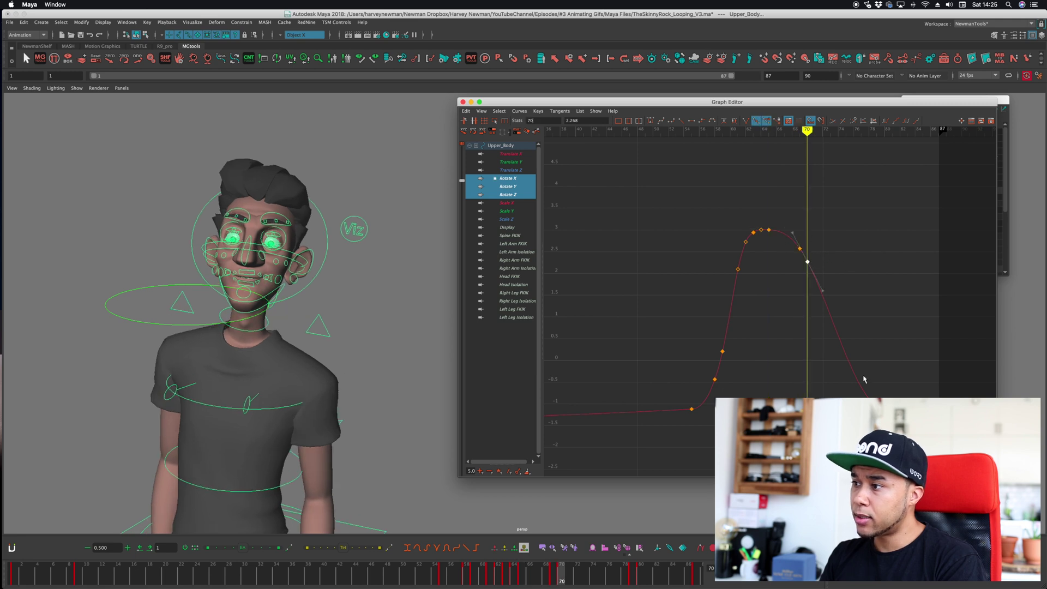
drag(864, 378, 883, 419)
key(period)
Step: Remove the redundant keys at frames 58, 63, 65 and 70 from Upper_Body's Rotate X curve with the MGTools key helper
drag(642, 191, 894, 477)
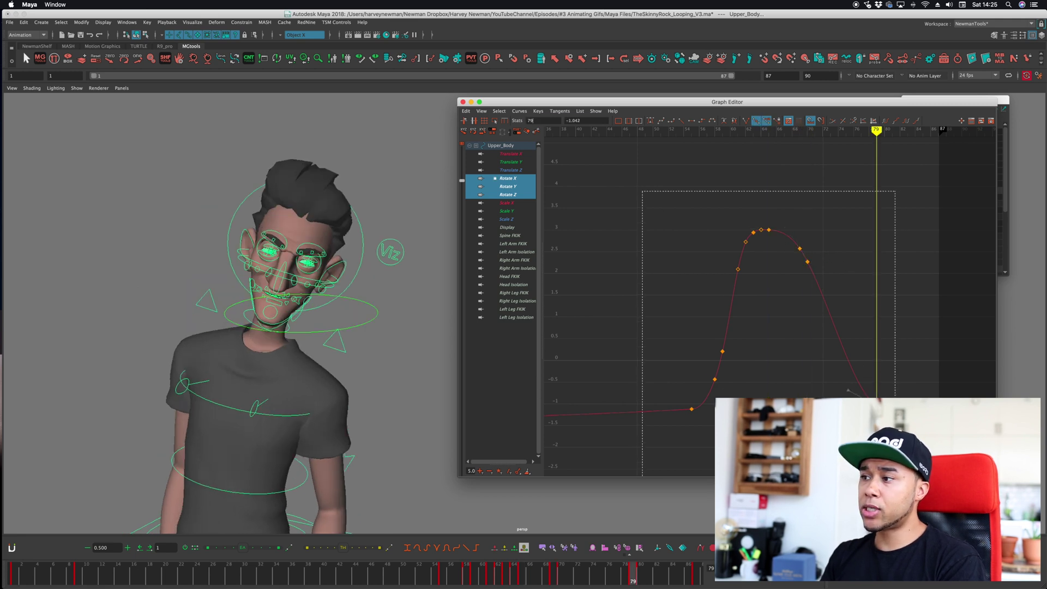
drag(894, 478, 894, 478)
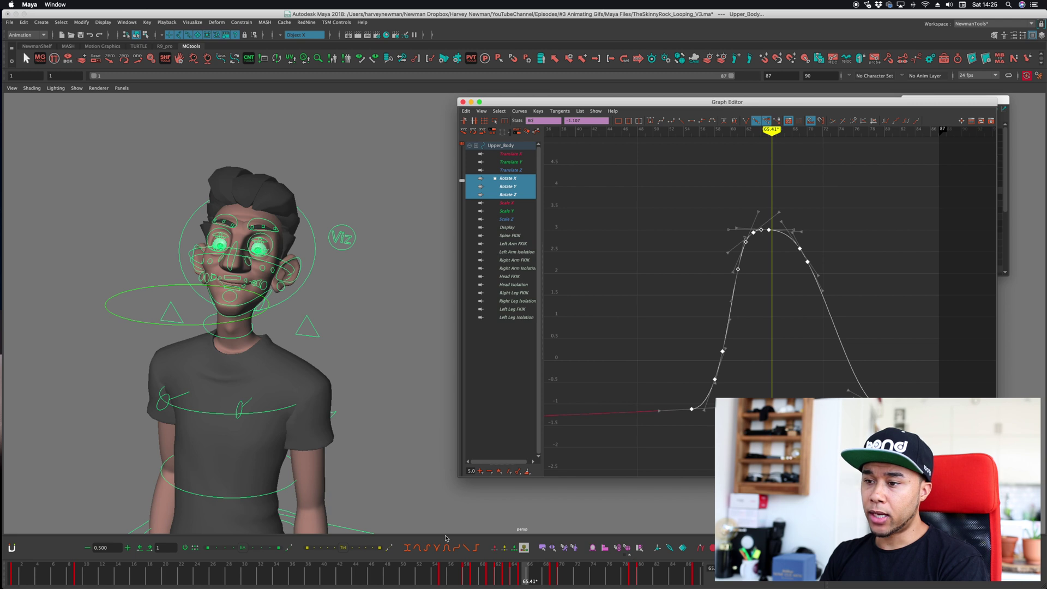
right_click(526, 472)
click(548, 478)
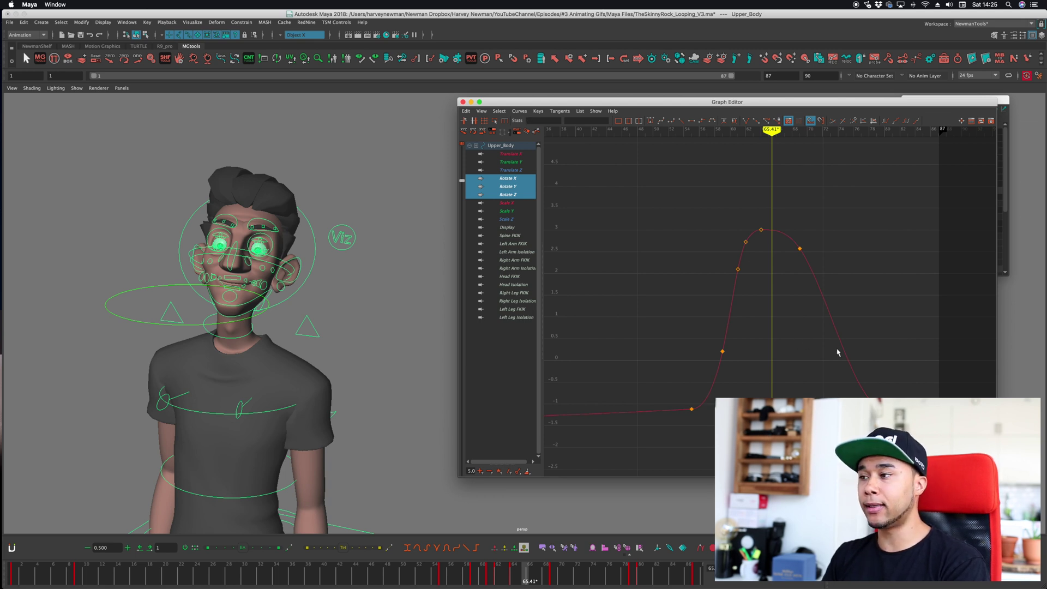
key(a)
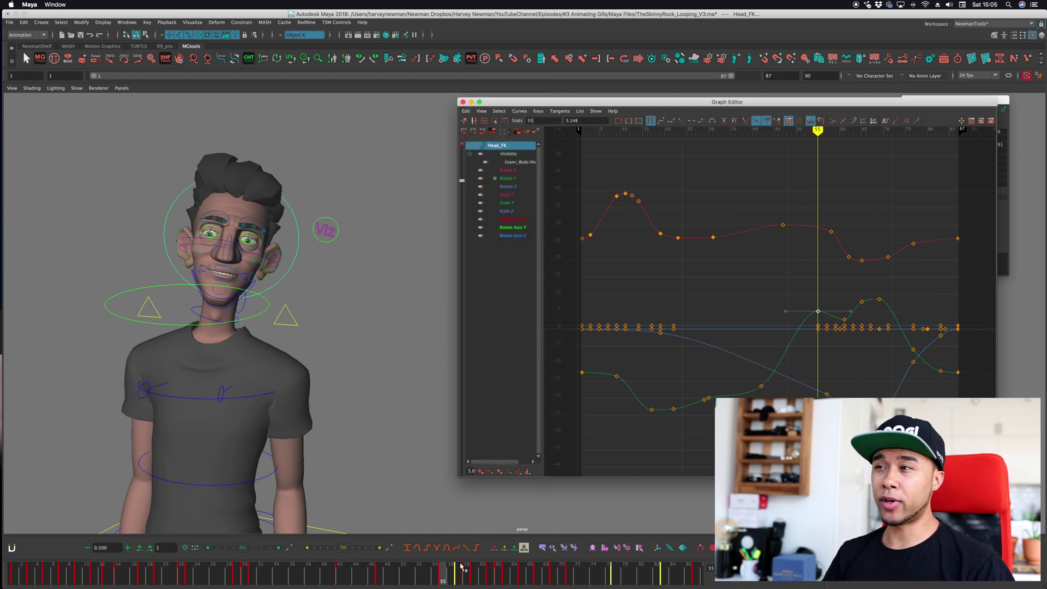
Step: Isolate Head_FK's Rotate Z curve in the Graph Editor and select its last key at frame 87
drag(605, 160, 899, 274)
drag(837, 311, 750, 348)
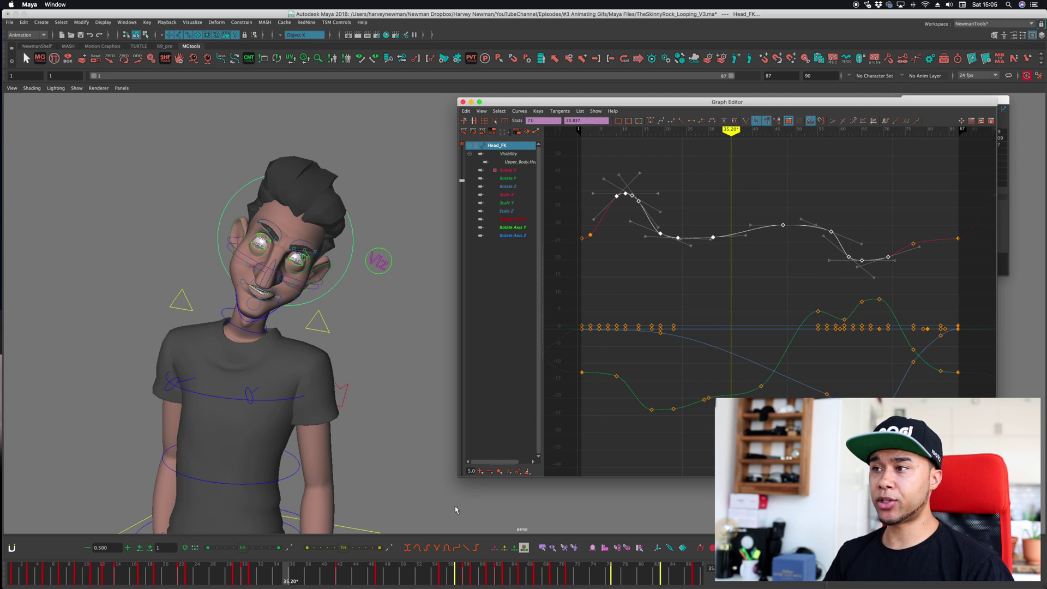
click(507, 186)
key(f)
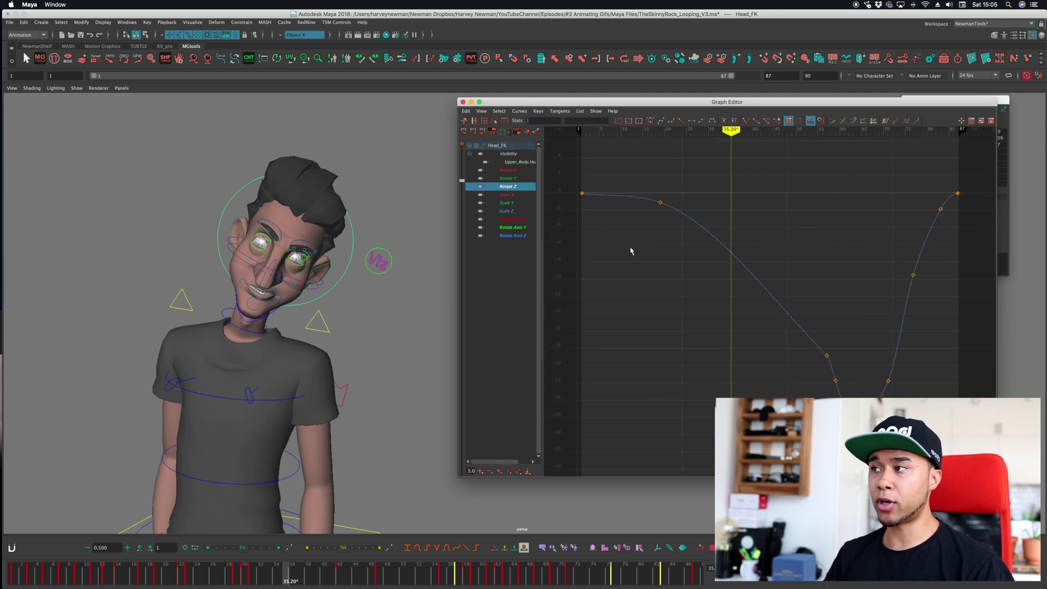
drag(941, 183, 964, 198)
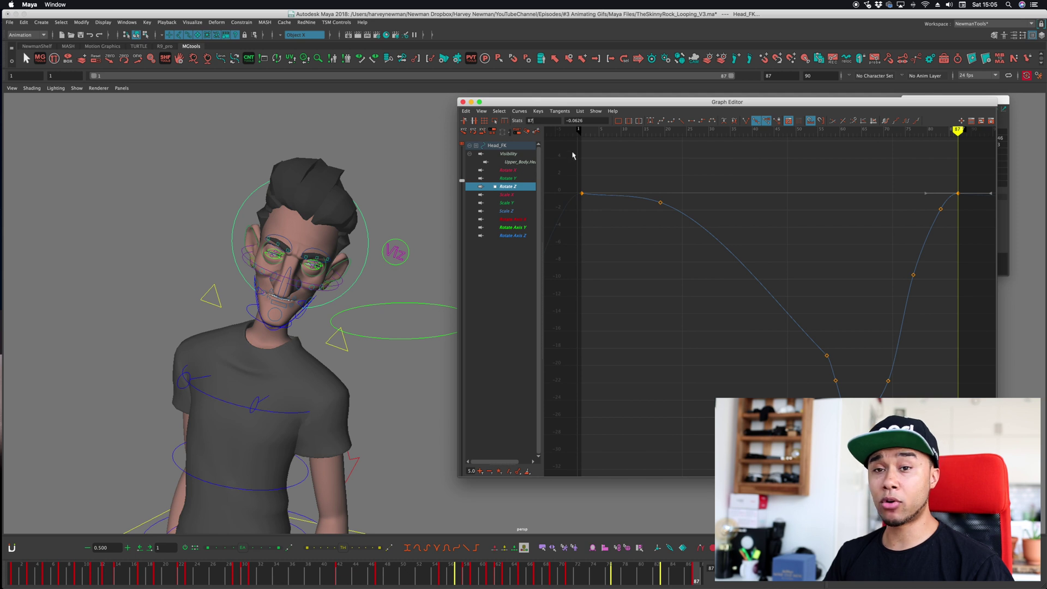
Step: Set Head_FK's Rotate Z keys after the first one to Linear tangents, and give the key at frame 19 a Spline tangent
drag(587, 152, 973, 463)
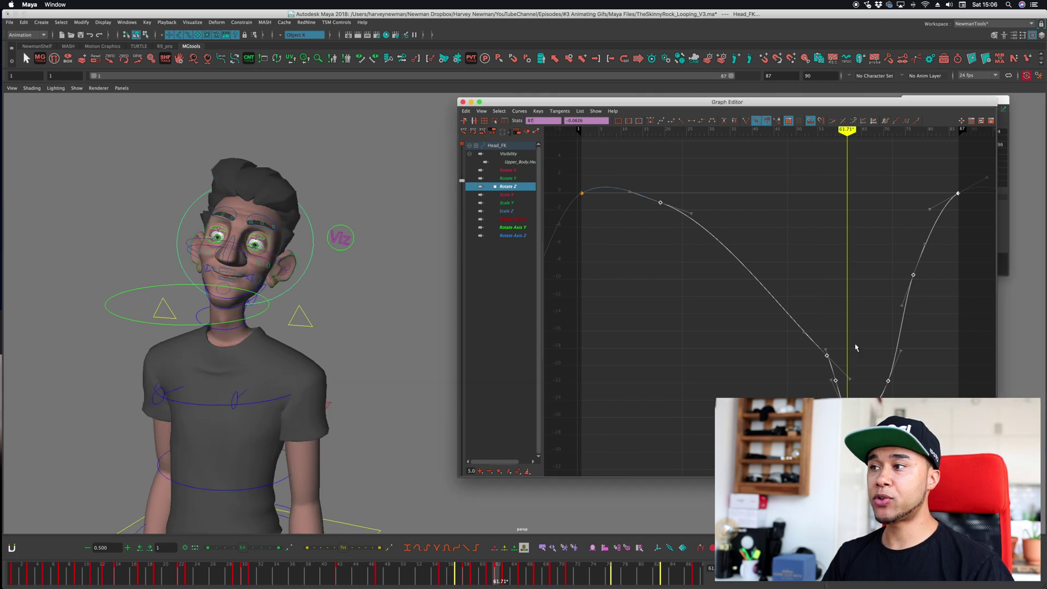
click(681, 121)
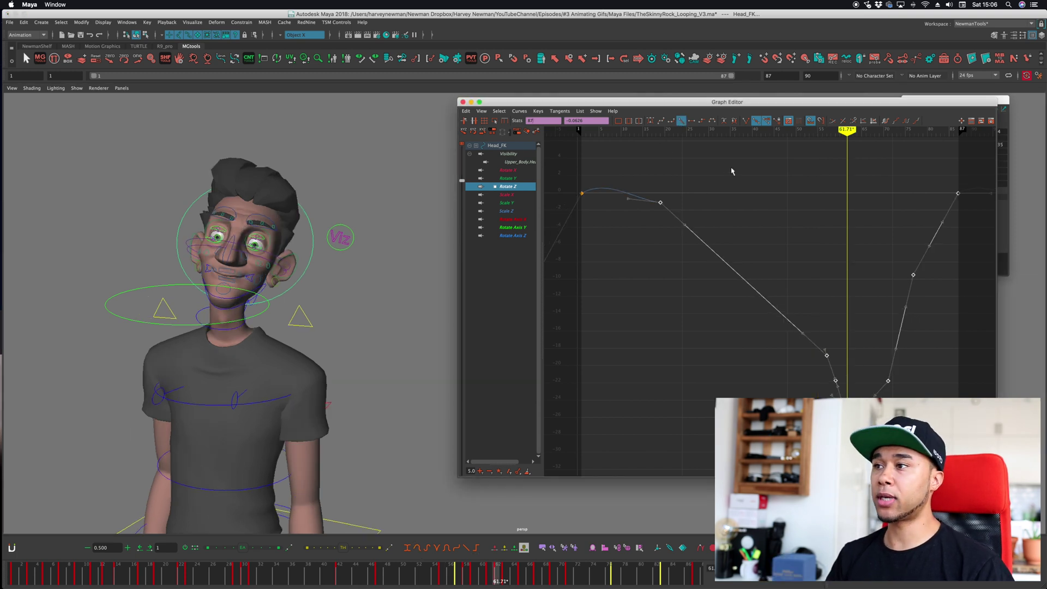
drag(718, 147, 649, 255)
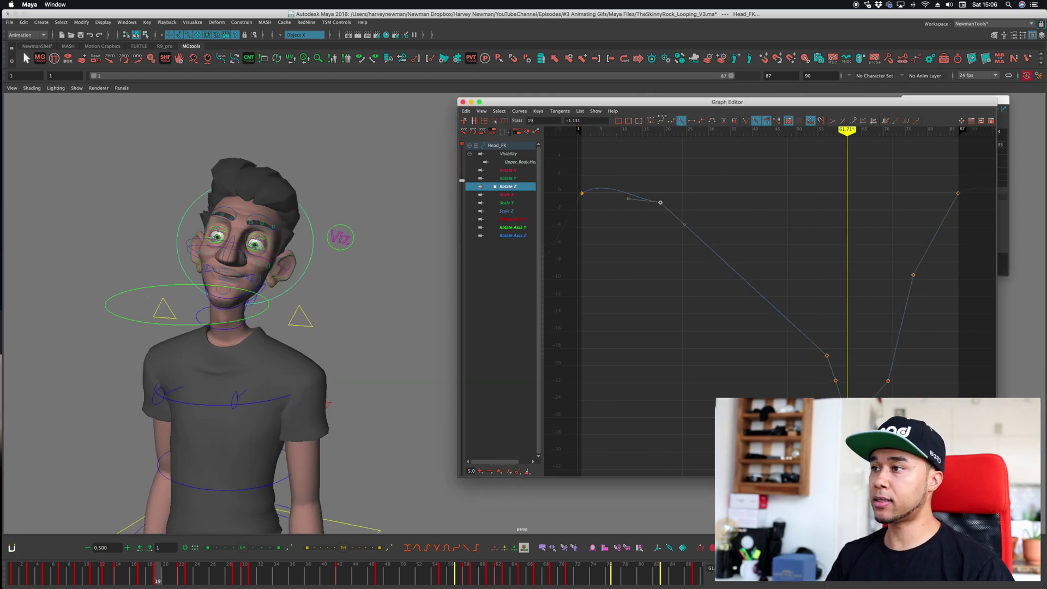
click(660, 130)
click(661, 121)
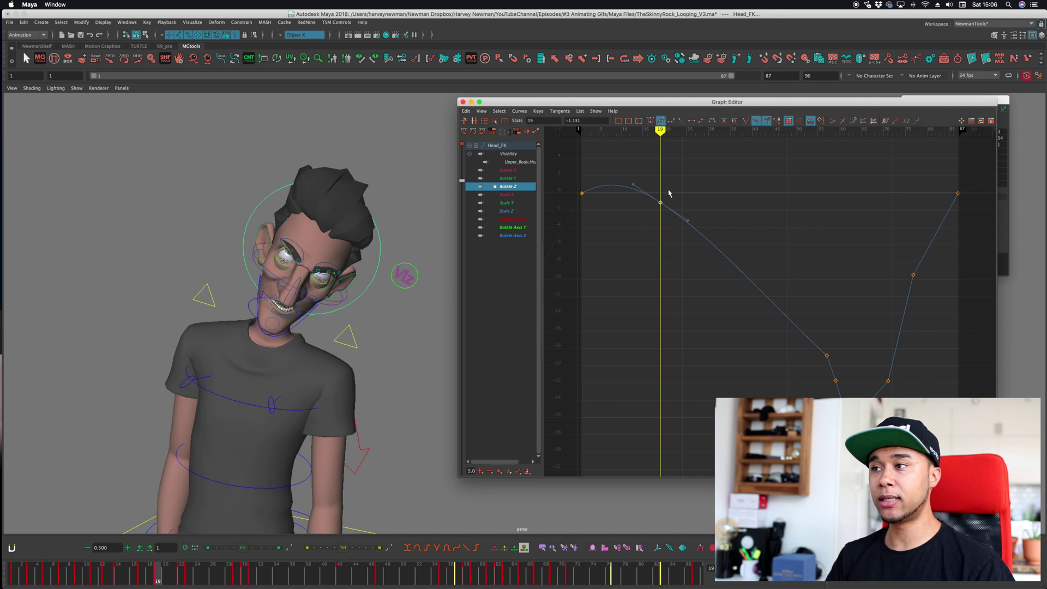
drag(669, 194, 692, 254)
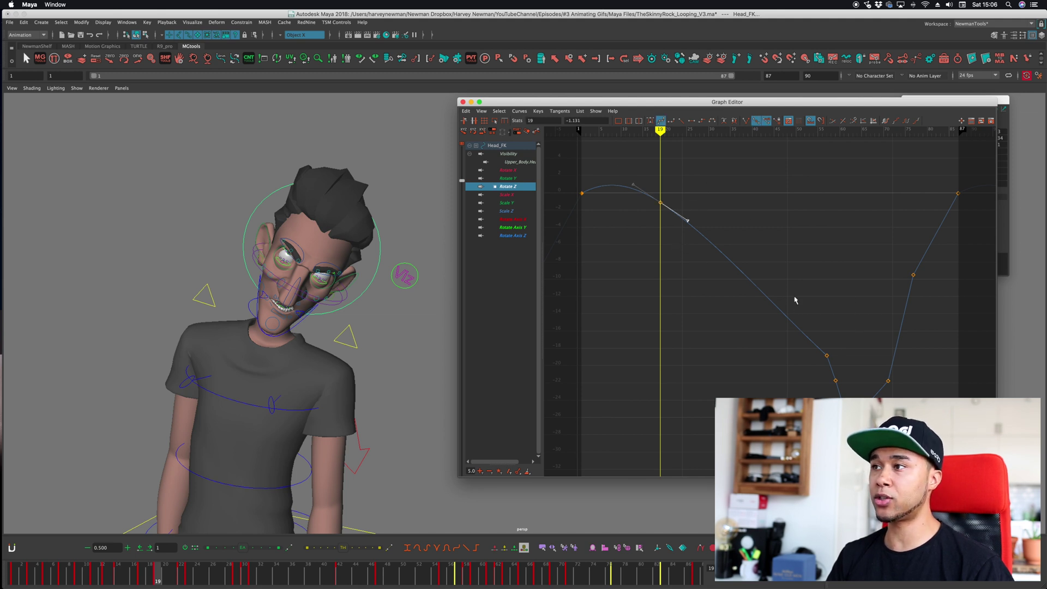
Step: Undo the Linear and Spline tangent changes on Rotate Z and apply an MGTools tangent preset to its keys
key(super+z)
key(super+z)
key(super+z)
key(super+z)
key(super+z)
key(super+z)
click(417, 552)
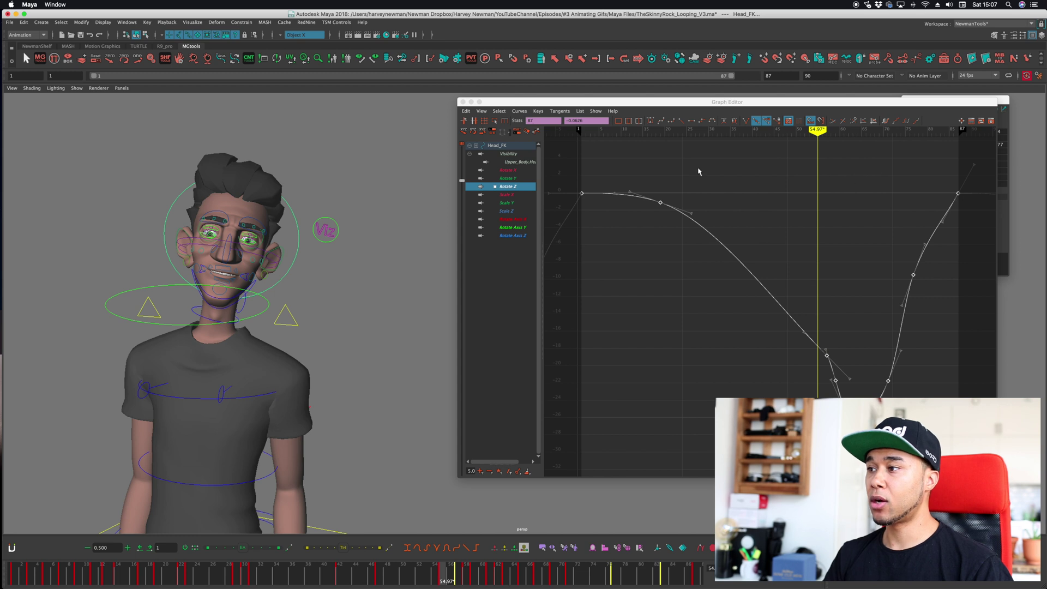
Step: Try steepening the tangent handle of Head_FK's Rotate Z key at frame 57, and undo it
click(773, 256)
drag(816, 346, 843, 374)
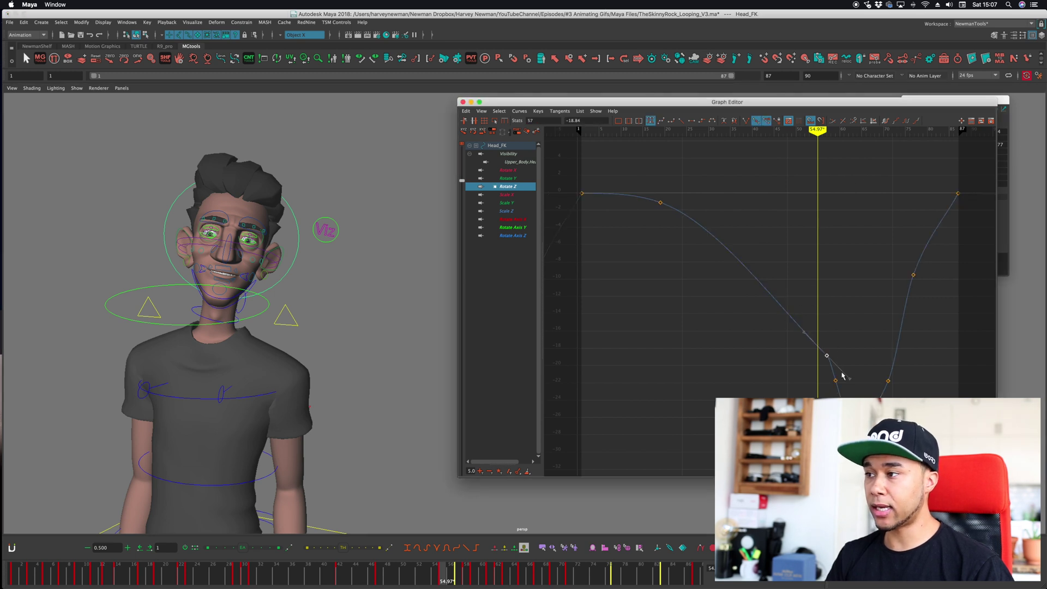
key(period)
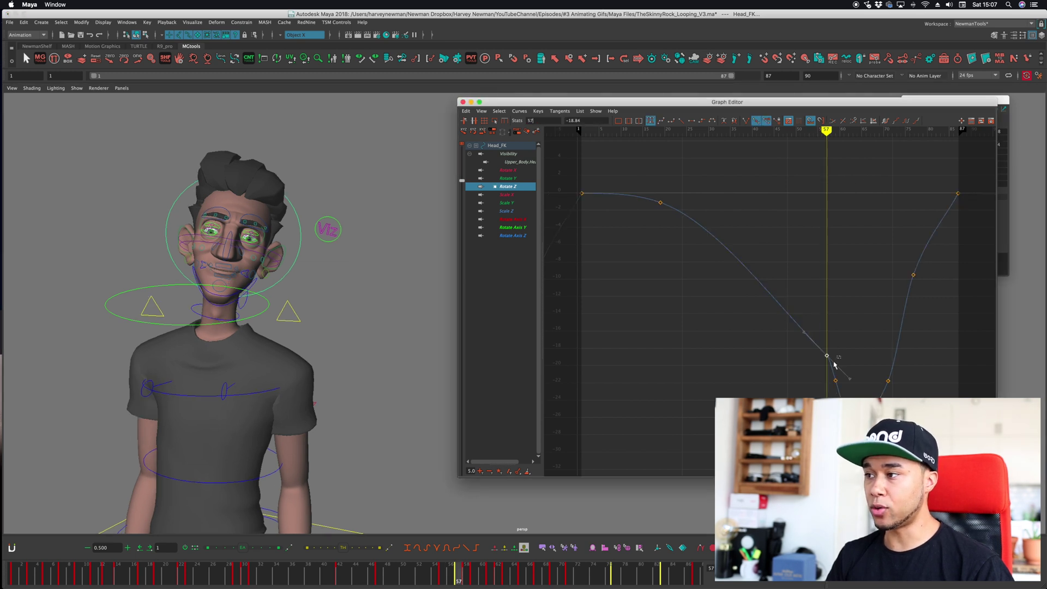
click(849, 378)
middle_drag(846, 363, 843, 369)
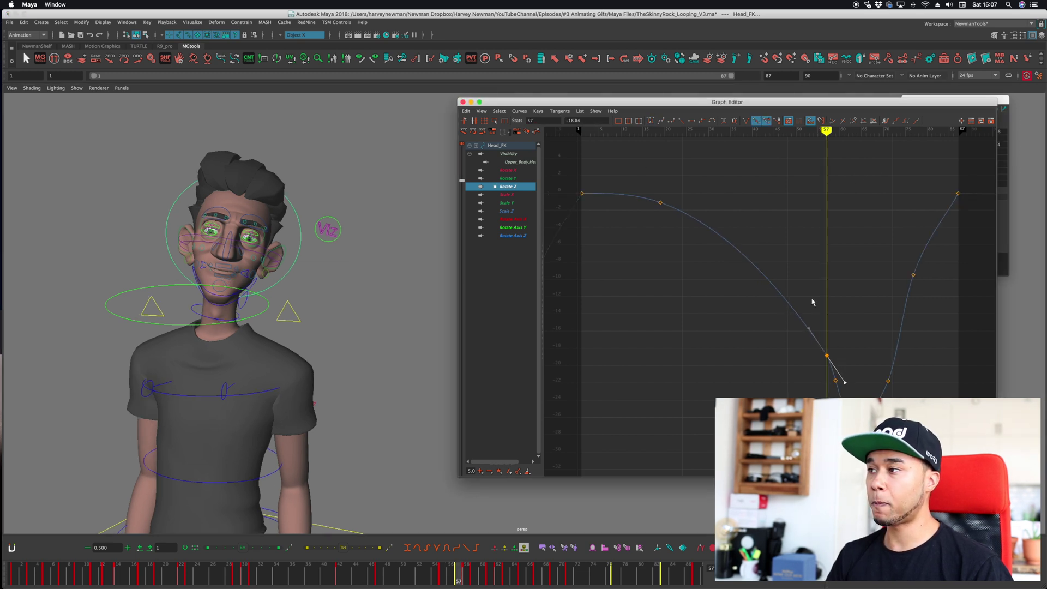
key(super+z)
Step: Select Head_FK's Rotate Z keys around frames 71 and 77, followed by every key between the curve's first and last
drag(878, 261, 974, 389)
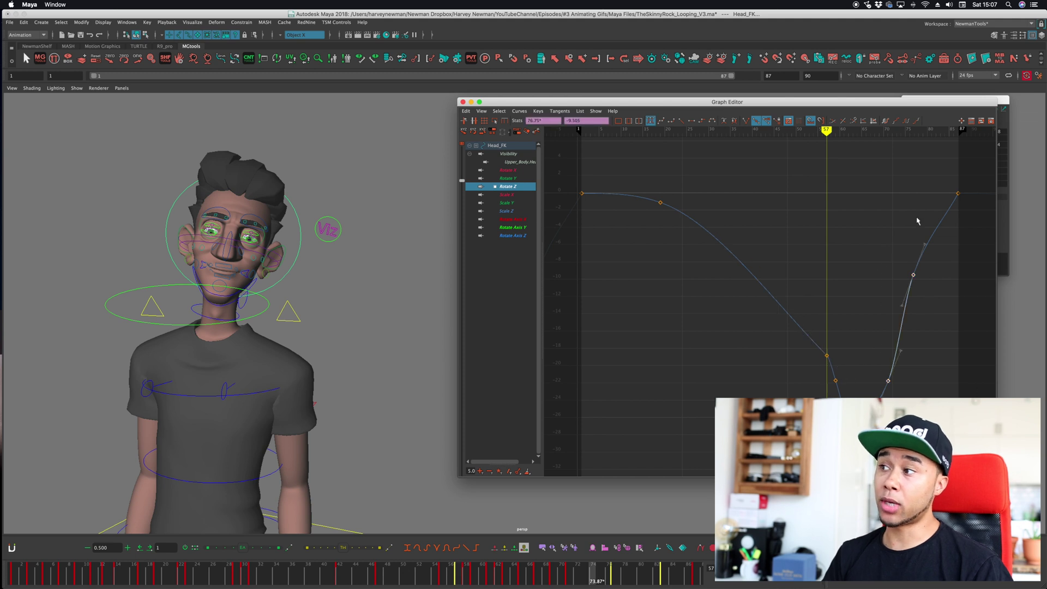
key(period)
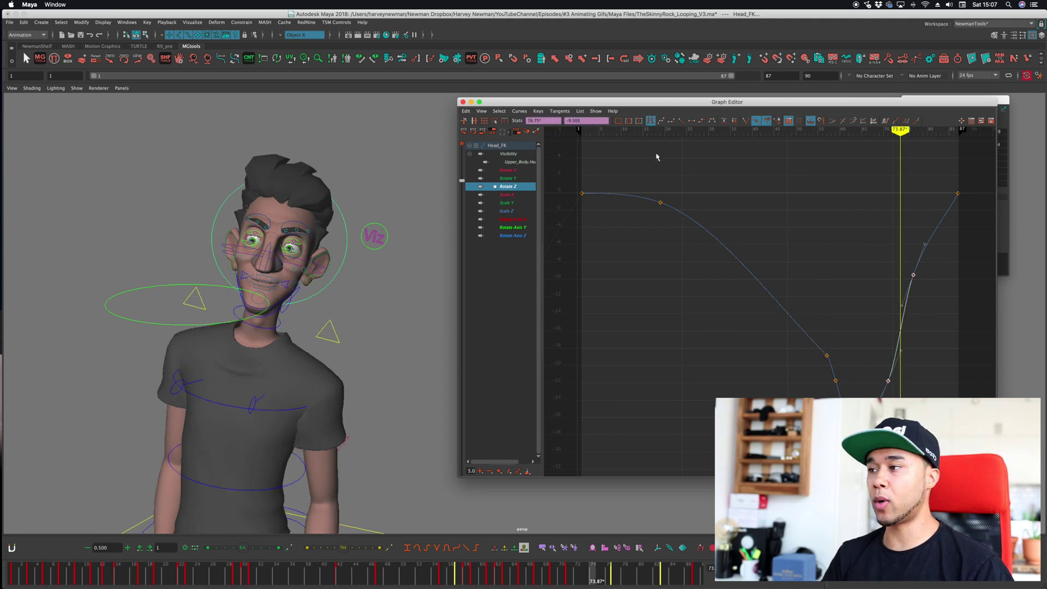
drag(640, 167, 947, 425)
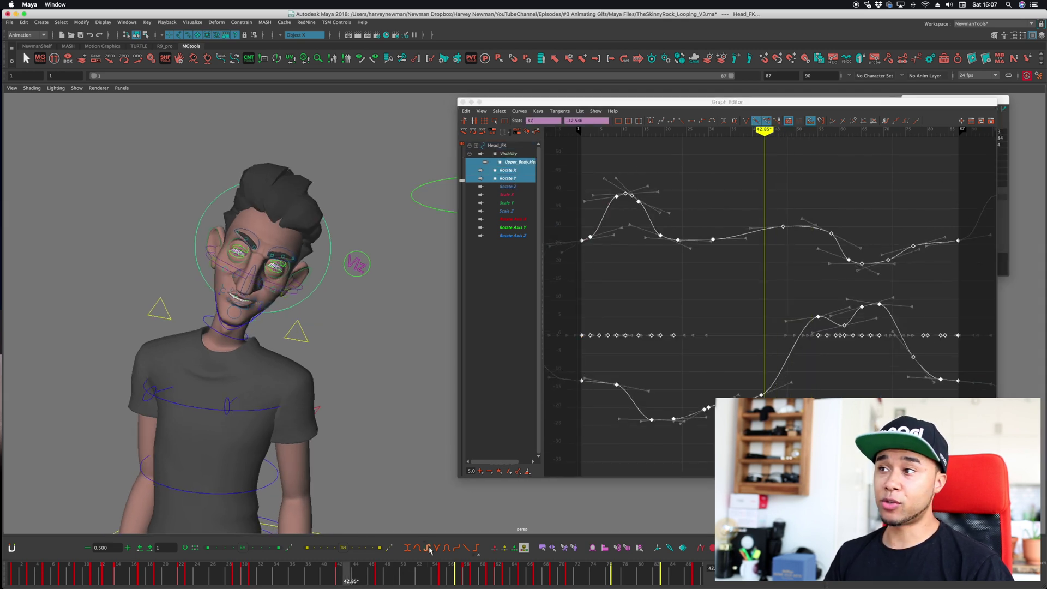
mouse_move(429, 549)
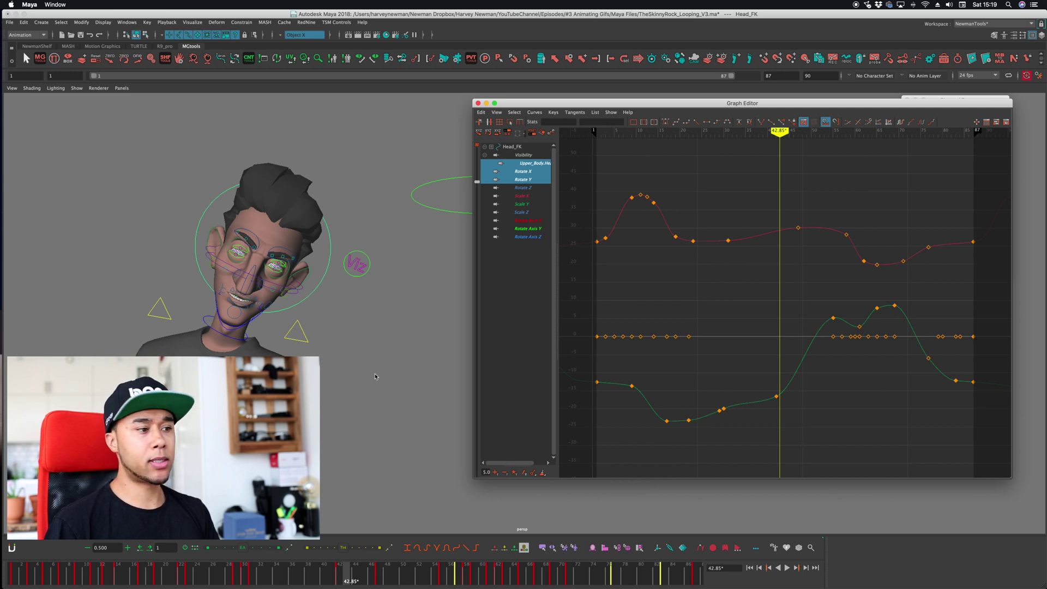
Step: Load the aTools toolbar from NewmanShelf and widen the timeline above it
click(37, 46)
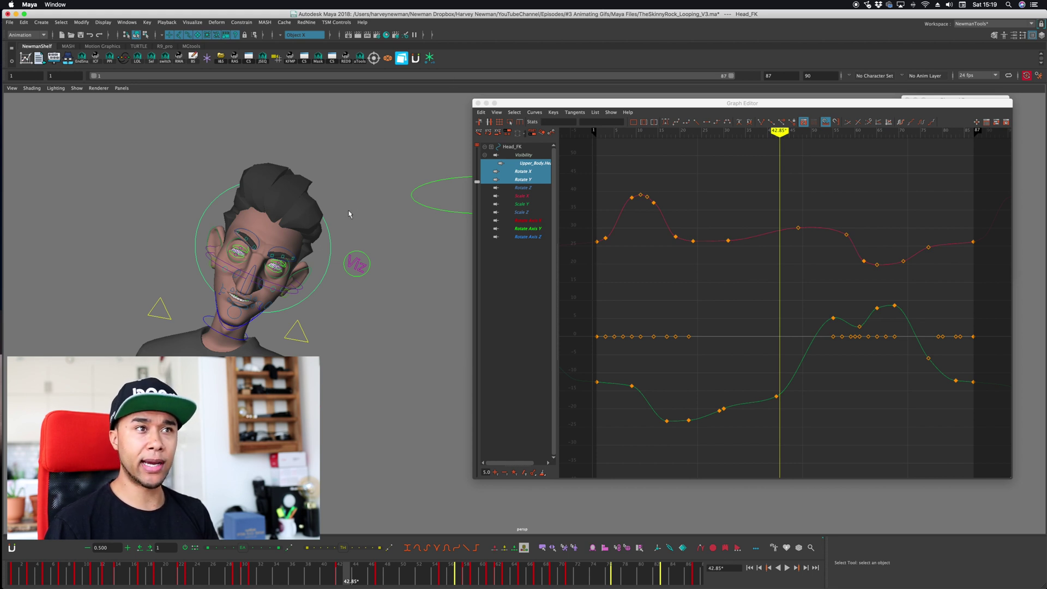
click(360, 59)
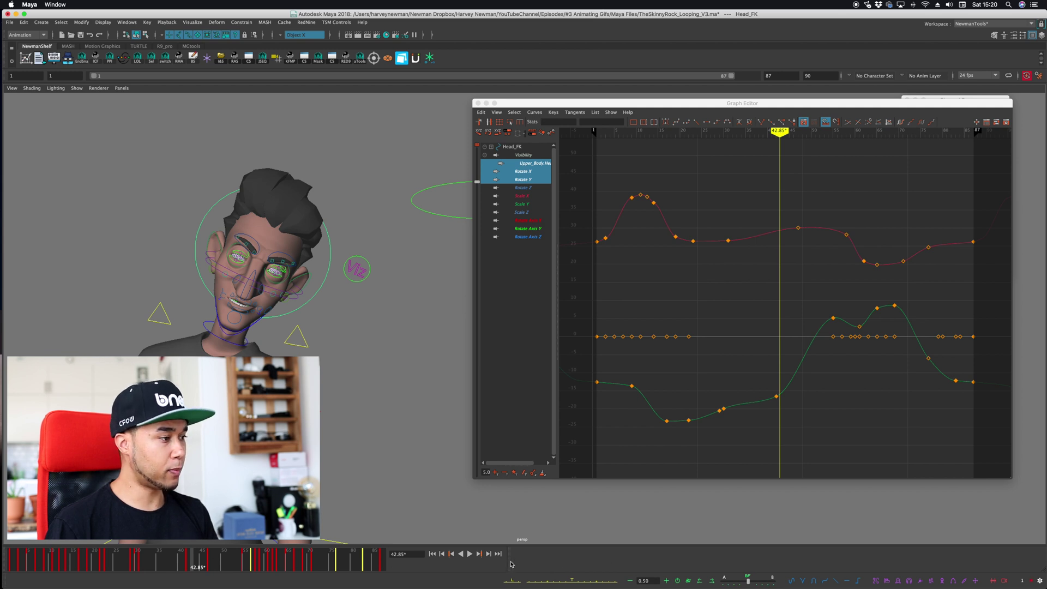
drag(509, 564, 660, 582)
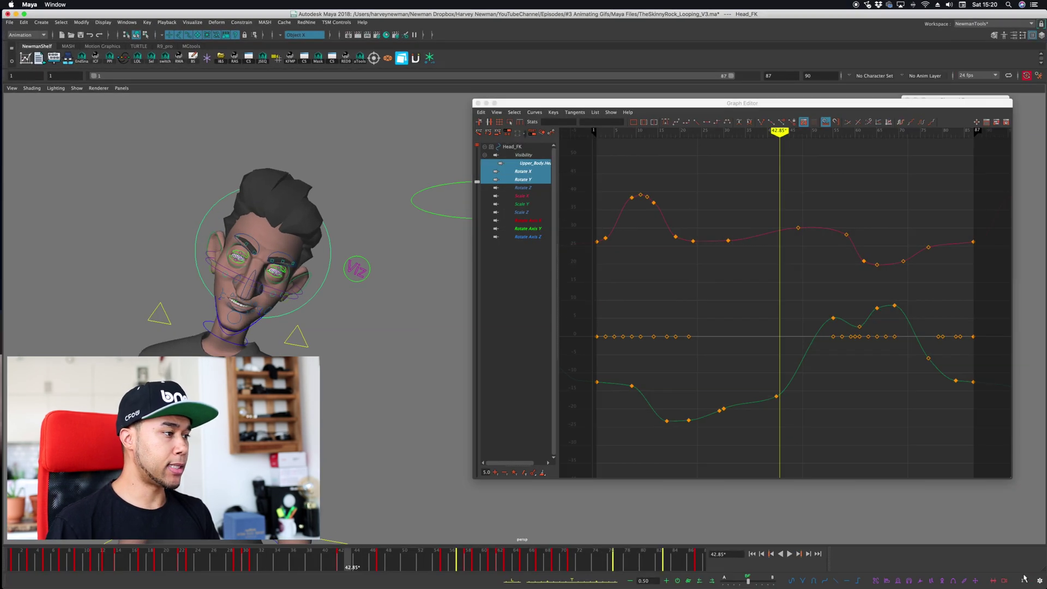
Step: Turn off Auto Jump To Selected Key in the aTools options
click(1035, 579)
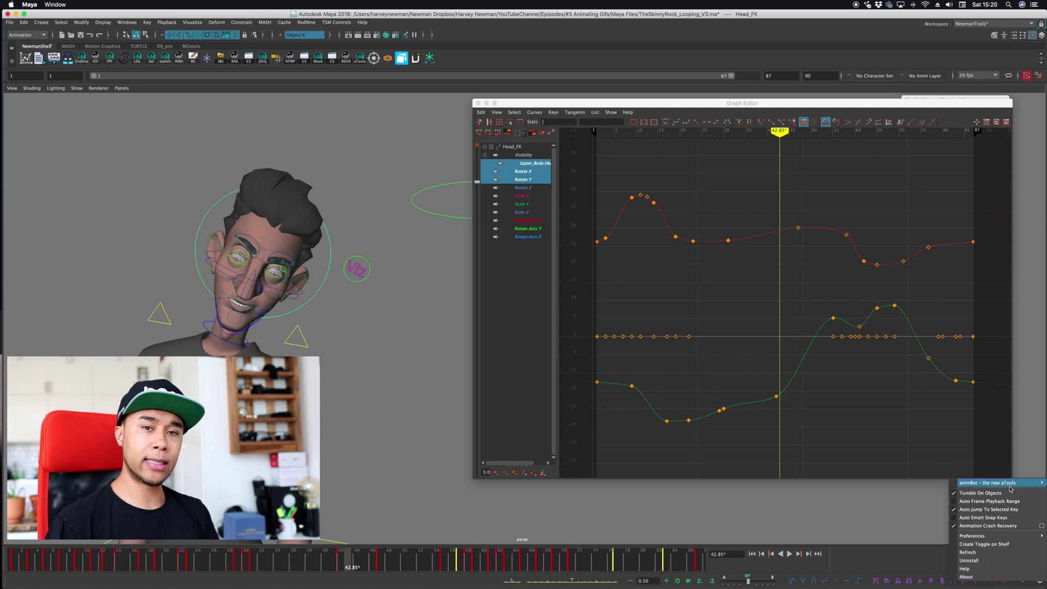
click(954, 510)
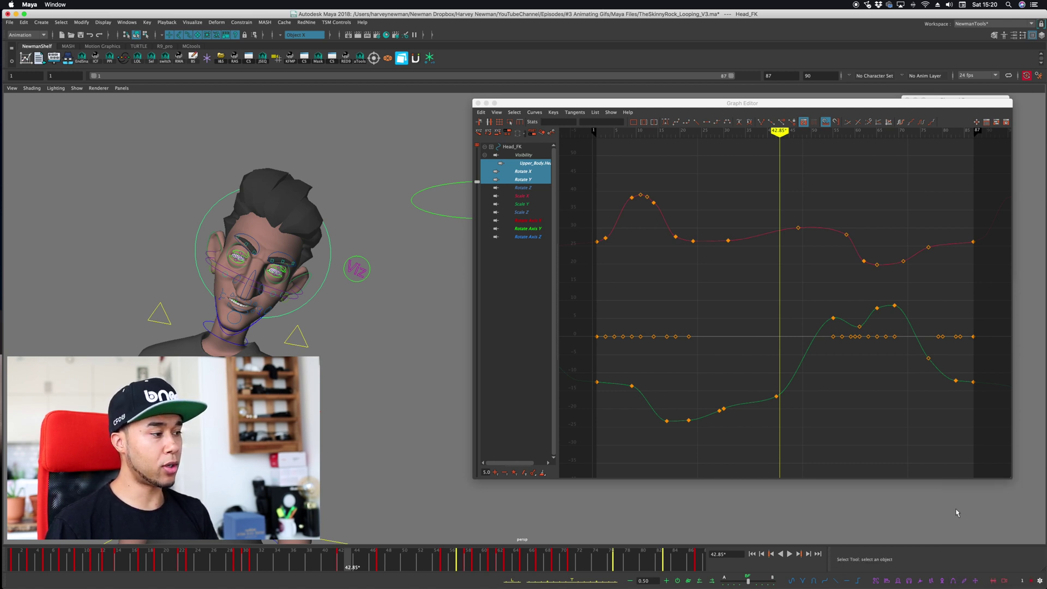
key(ctrl+Up)
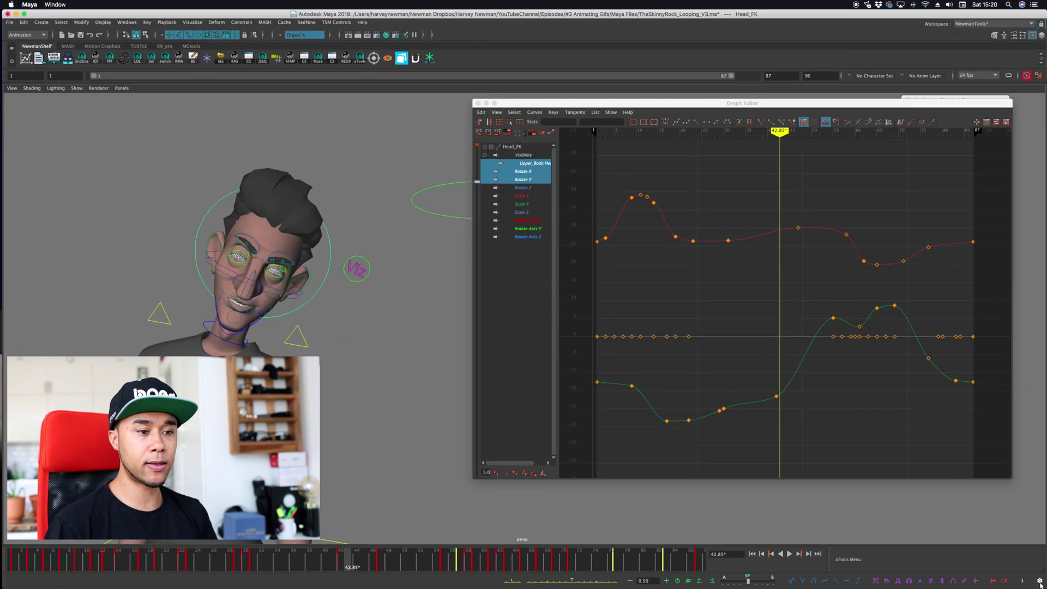
click(1038, 580)
Step: Move to frame 29 and test selecting Head_FK's Rotate Y key at frame 42 and Rotate X keys at frames 47 and 71
click(299, 565)
mouse_move(250, 561)
mouse_down()
mouse_move(286, 561)
mouse_move(237, 558)
mouse_up()
drag(755, 372, 801, 440)
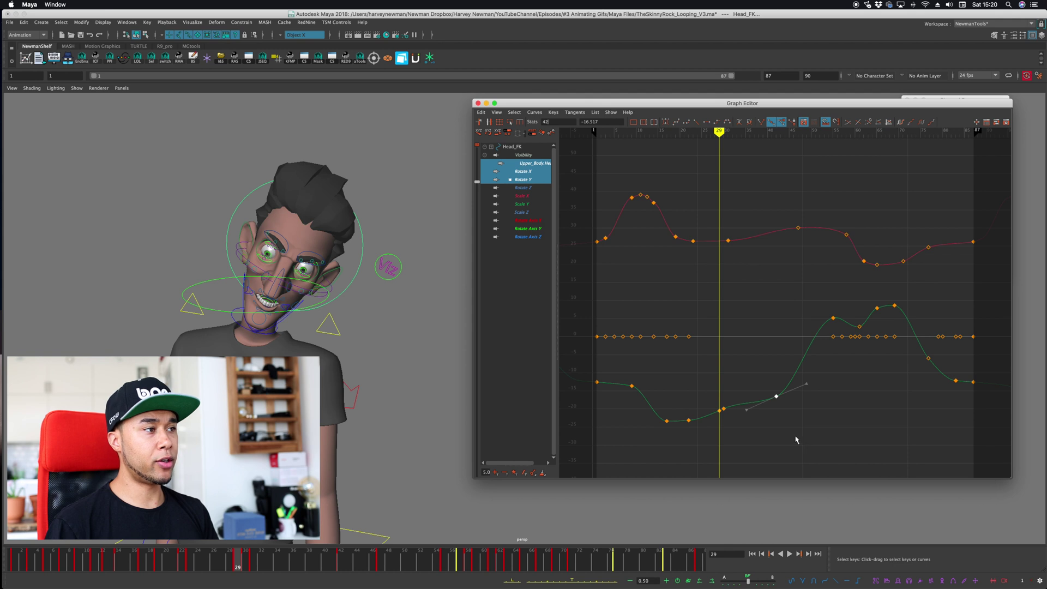
drag(784, 196, 828, 268)
drag(734, 102, 721, 105)
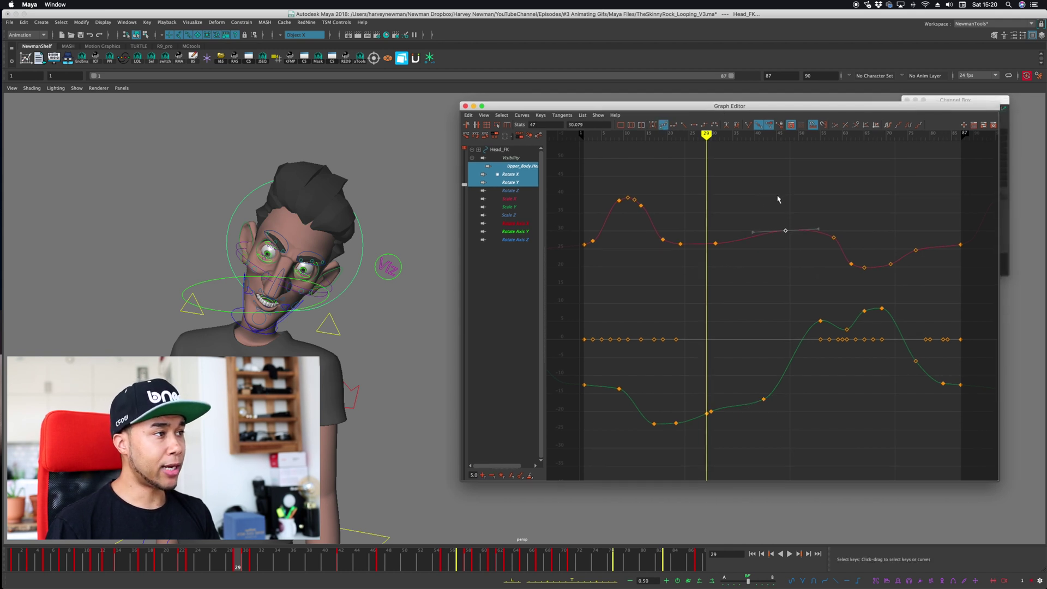
click(833, 238)
drag(862, 212, 906, 281)
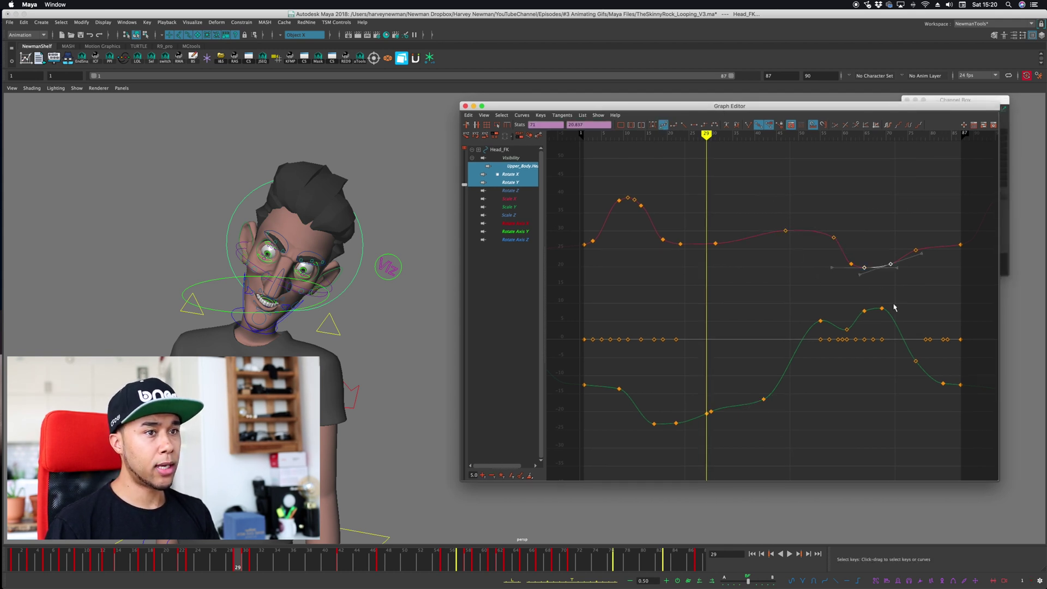
Step: Lower Head_FK's Rotate X key at frame 71, delete its neighbours at 65 and 77 plus Rotate Y's keys at 61 and 65, and play back
drag(815, 219, 852, 264)
mouse_move(861, 248)
shift+middle_down()
mouse_move(861, 258)
mouse_move(862, 242)
shift+middle_up()
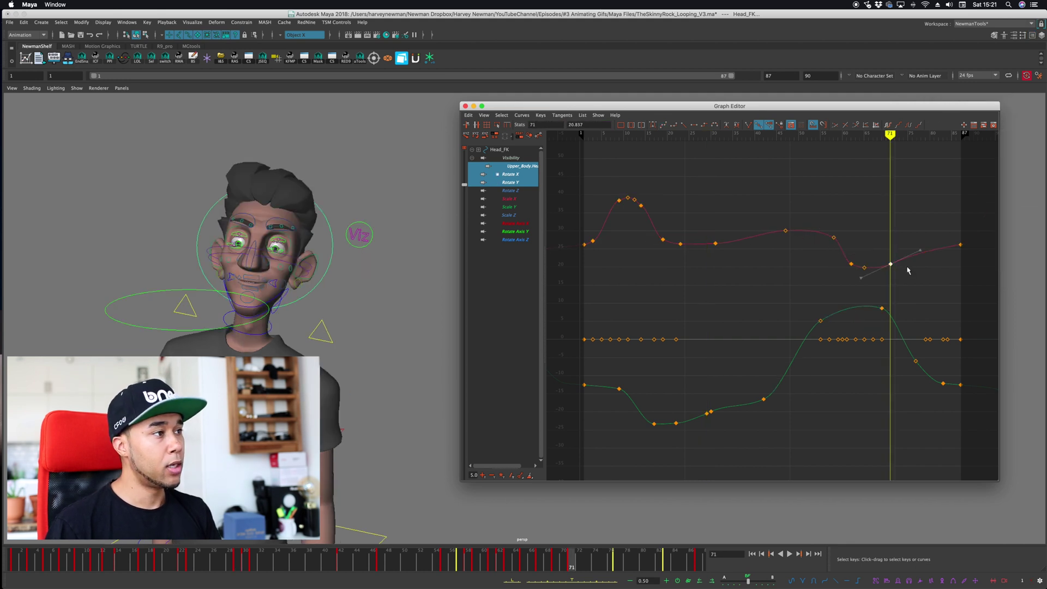
shift+middle_drag(907, 265, 908, 273)
drag(909, 238, 922, 279)
middle_drag(921, 280, 921, 279)
click(870, 252)
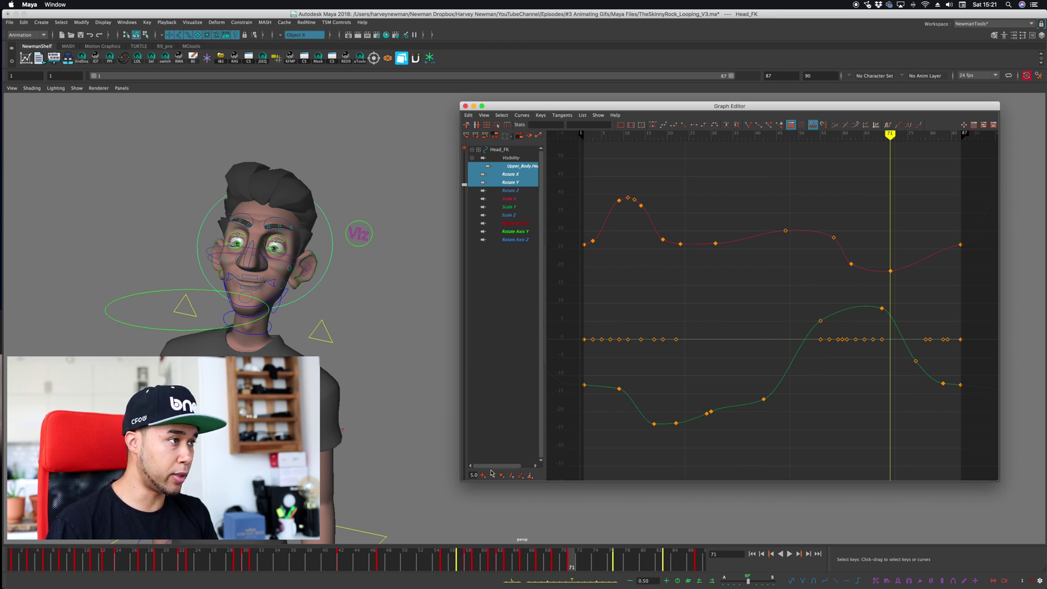
key(alt+v)
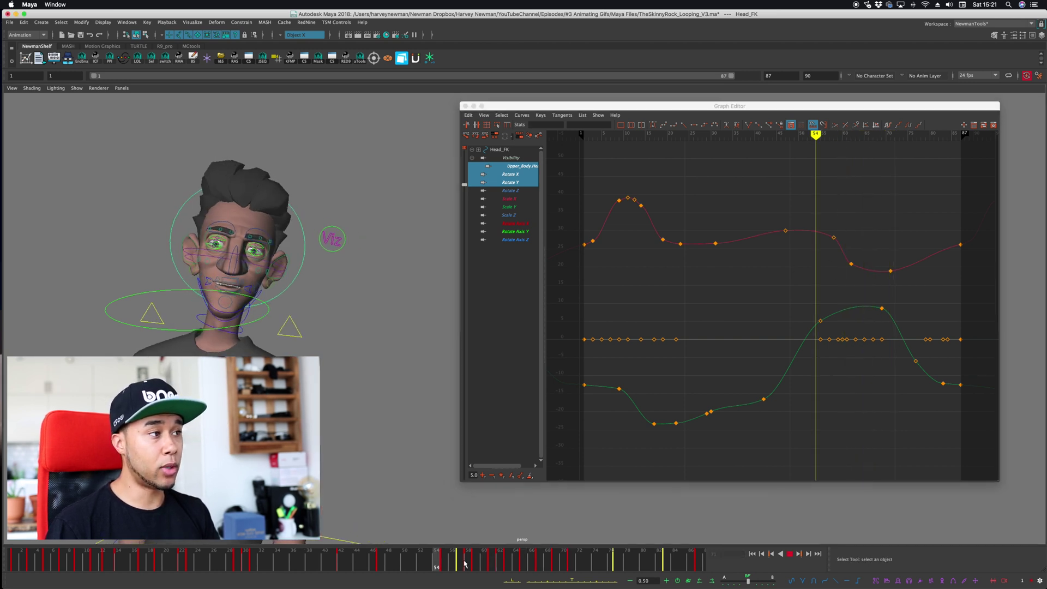
Step: Select Head_FK's Rotate X key at frame 62 and scrub the timeline from frame 57 to 62
drag(464, 563, 463, 562)
drag(883, 219, 840, 287)
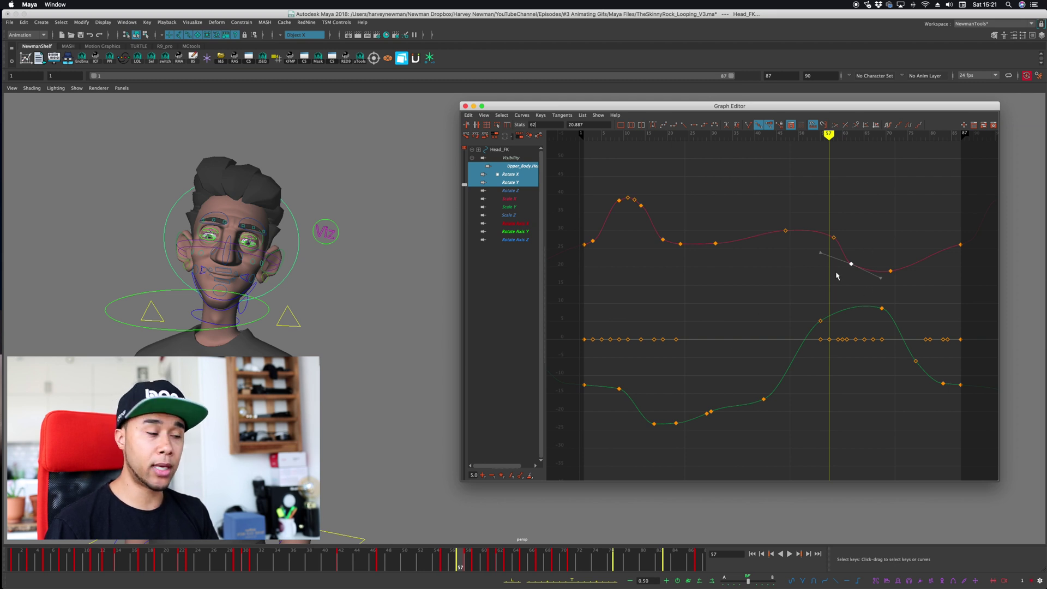
drag(463, 564, 499, 563)
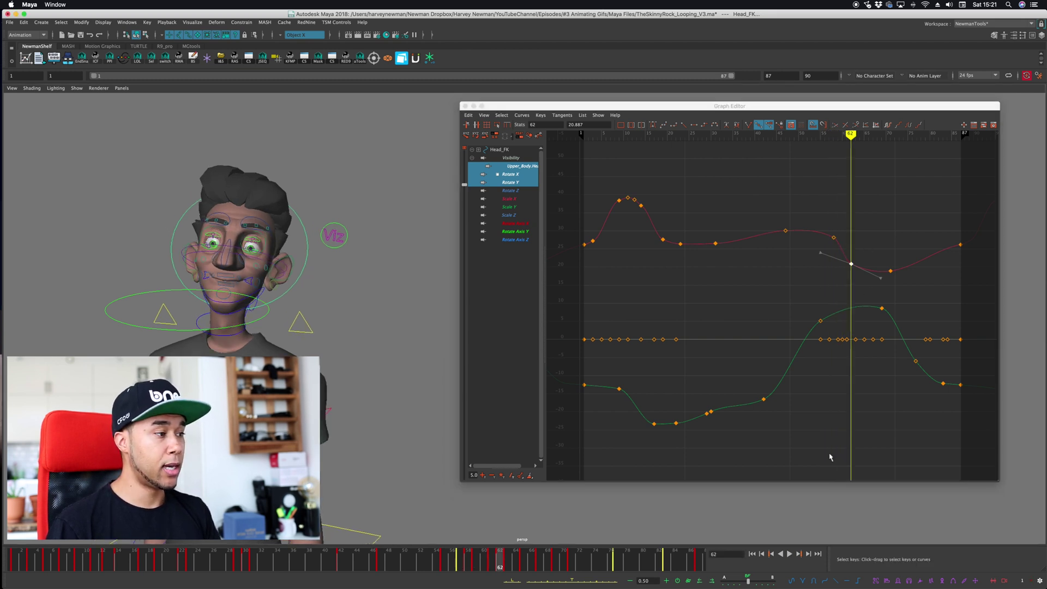
Step: Turn on Auto Jump To Selected Key in the aTools options and test it on Rotate X's keys at frames 47, 58, 62 and 71
click(1040, 580)
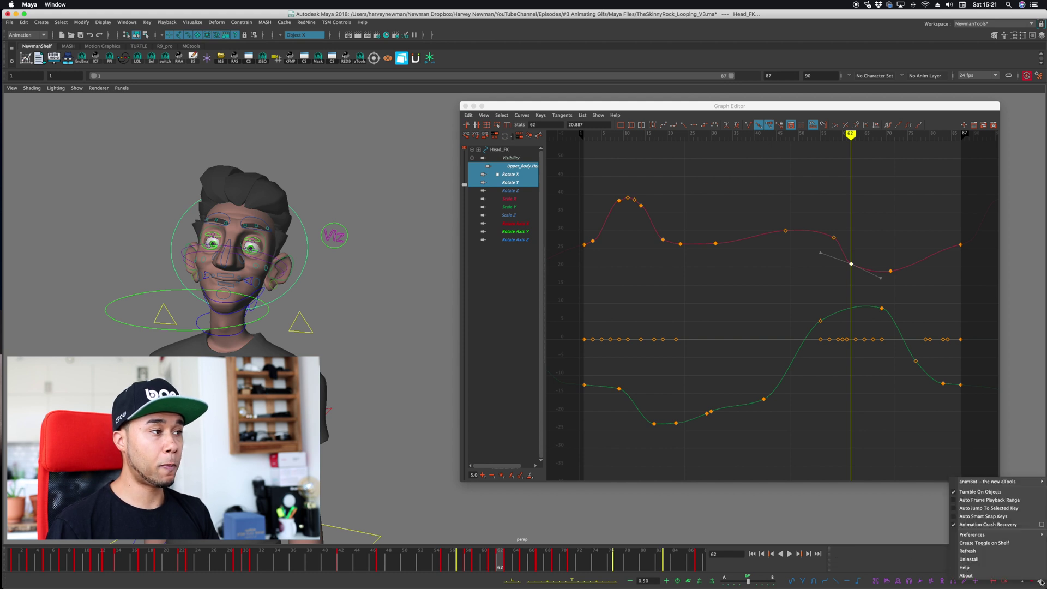
click(988, 508)
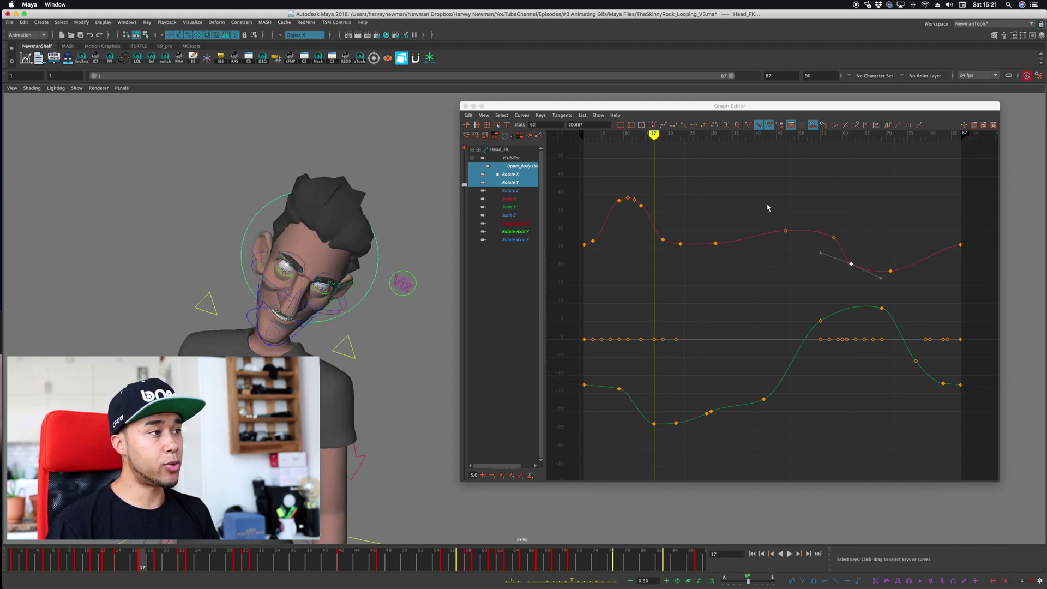
click(785, 231)
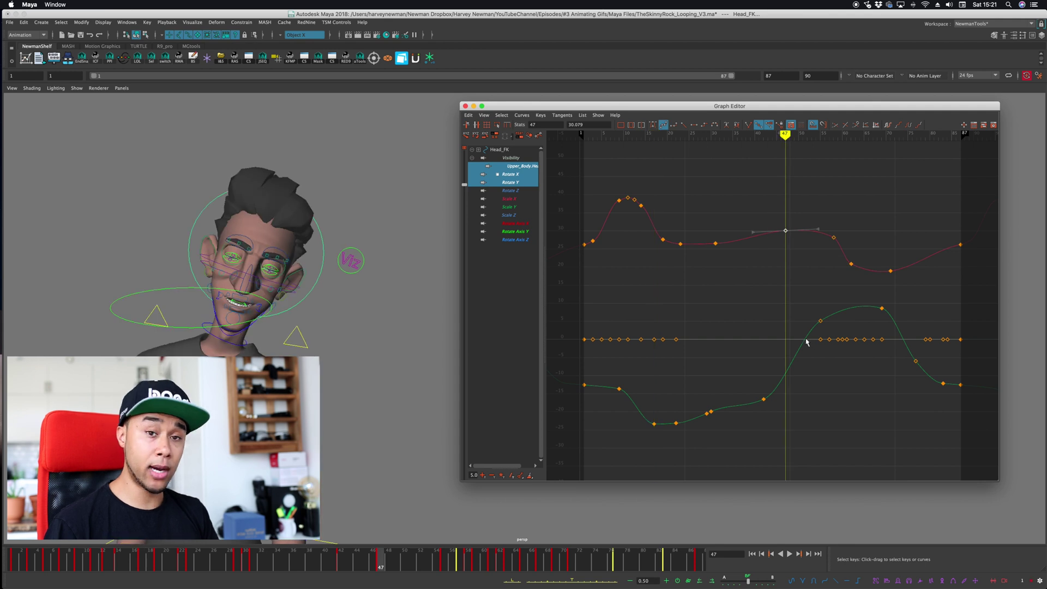
drag(821, 213, 843, 257)
drag(861, 220, 847, 282)
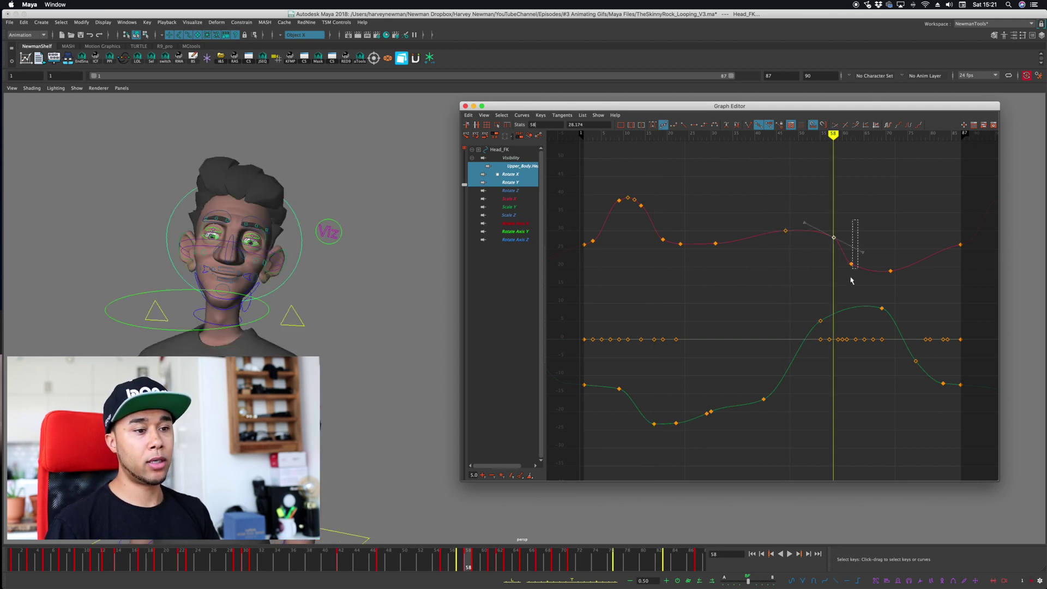
drag(887, 239, 917, 311)
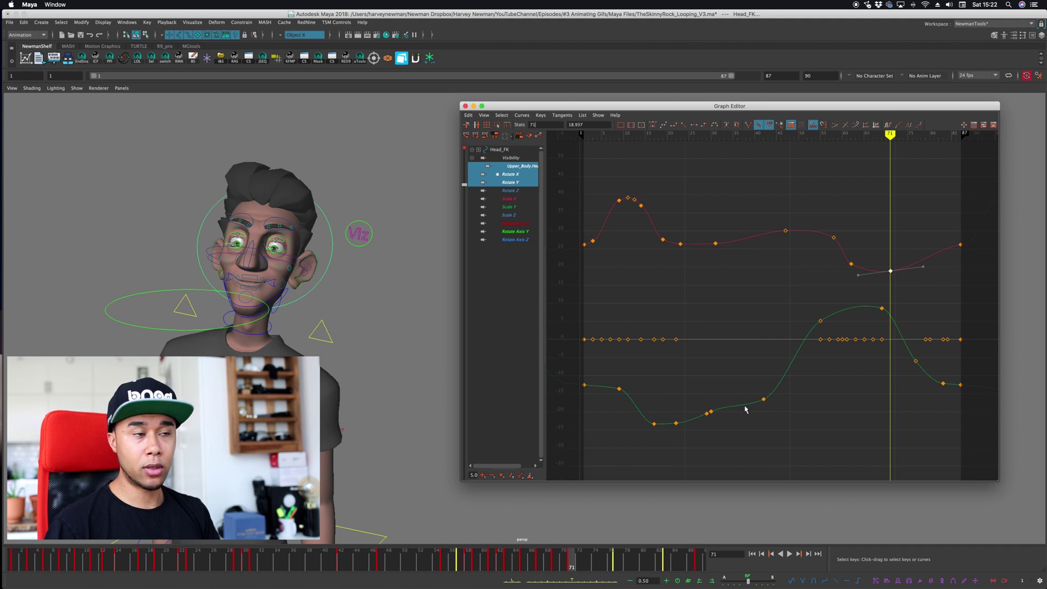
Step: Scrub to frame 31 and jump to frame 58 by selecting Head_FK's Rotate X key there
drag(378, 565, 253, 565)
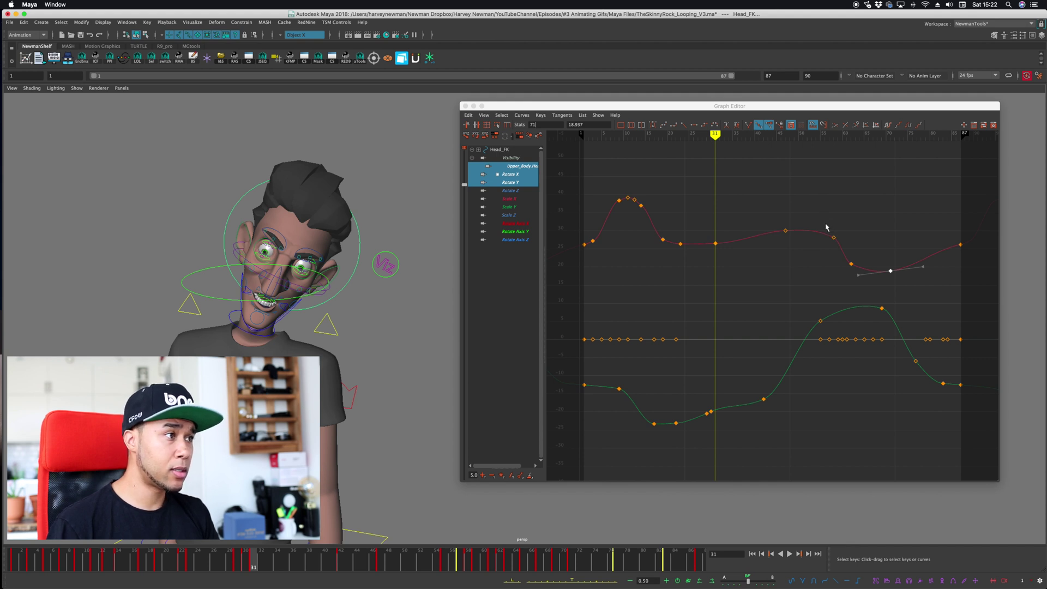
drag(826, 228, 857, 254)
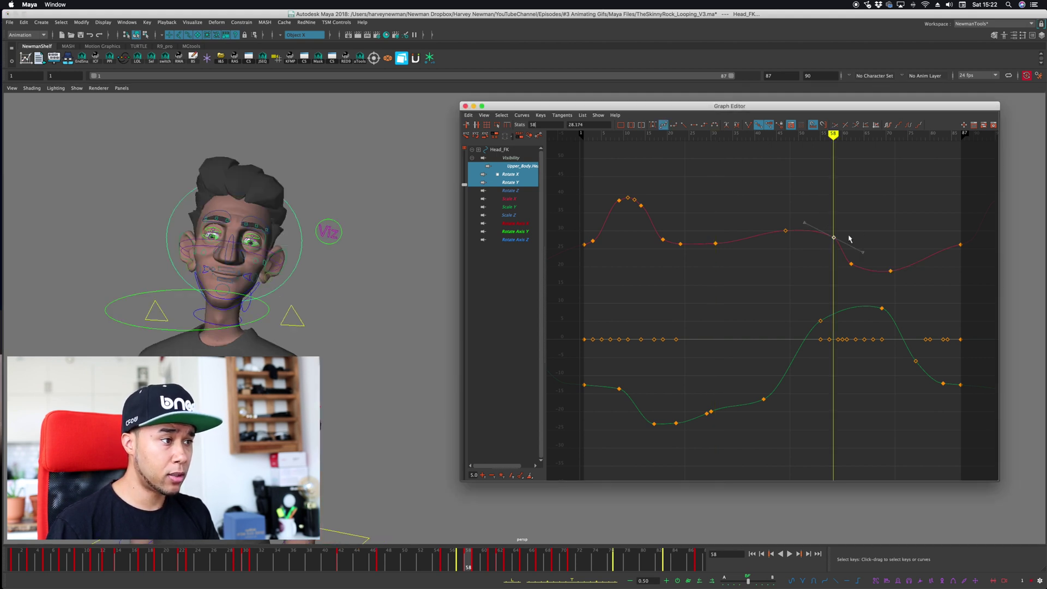
click(859, 251)
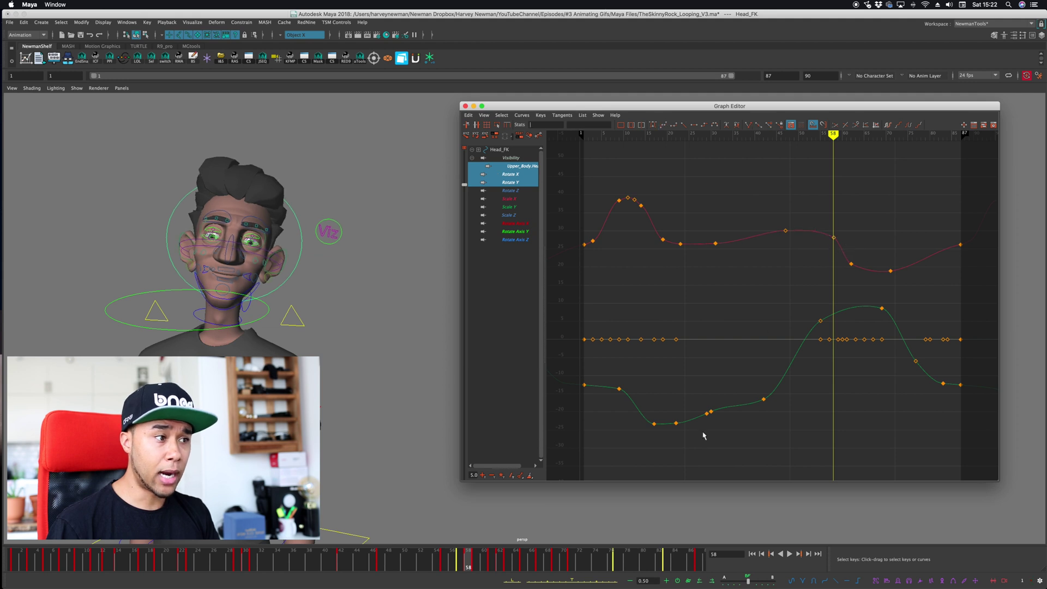
Step: Delete Head_FK's Rotate Y keys at frames 22, 29 and 30
drag(703, 404, 731, 434)
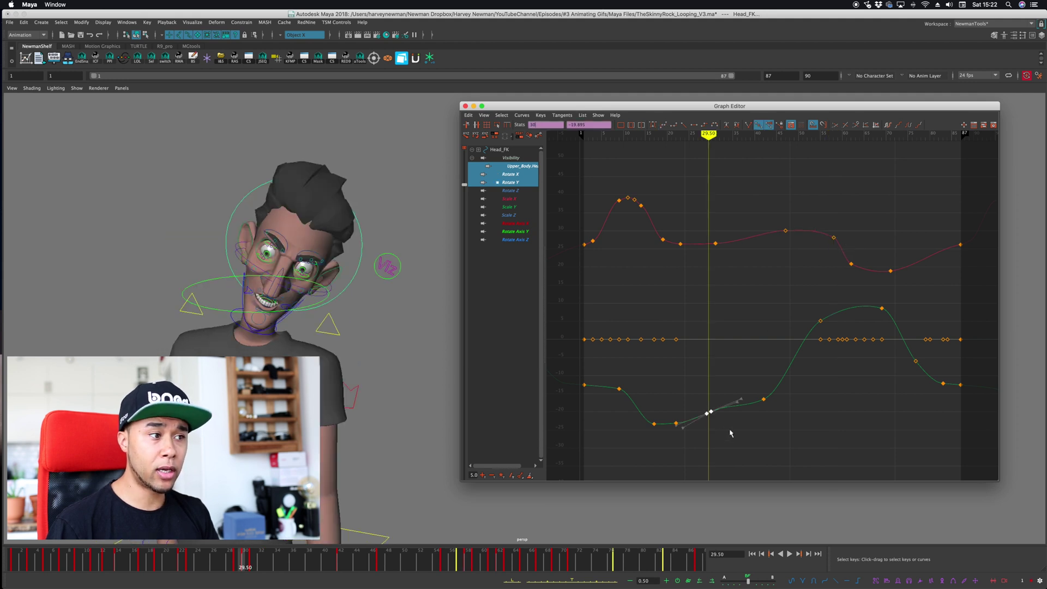
key(Delete)
drag(682, 436, 690, 443)
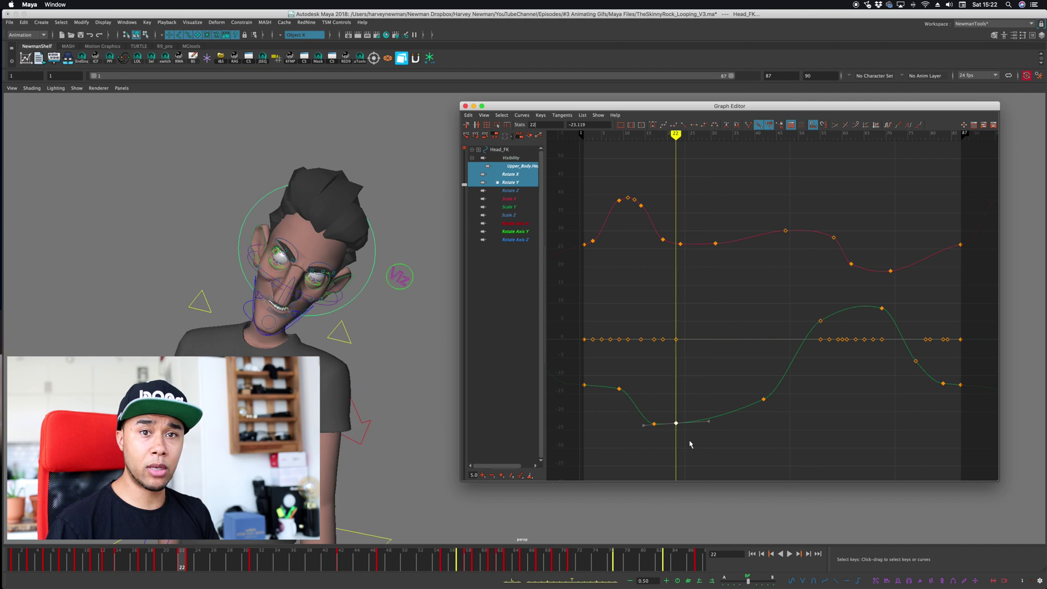
key(Delete)
click(639, 417)
Step: Delete Head_FK's Rotate X keys at frames 19 and 23
drag(658, 235, 666, 250)
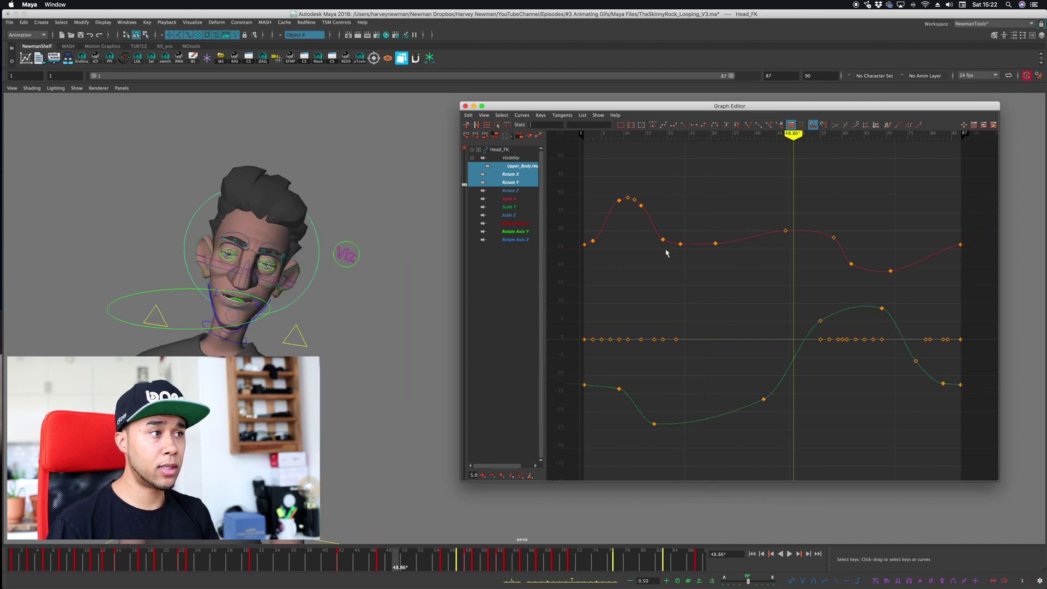
key(Delete)
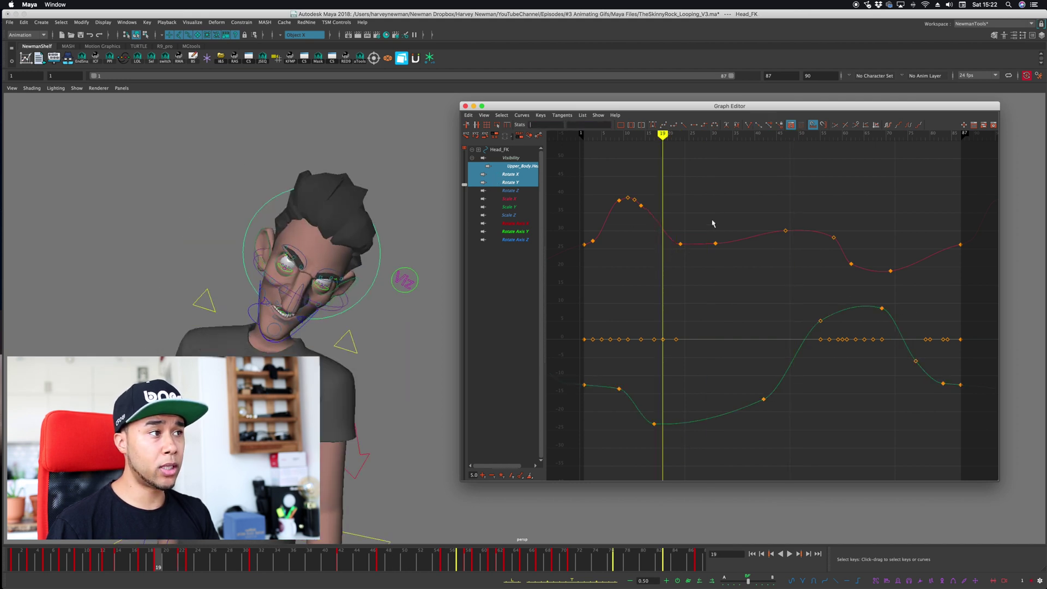
drag(688, 232, 674, 263)
key(Delete)
Step: Lower Head_FK's Rotate X key at frame 31 and raise its key at frame 47
drag(710, 226, 733, 280)
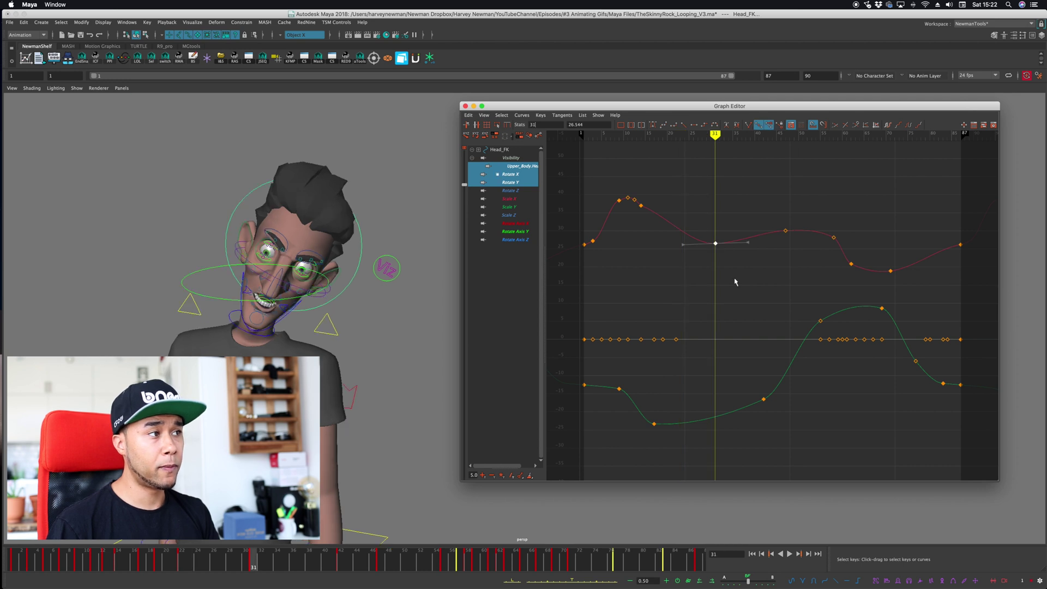
shift+middle_drag(737, 271, 738, 280)
drag(760, 210, 808, 266)
shift+middle_drag(808, 266, 808, 251)
drag(775, 165, 807, 235)
Step: Move Head_FK's Rotate X key at frame 58 to frame 54 and slightly lower the key at frame 62
drag(837, 206, 829, 255)
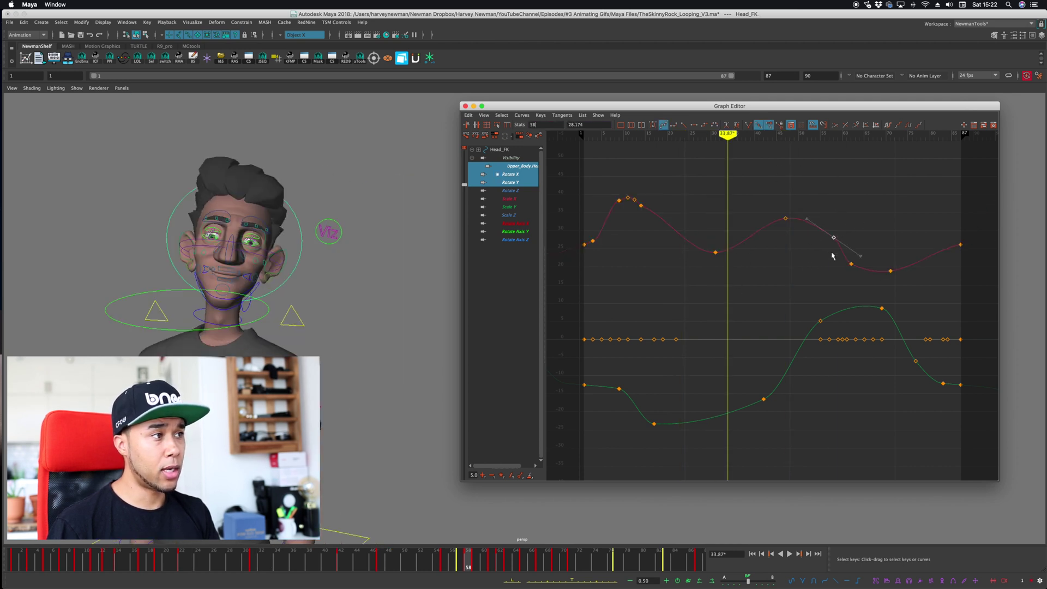
shift+middle_drag(848, 251, 841, 244)
drag(856, 236, 844, 272)
shift+middle_drag(861, 266, 860, 271)
drag(843, 205, 812, 244)
shift+middle_drag(820, 242, 819, 247)
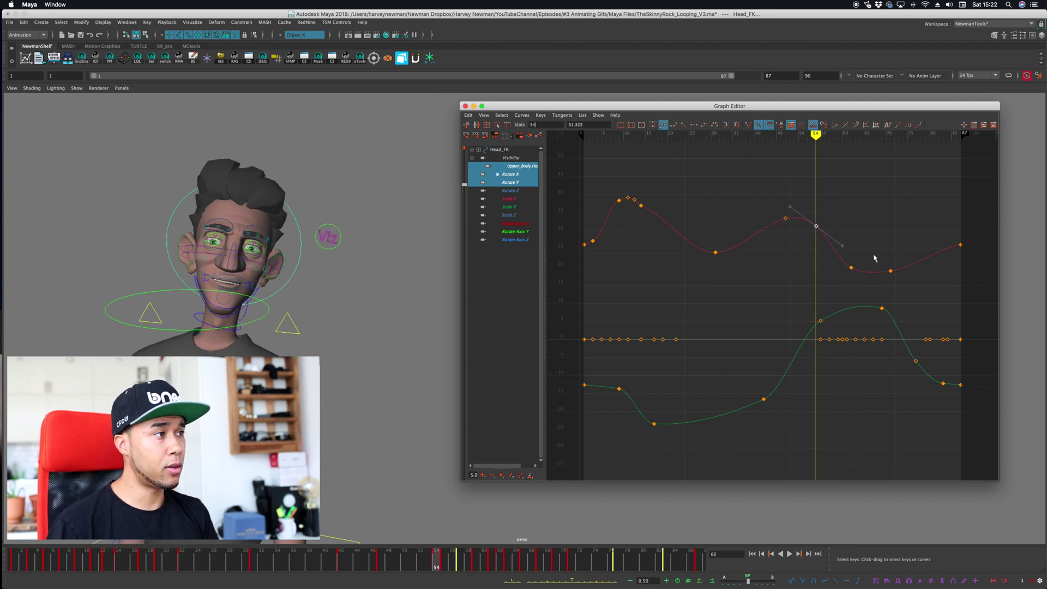
Step: Slightly raise Head_FK's Rotate X key at frame 71 and lower its Rotate Y key at frame 83
click(891, 271)
shift+middle_drag(928, 311, 927, 307)
drag(946, 226, 944, 264)
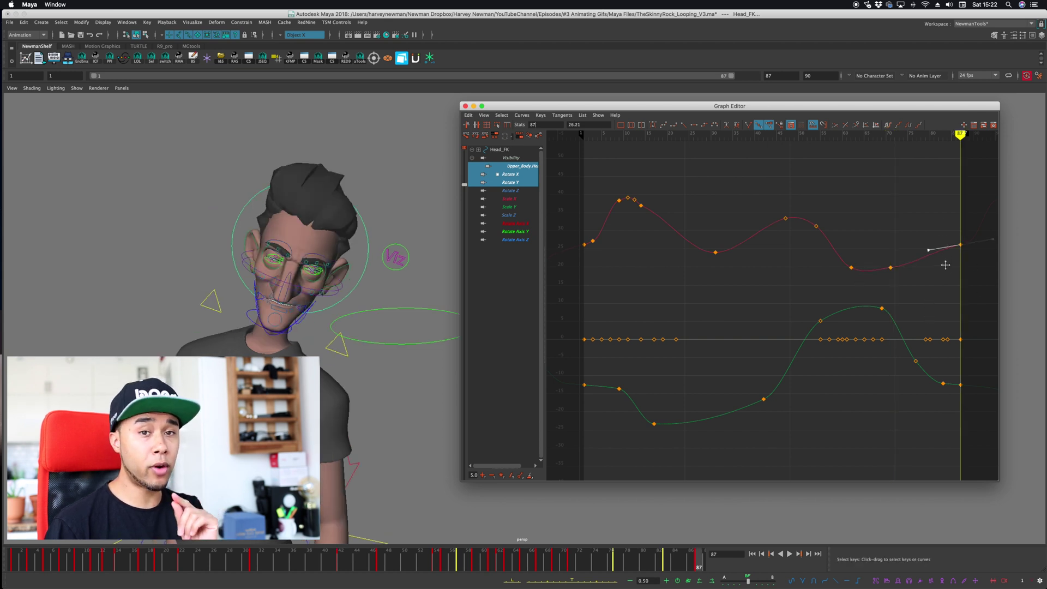
drag(929, 363, 954, 400)
shift+middle_drag(954, 400, 955, 403)
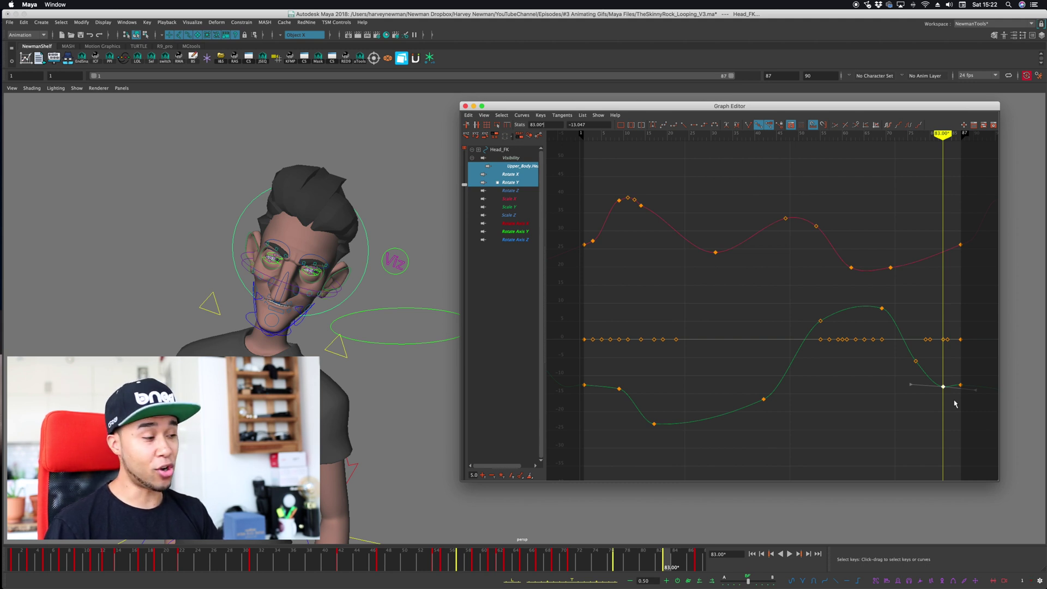
key(ctrl+Up)
key(ctrl+Up)
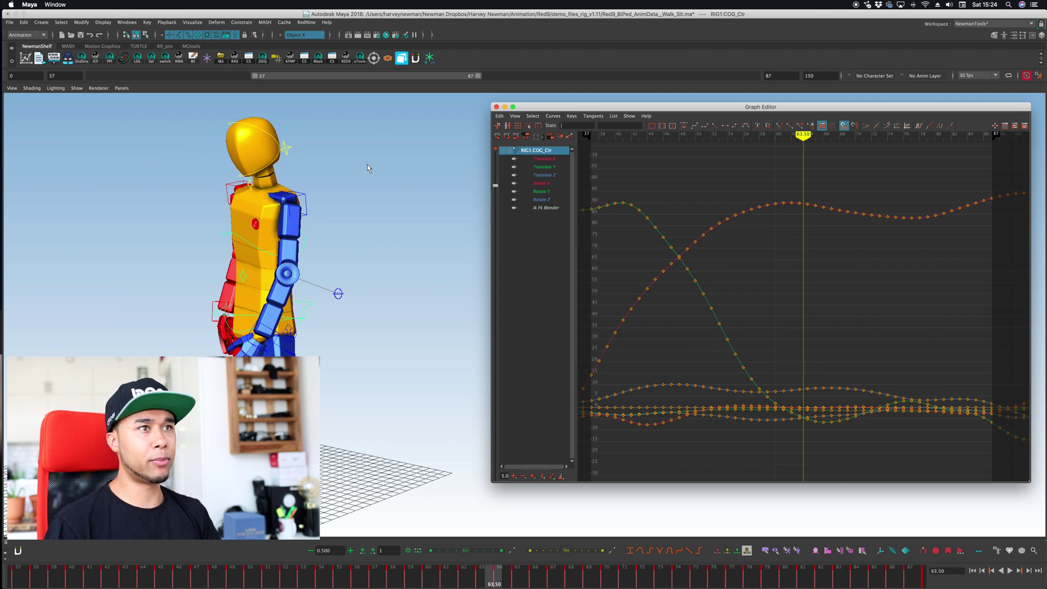
Step: Open Red9's Interactive Curve Filter and place it beside the Graph Editor
click(306, 22)
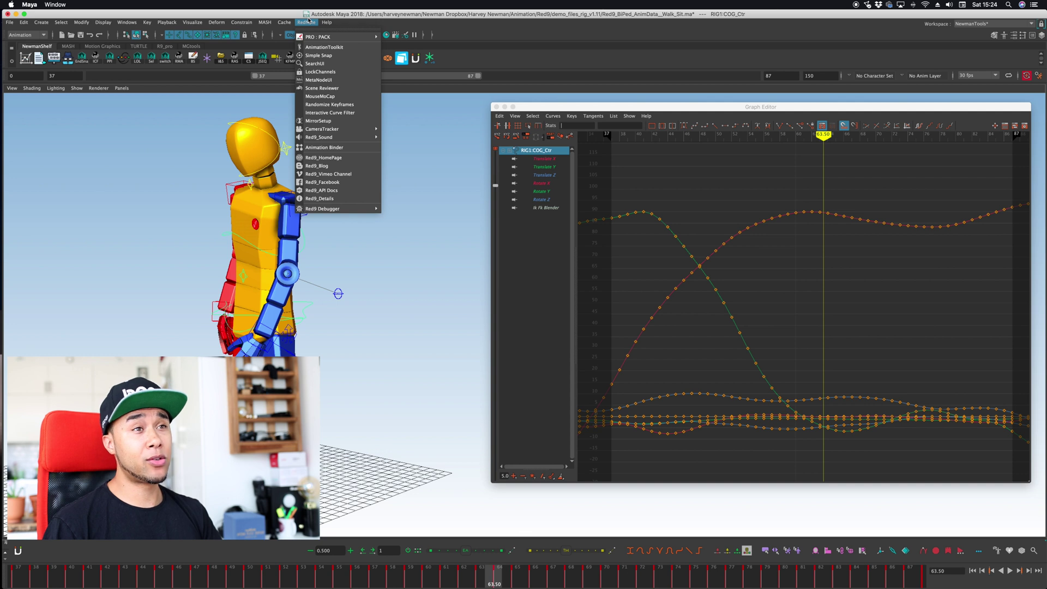
click(318, 113)
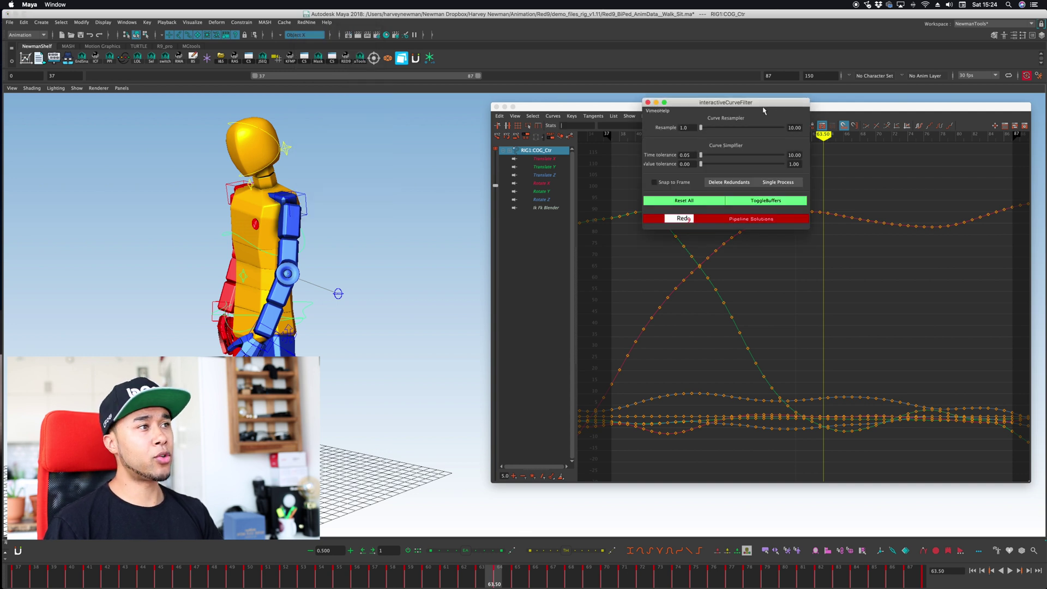
drag(755, 111, 444, 111)
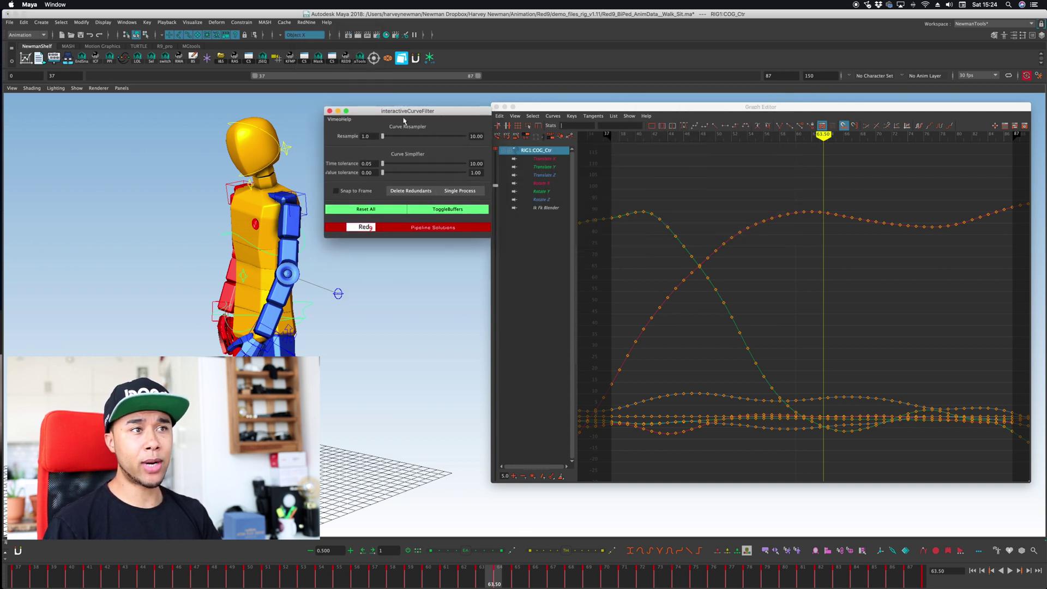
click(306, 22)
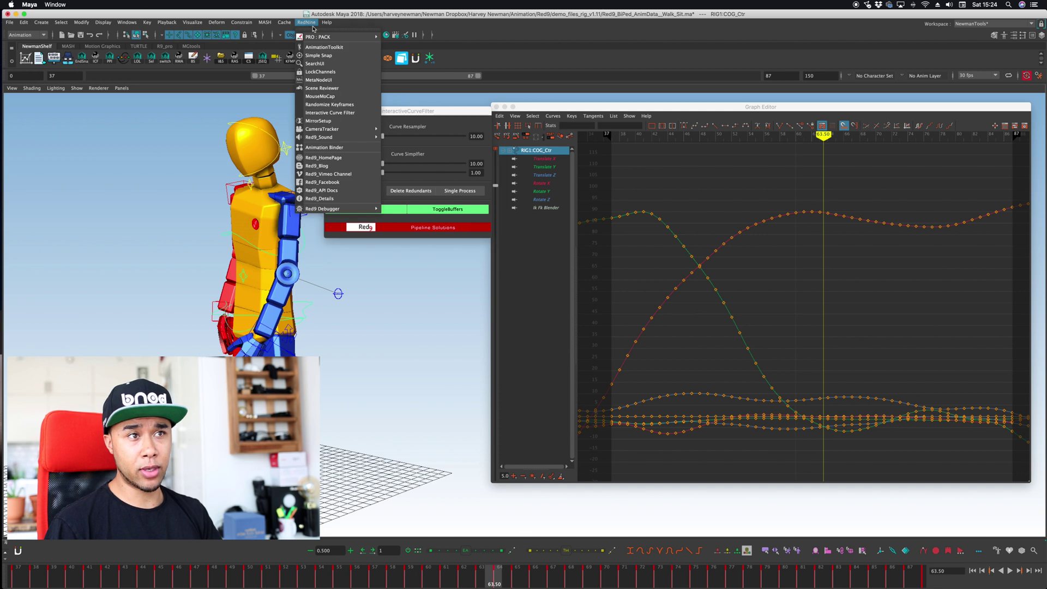
click(329, 113)
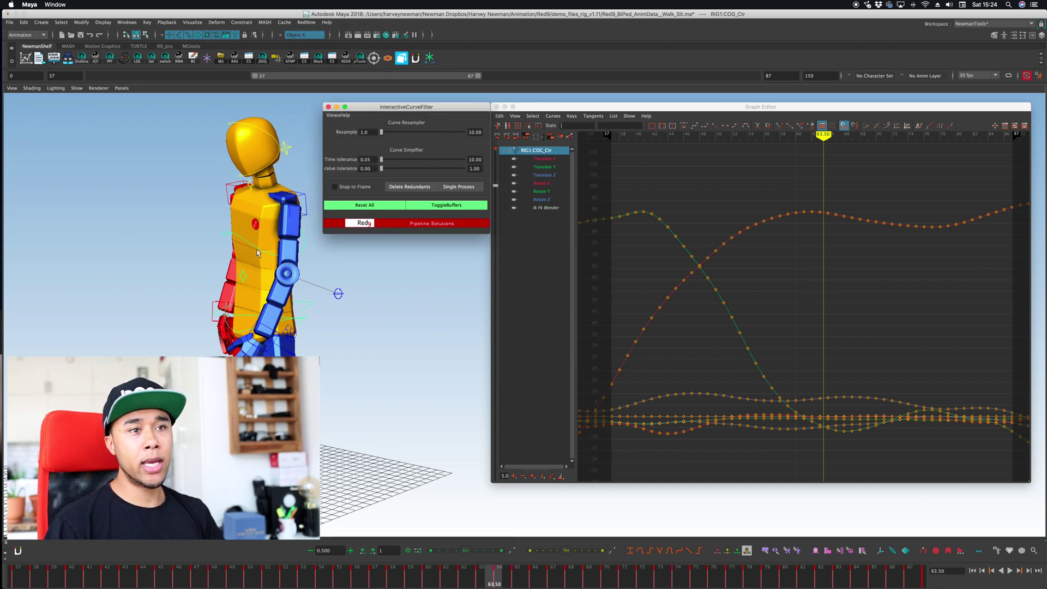
Step: Select the robot rig's Chest_Ctr, orbit to its front, then scrub and play back its walk animation
click(306, 259)
alt+drag(295, 274, 344, 272)
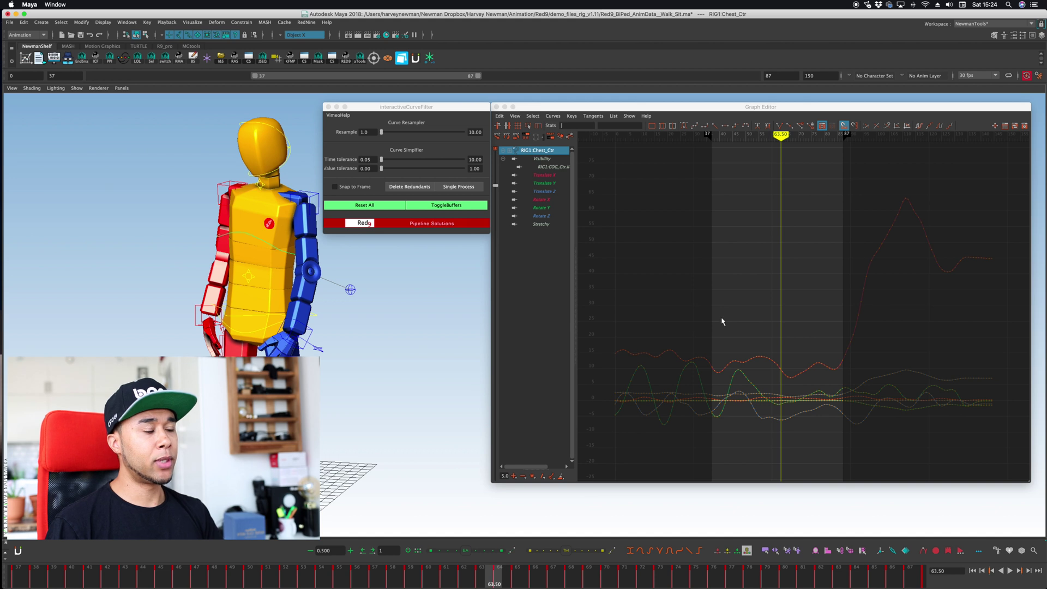
drag(25, 578, 131, 560)
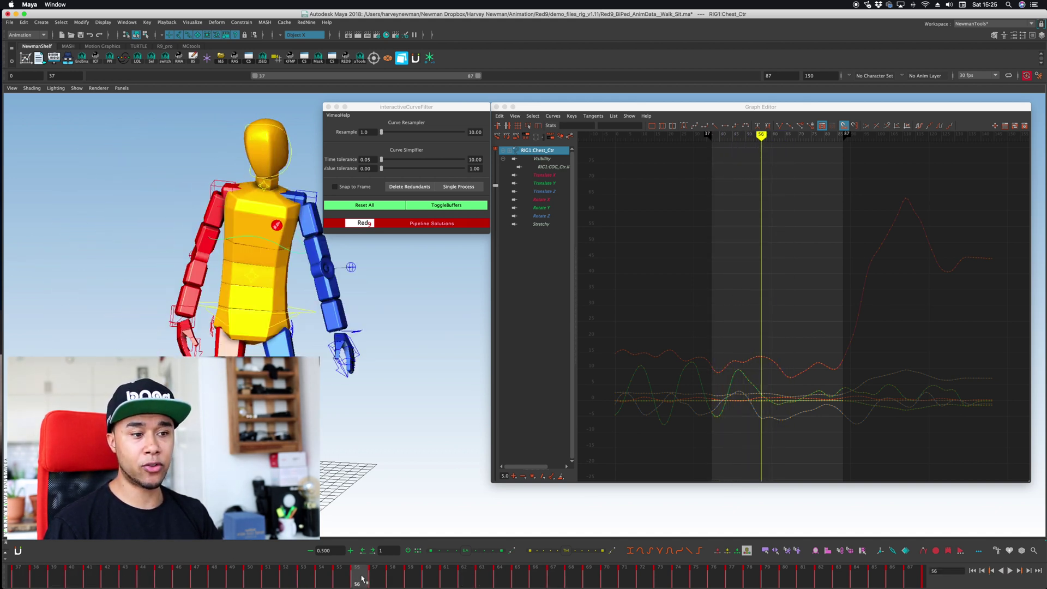
key(alt+v)
Step: Isolate Chest_Ctr's Translate X, Y and Z curves in the Graph Editor and frame their dense keys
drag(551, 175, 551, 191)
drag(726, 298, 820, 427)
key(f)
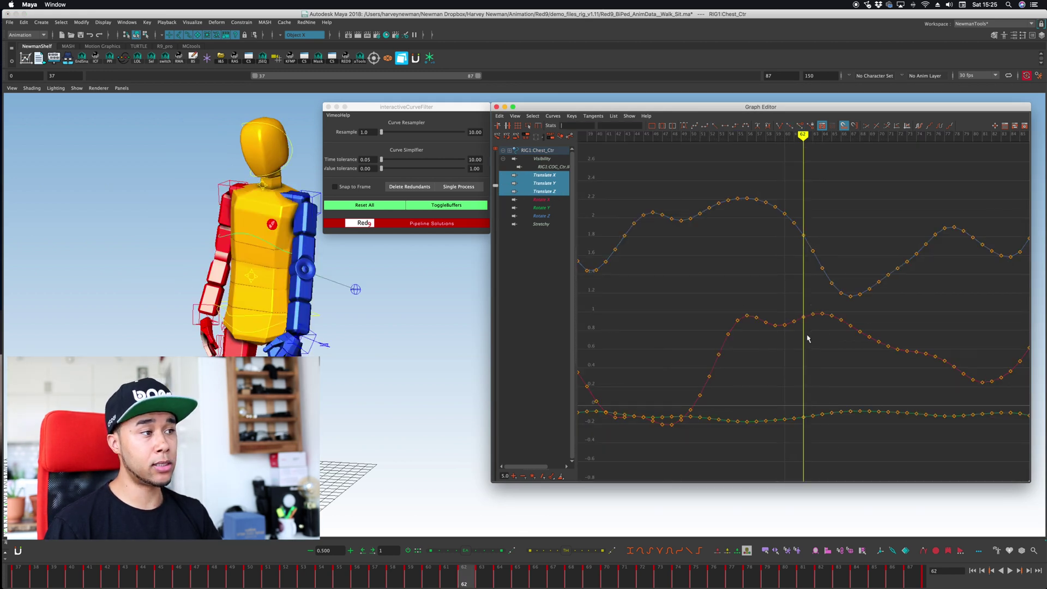
Step: Try thinning Chest_Ctr's dense curves by hand, deleting groups of Translate X and Translate Z keys
drag(696, 302, 731, 386)
key(Delete)
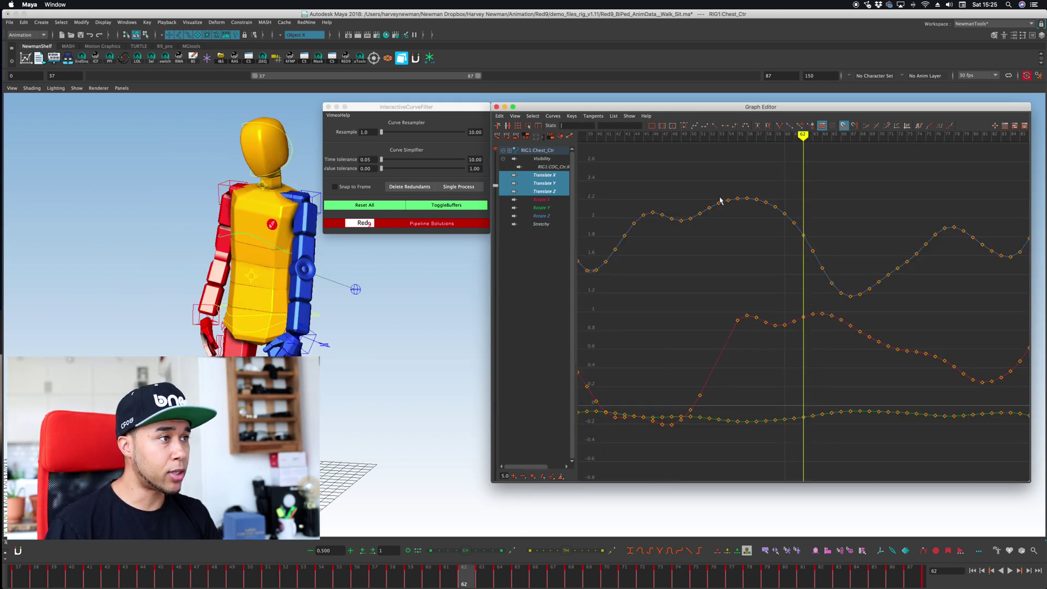
drag(701, 186, 708, 226)
key(Delete)
key(Delete)
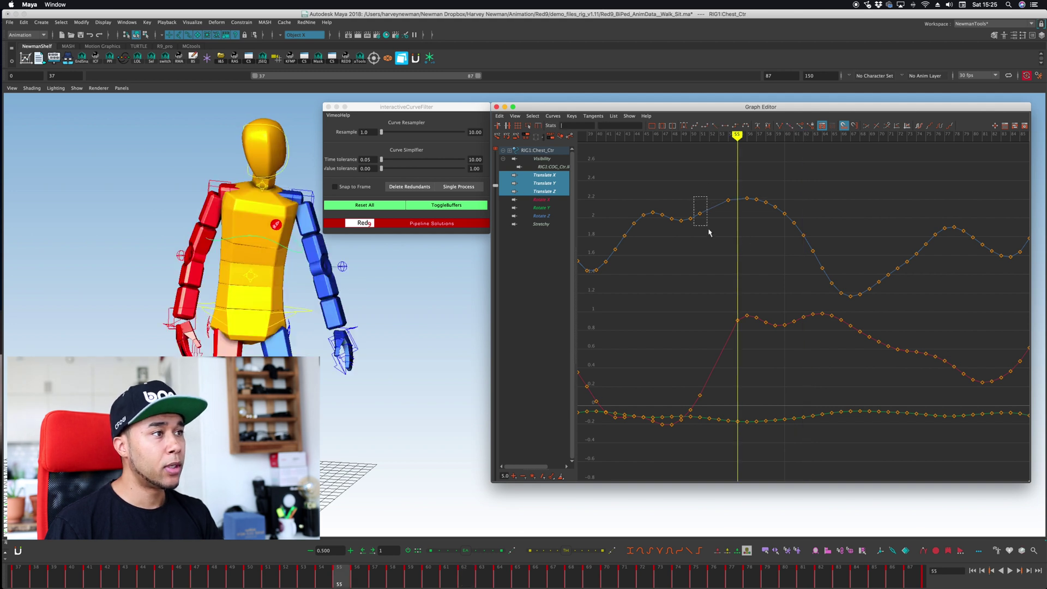
key(Delete)
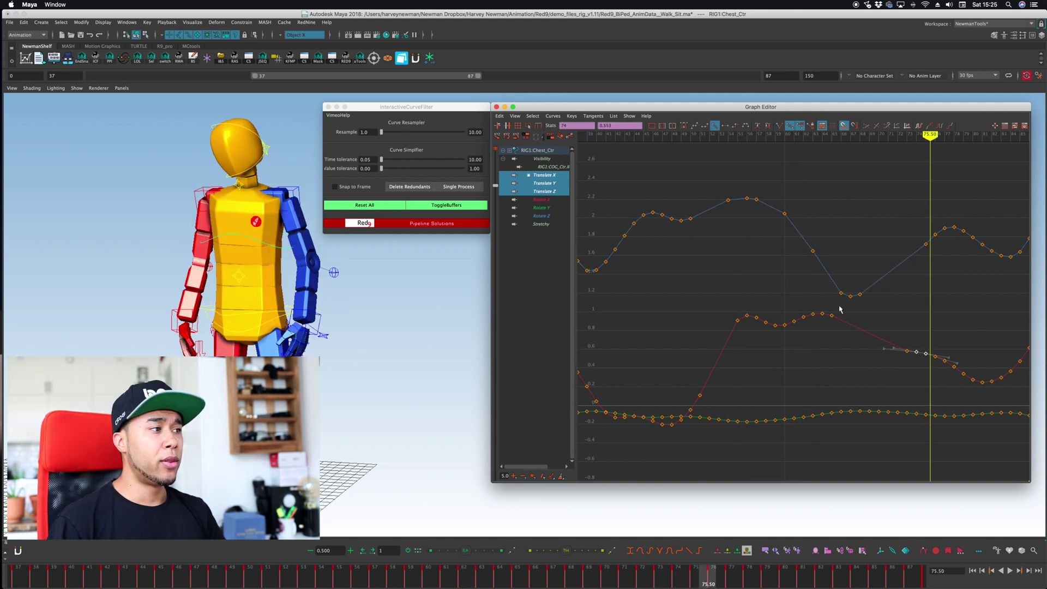
Step: Undo all the manual key deletions on Chest_Ctr's Translate X and Translate Z curves
key(super+z)
key(super+z)
key(super+z)
key(super+z)
key(super+z)
key(super+z)
key(super+z)
key(super+z)
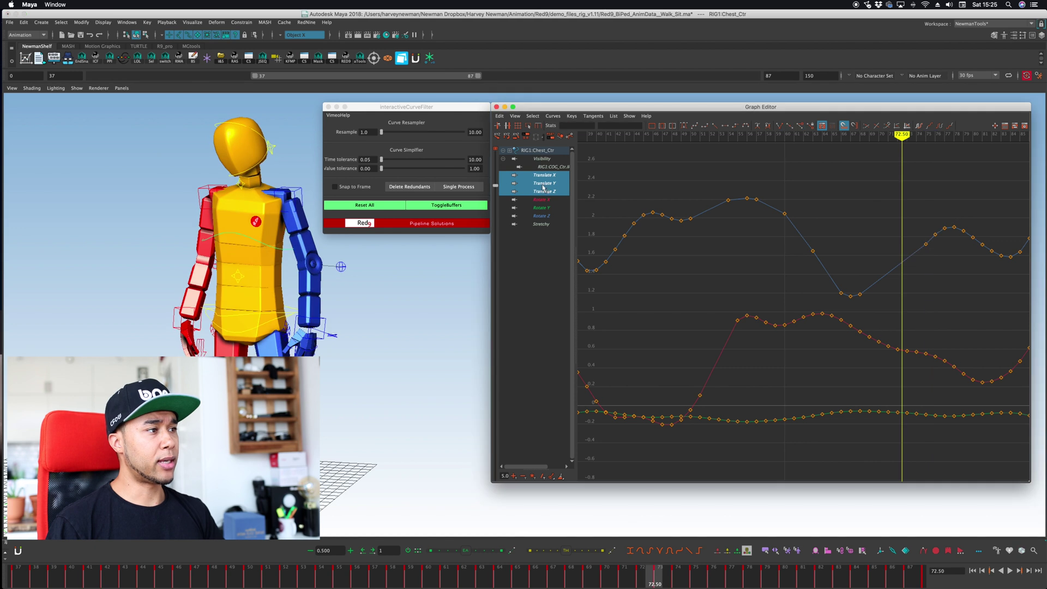
key(super+z)
key(super+z)
key(super+z)
key(super+z)
key(super+z)
key(super+z)
key(super+z)
key(super+z)
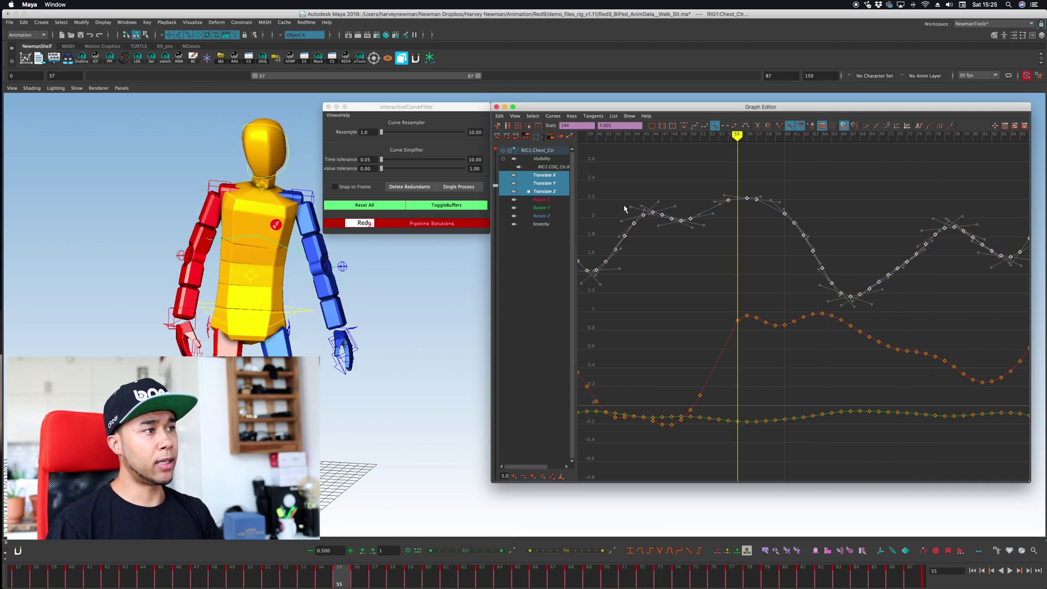
key(ctrl+z)
key(ctrl+z)
key(ctrl+z)
key(ctrl+z)
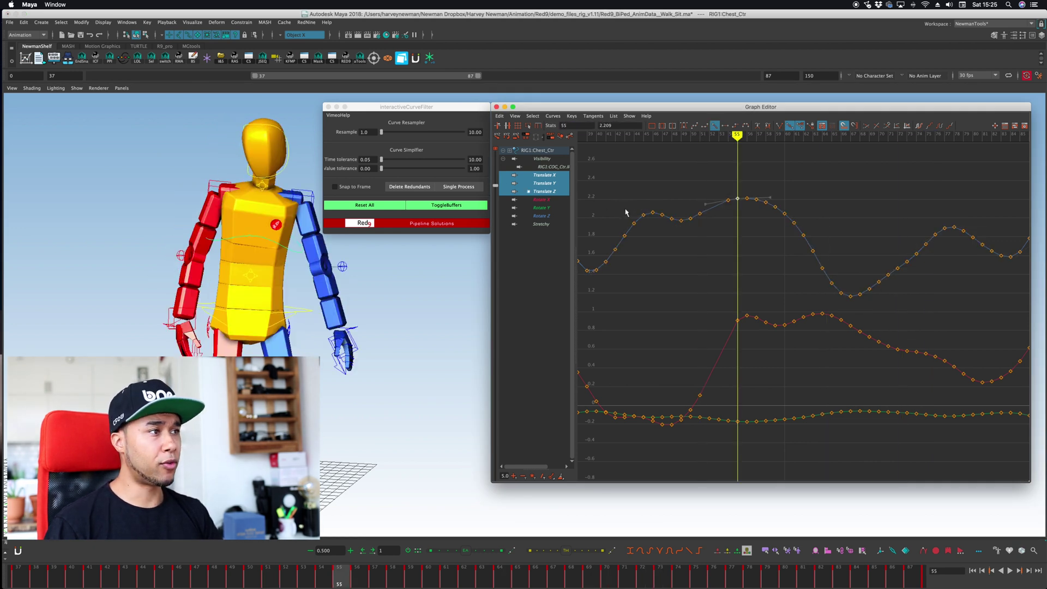
key(ctrl+z)
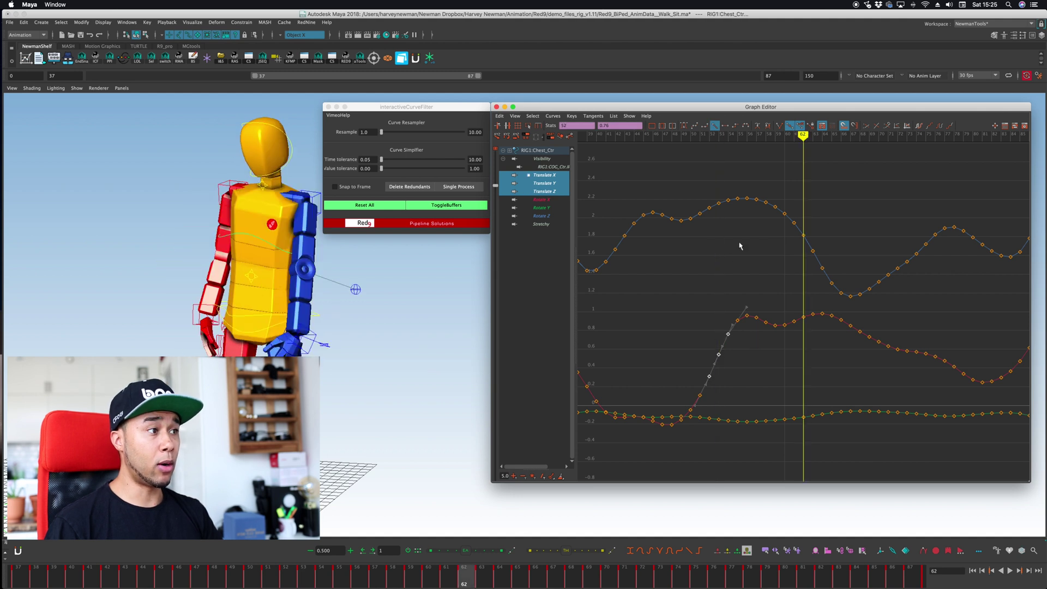
Step: Try rotating the robot's chest control in the viewport, then undo the rotation
scroll(740, 247, down, 7)
click(770, 223)
scroll(679, 247, up, 5)
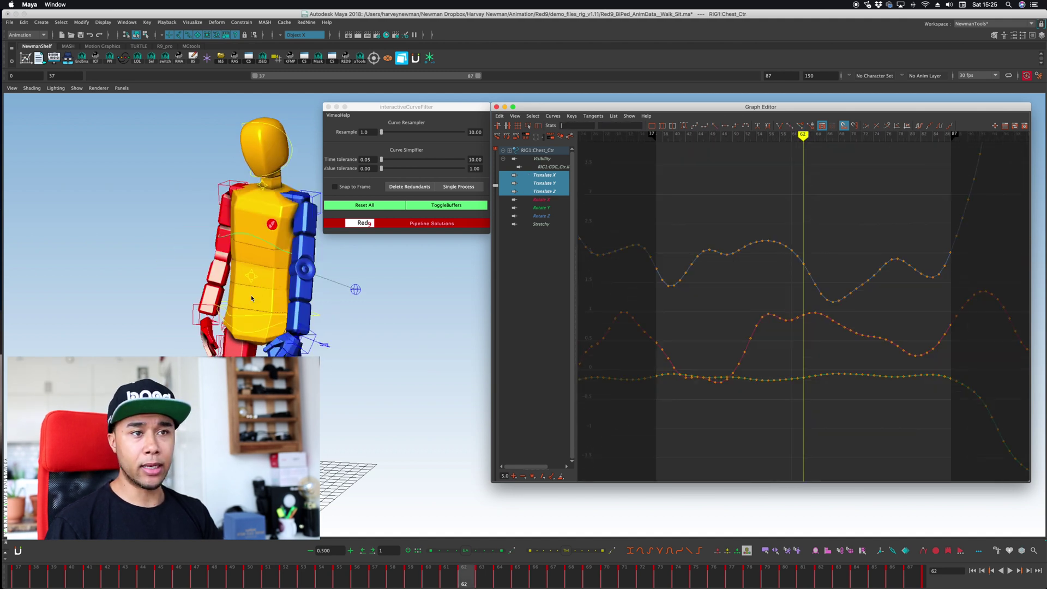
click(239, 236)
key(e)
mouse_move(306, 225)
mouse_down()
mouse_move(303, 215)
mouse_move(306, 240)
mouse_up()
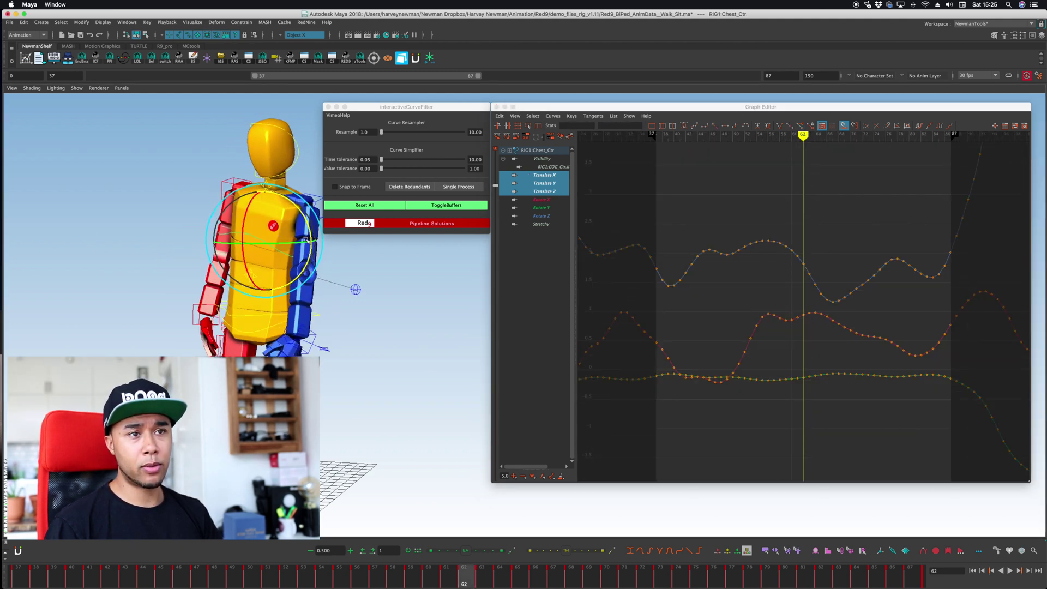
key(ctrl+z)
Step: Scrub the timeline back to frame 37 and play back the walk animation
drag(81, 579, 0, 547)
key(alt+v)
key(alt+shift+v)
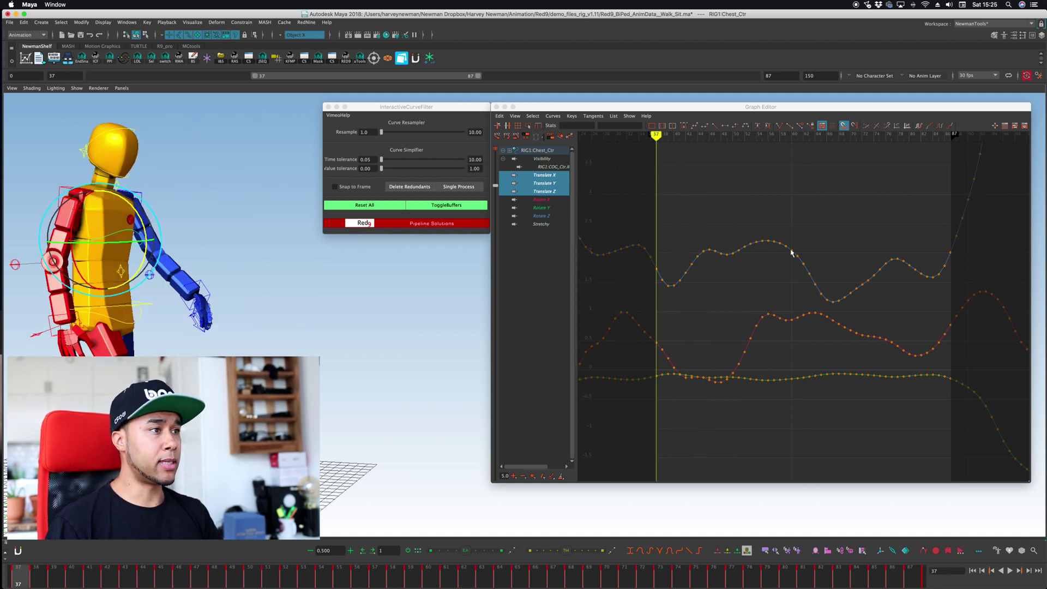
Step: Resample Chest_Ctr's Translate X, Y and Z keys across the playback range with Snap to Frame enabled and Resample set to 4
drag(659, 193, 922, 480)
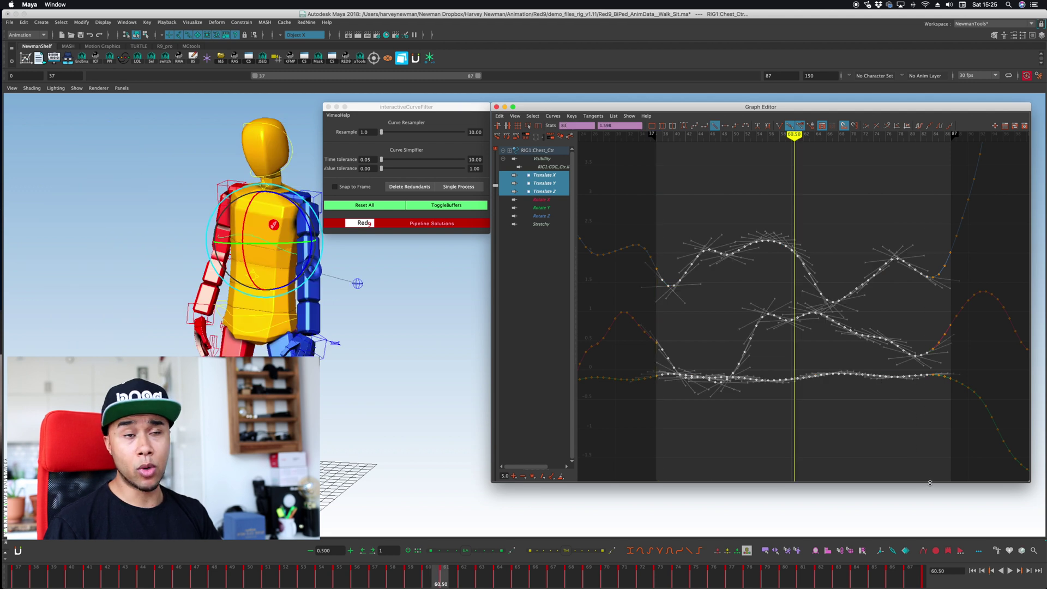
click(335, 187)
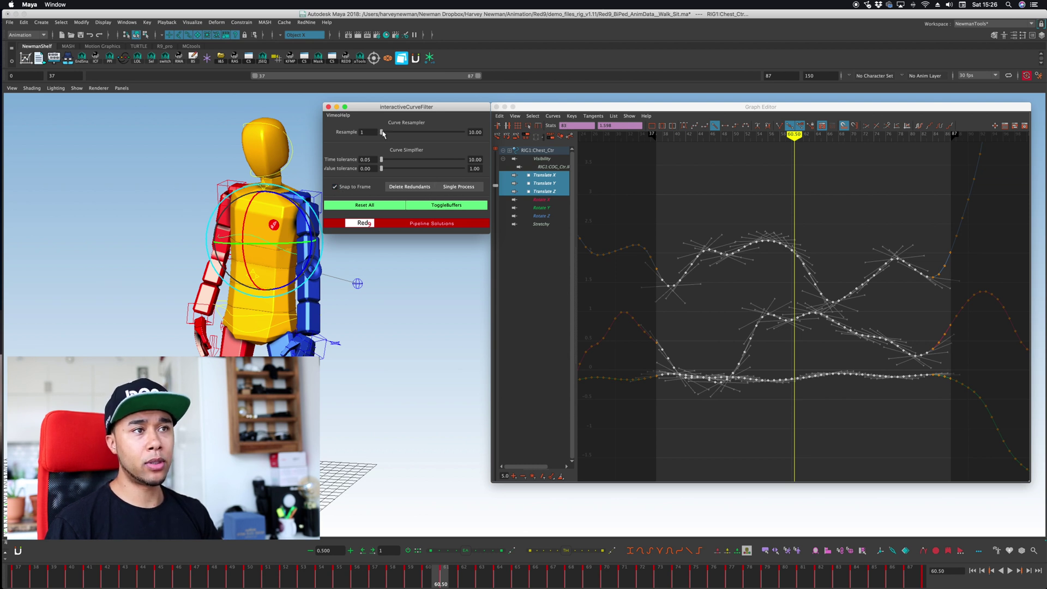
mouse_move(382, 133)
mouse_down()
mouse_move(472, 141)
mouse_move(368, 139)
mouse_up()
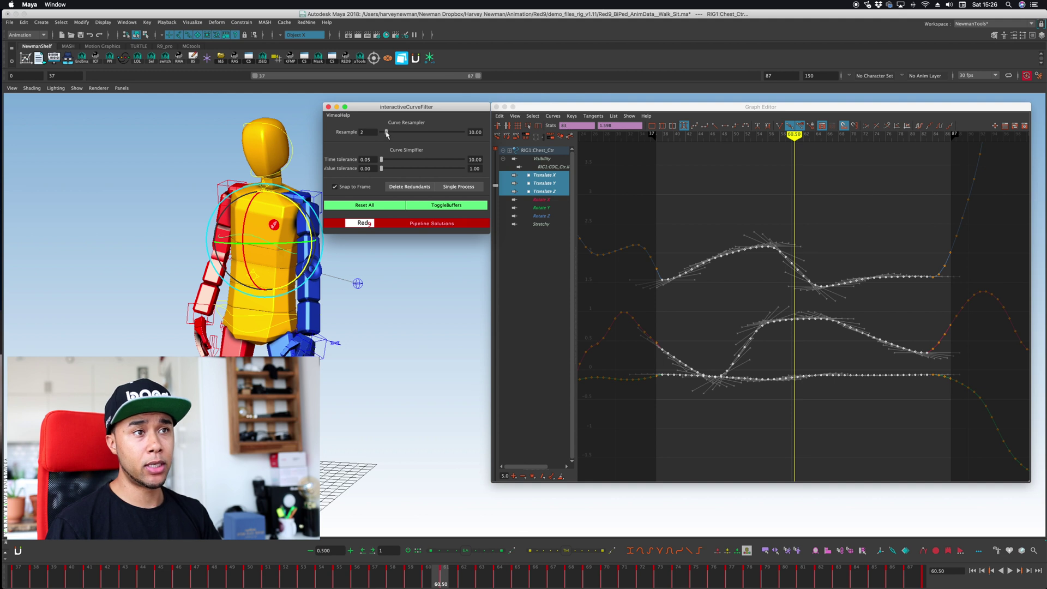
drag(387, 134, 406, 136)
click(731, 272)
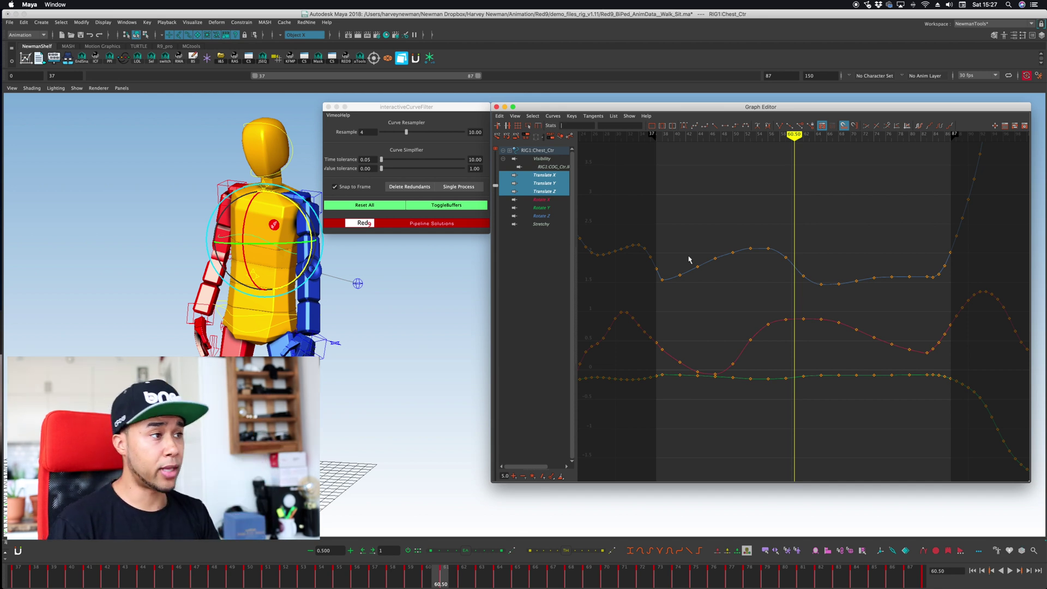
Step: Try lowering the Translate Z key at frame 44 and deleting its neighbouring keys at frames 41 and 47
alt+right_drag(690, 301, 817, 333)
drag(818, 333, 806, 336)
click(709, 234)
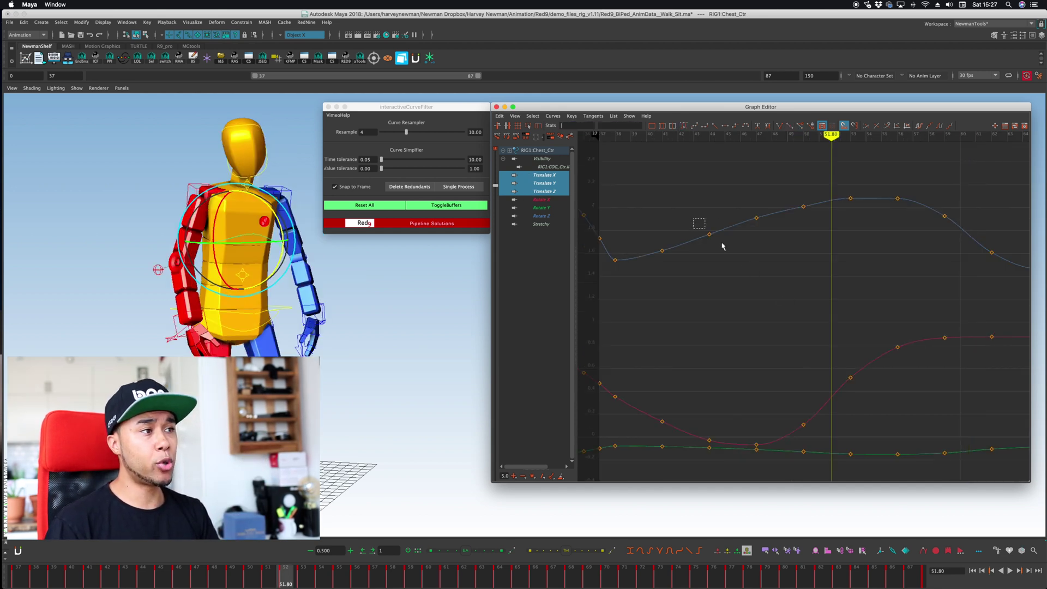
drag(722, 245, 728, 259)
shift+middle_drag(726, 259, 727, 264)
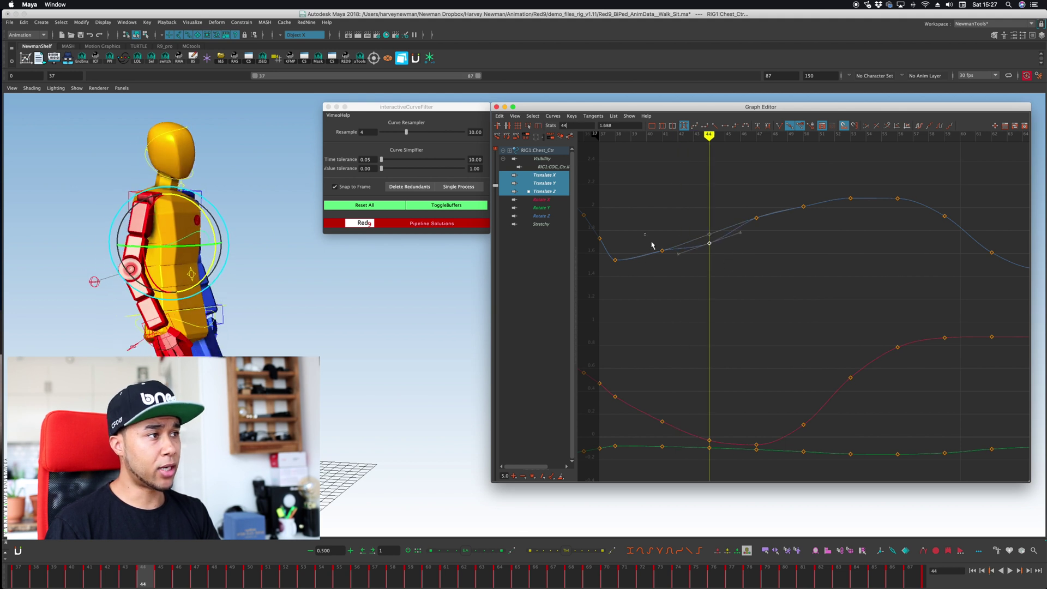
drag(651, 243, 674, 264)
key(Delete)
drag(747, 175, 769, 233)
key(Delete)
Step: Step through Translate Z's remaining keys between frames 38 and 50 and try adjusting the tangent handle at frame 38
drag(787, 183, 822, 235)
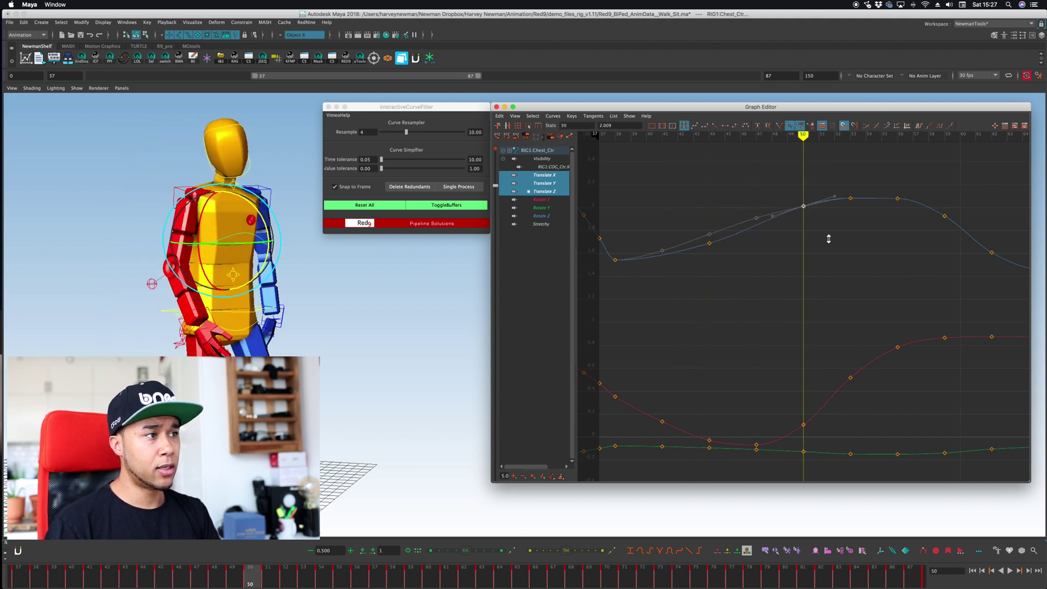
key(comma)
key(comma)
key(comma)
key(comma)
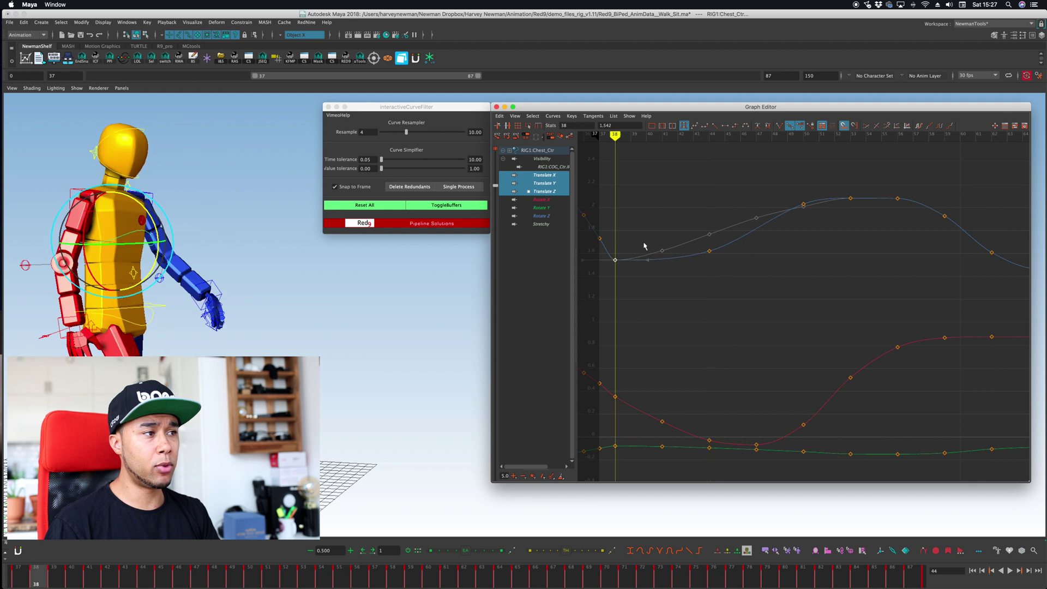
drag(647, 260, 654, 283)
key(alt+period)
key(alt+period)
key(alt+period)
key(alt+period)
click(874, 235)
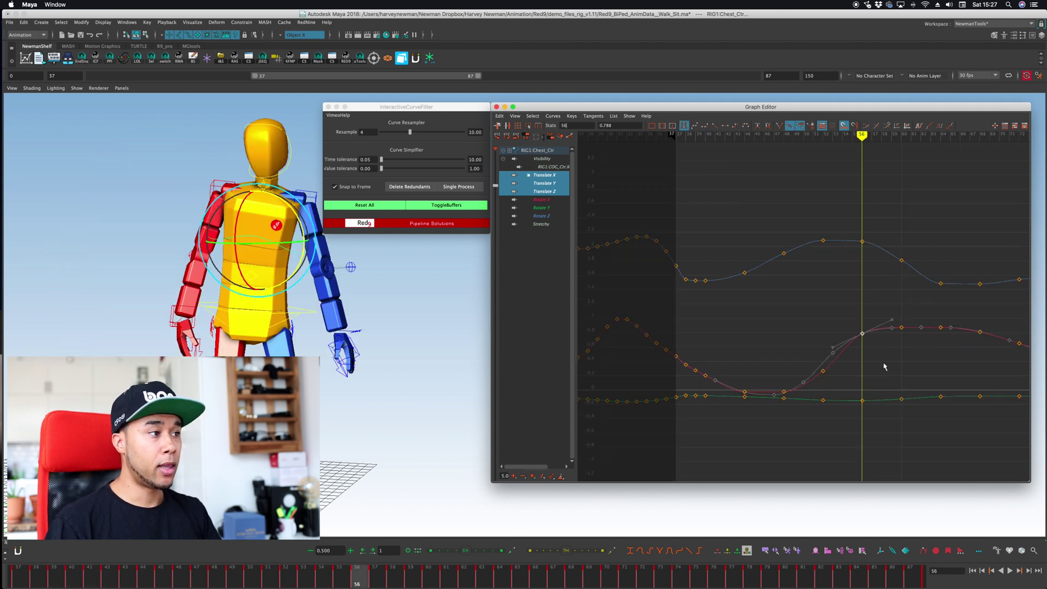
Step: Lower the Translate X keys at frames 56 and 52 against the buffer curve, bringing frame 52 to about 0.22
middle_drag(884, 367, 881, 370)
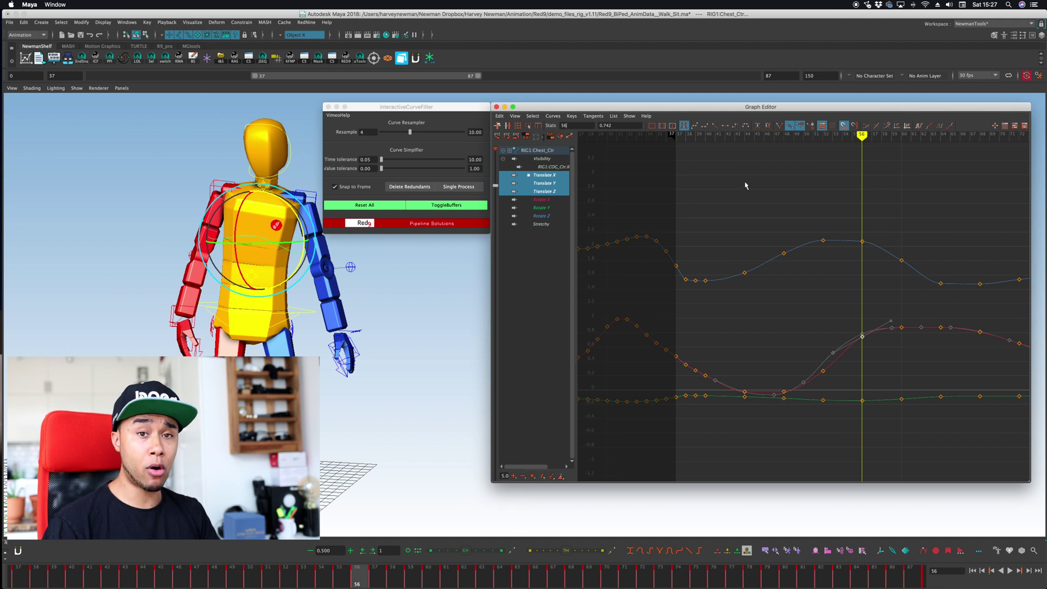
click(514, 116)
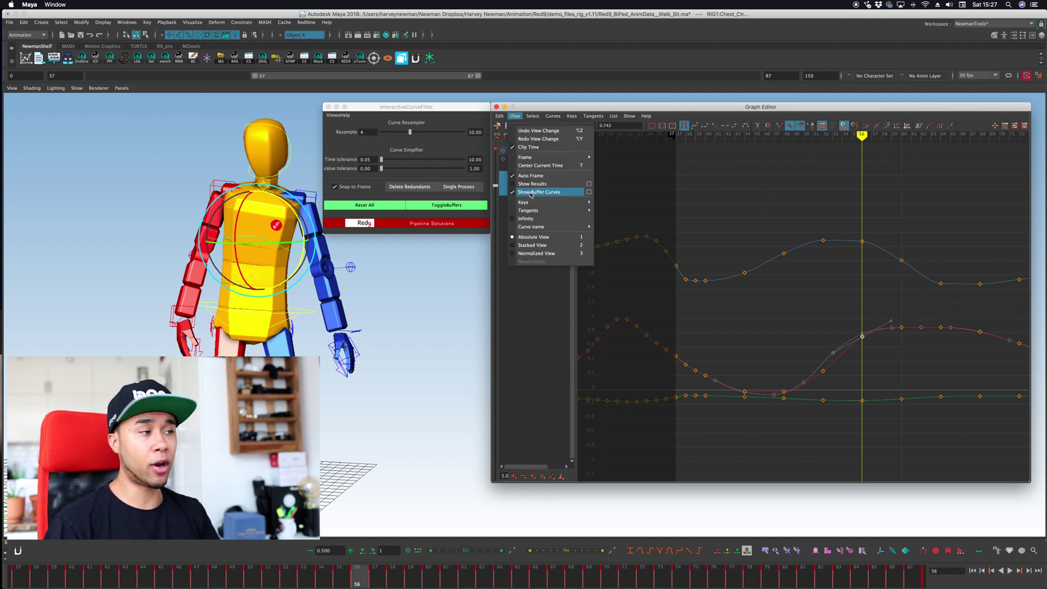
click(856, 361)
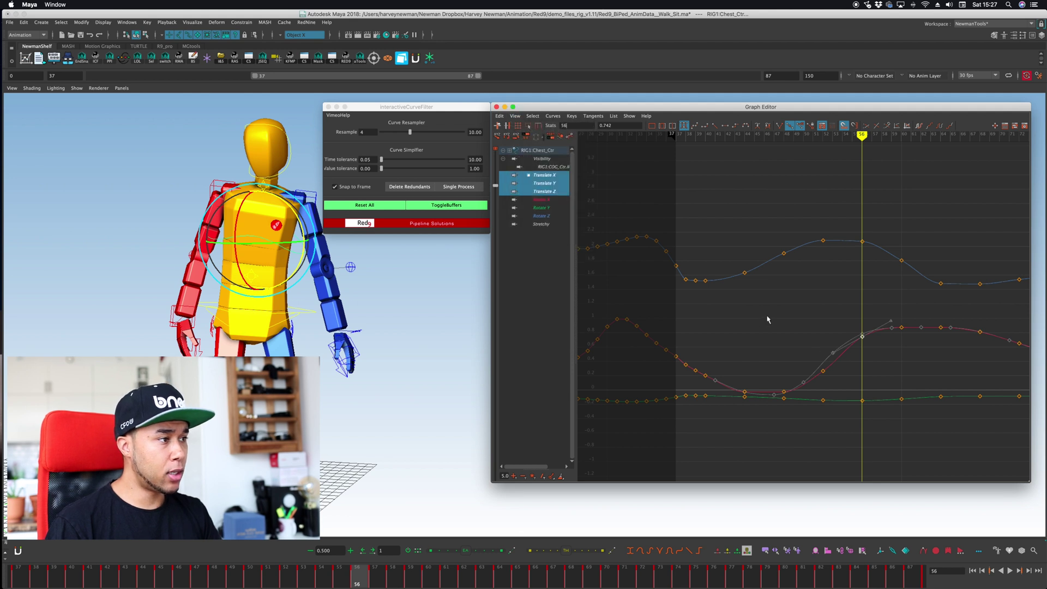
alt+right_drag(767, 319, 946, 366)
alt+middle_drag(945, 365, 842, 315)
middle_drag(842, 316, 842, 321)
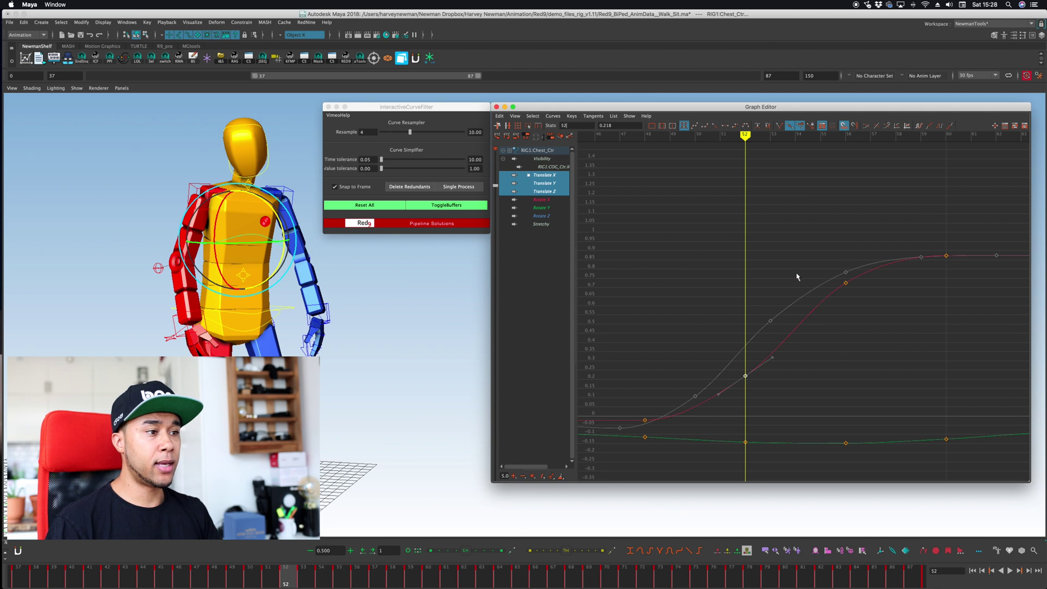
Step: Examine the Translate Z keys around frames 44 to 56 against their buffer curve, and review the Show Buffer Curves setting
scroll(606, 428, down, 3)
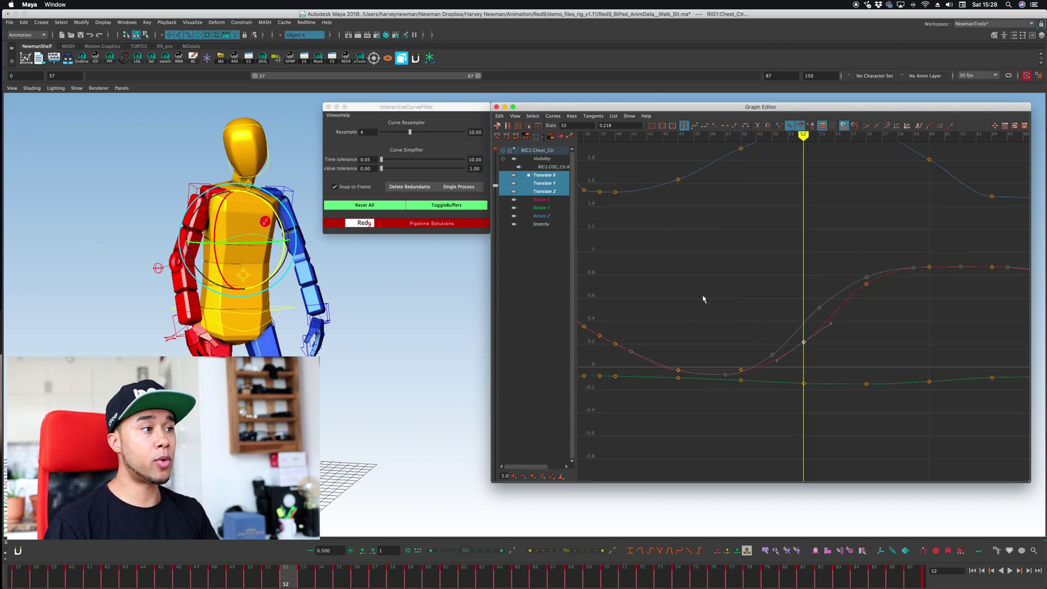
scroll(759, 304, down, 3)
alt+middle_drag(767, 289, 774, 308)
drag(755, 190, 796, 237)
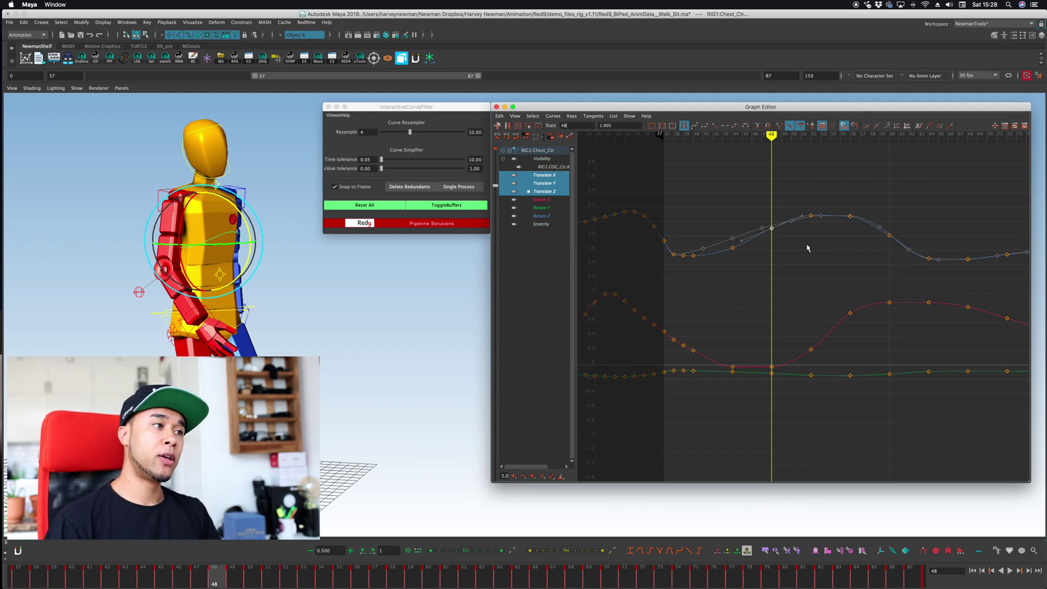
click(763, 280)
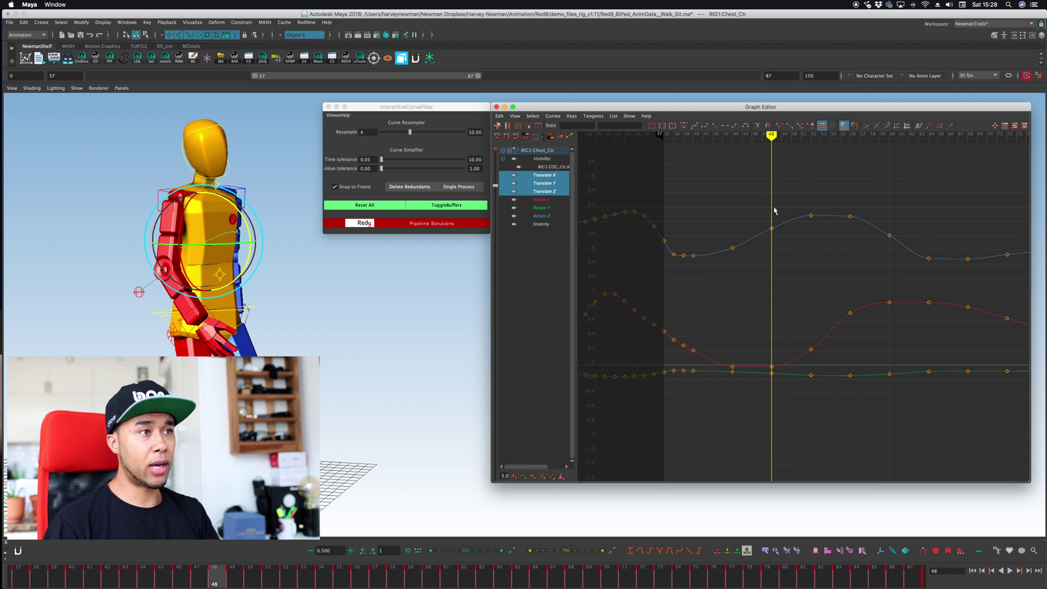
click(521, 118)
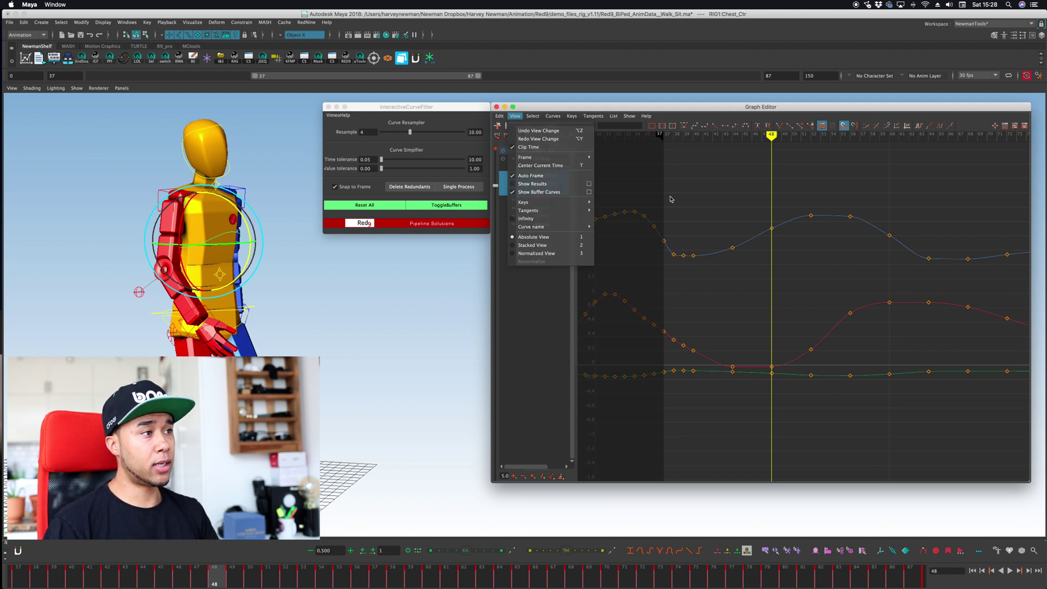
drag(725, 201, 869, 291)
drag(869, 288, 870, 290)
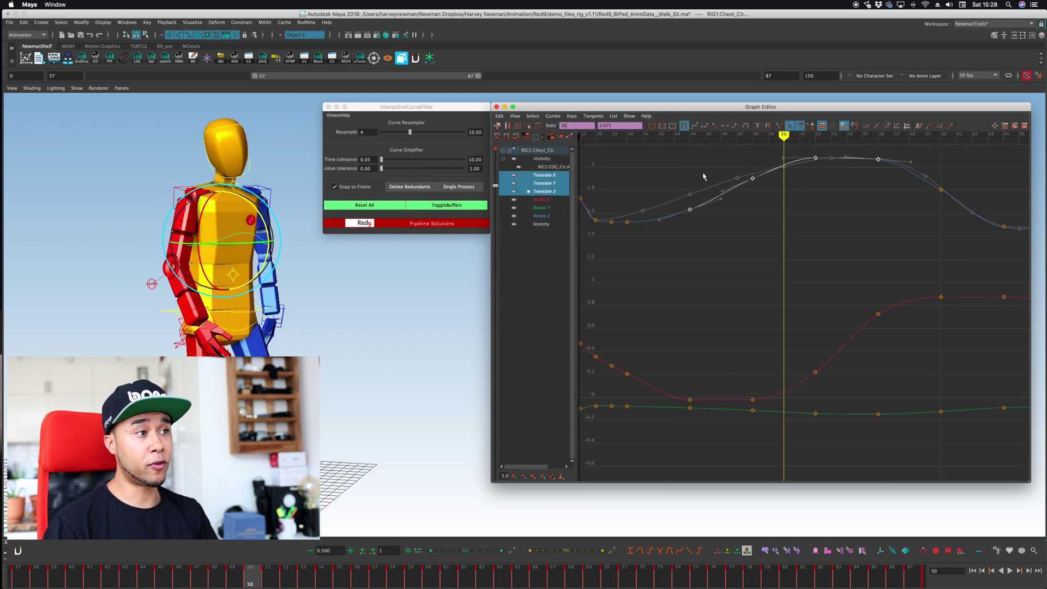
click(703, 176)
scroll(705, 179, down, 5)
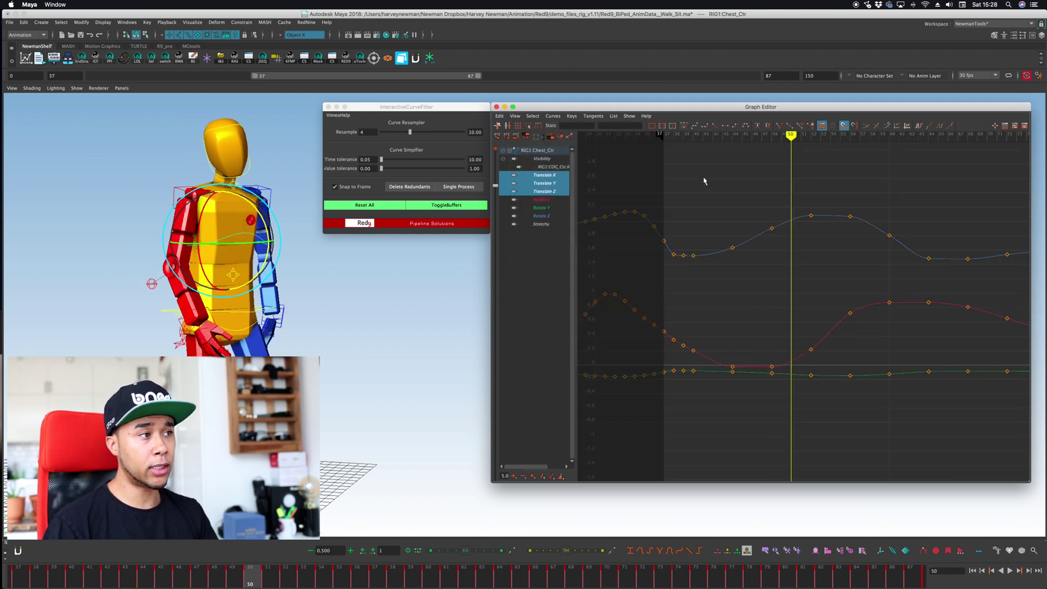
Step: Select Translate Z's keys and swap the curve with its buffer curve back and forth to compare both versions
drag(683, 176, 849, 312)
click(686, 188)
drag(656, 179, 886, 279)
click(733, 228)
key(z)
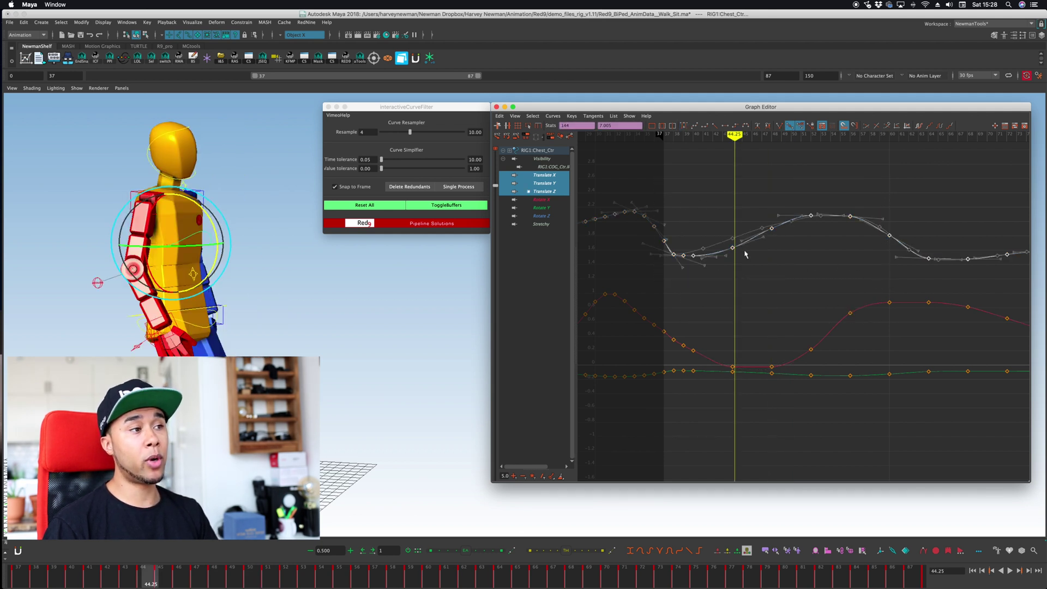
key(z)
drag(665, 188, 952, 294)
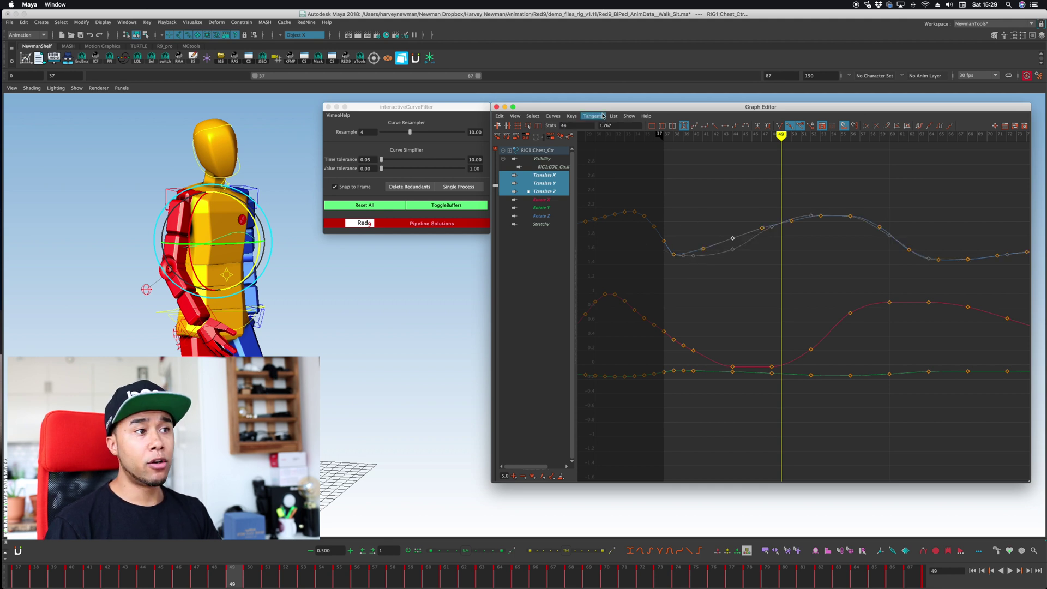
click(552, 116)
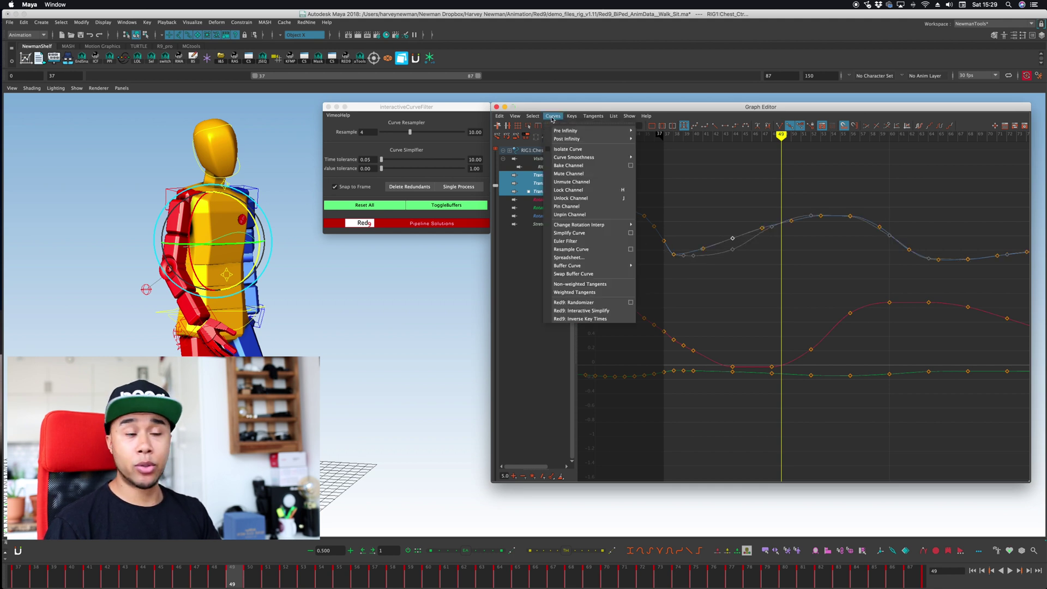
click(571, 276)
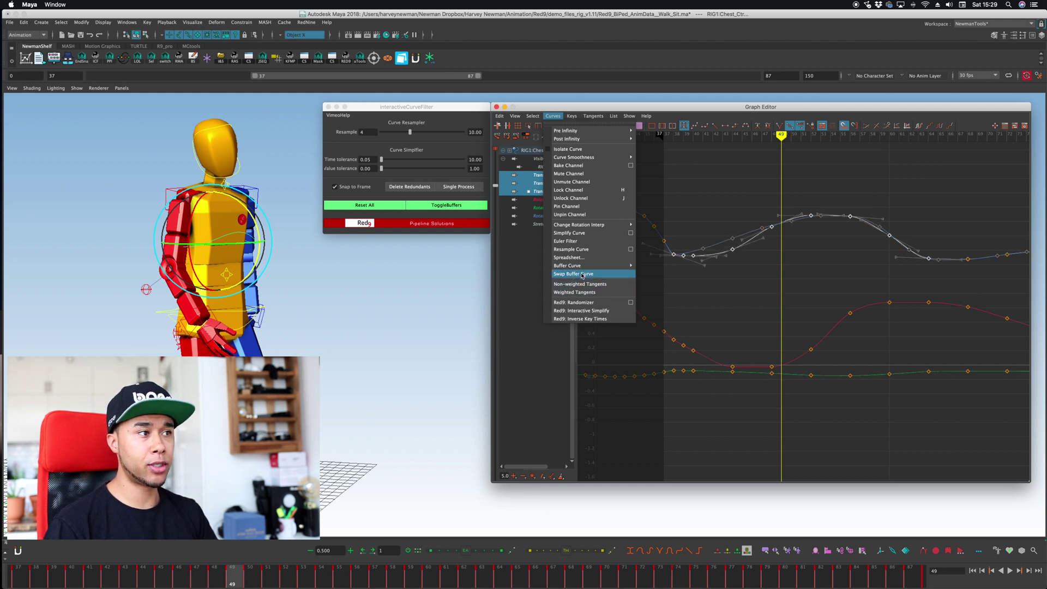
click(582, 274)
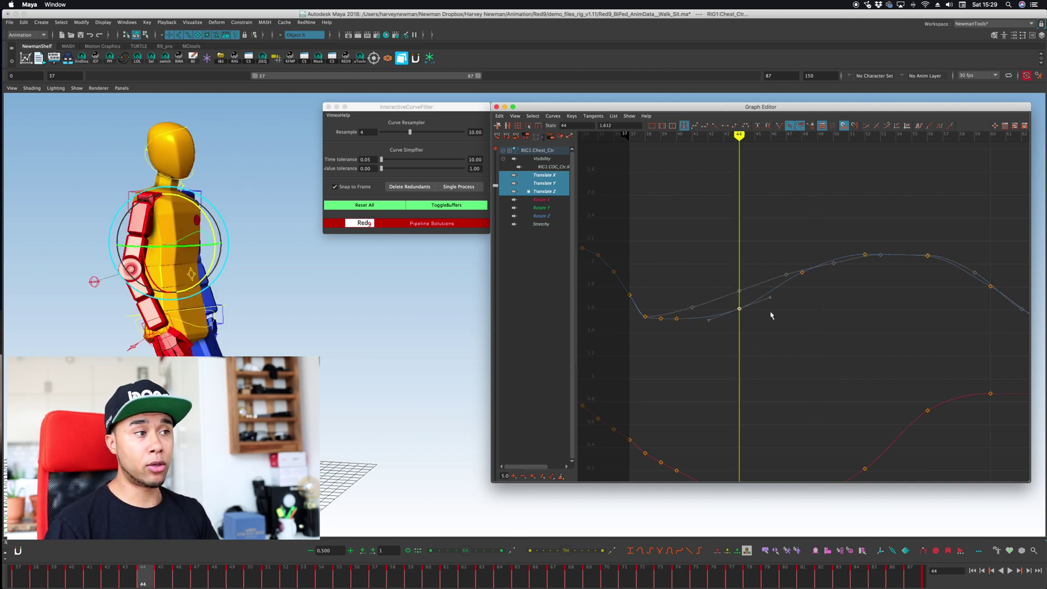
Step: Delete the Translate Z key at frame 39 and lower the keys at frame 40 to about 1.3 and frame 44 to about 1.49
drag(664, 251, 680, 300)
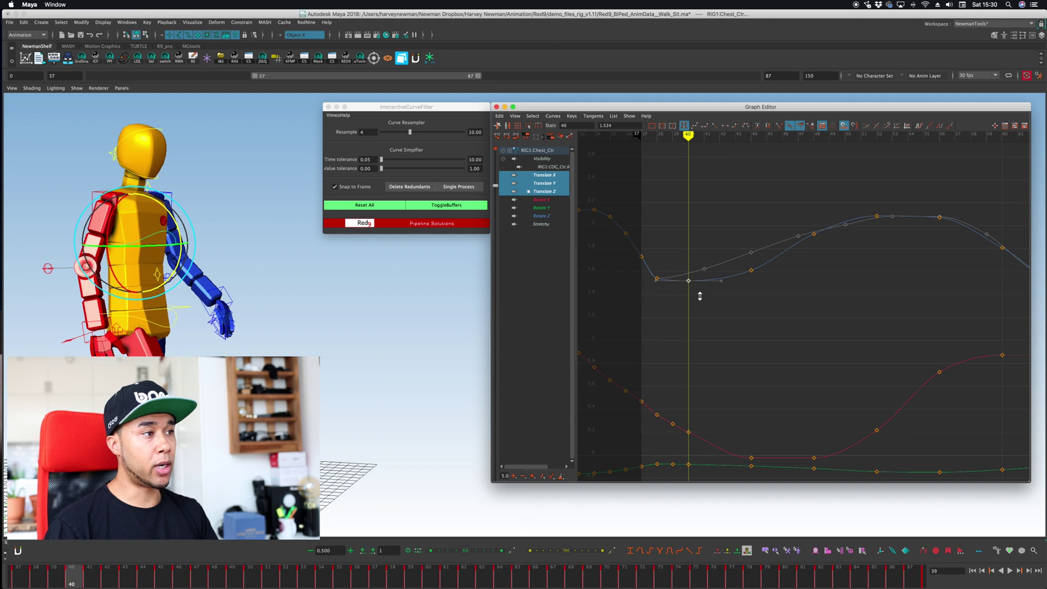
shift+middle_drag(699, 296, 698, 312)
drag(731, 248, 778, 305)
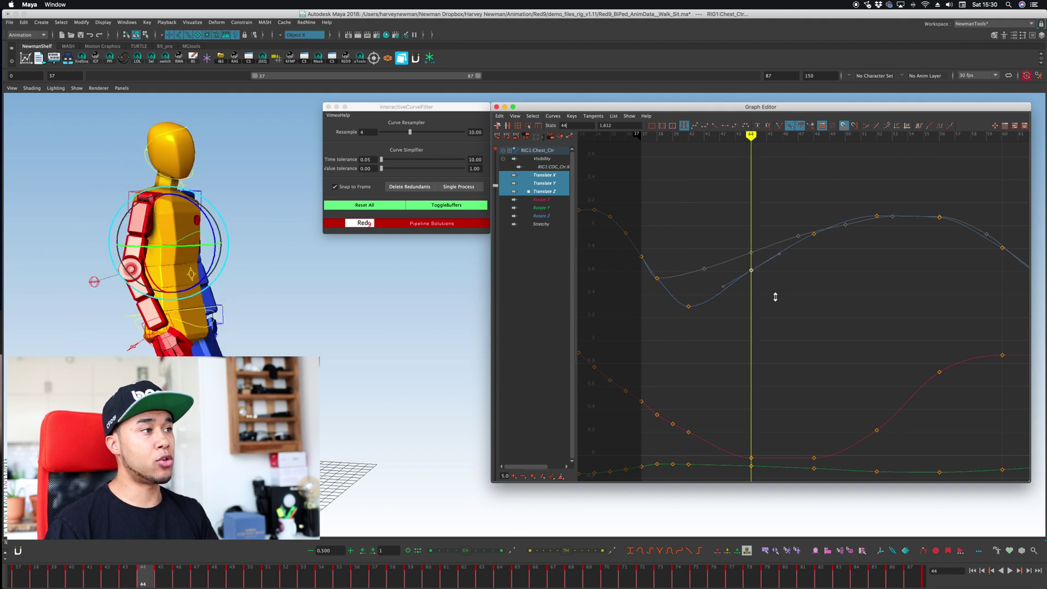
shift+middle_drag(776, 297, 776, 311)
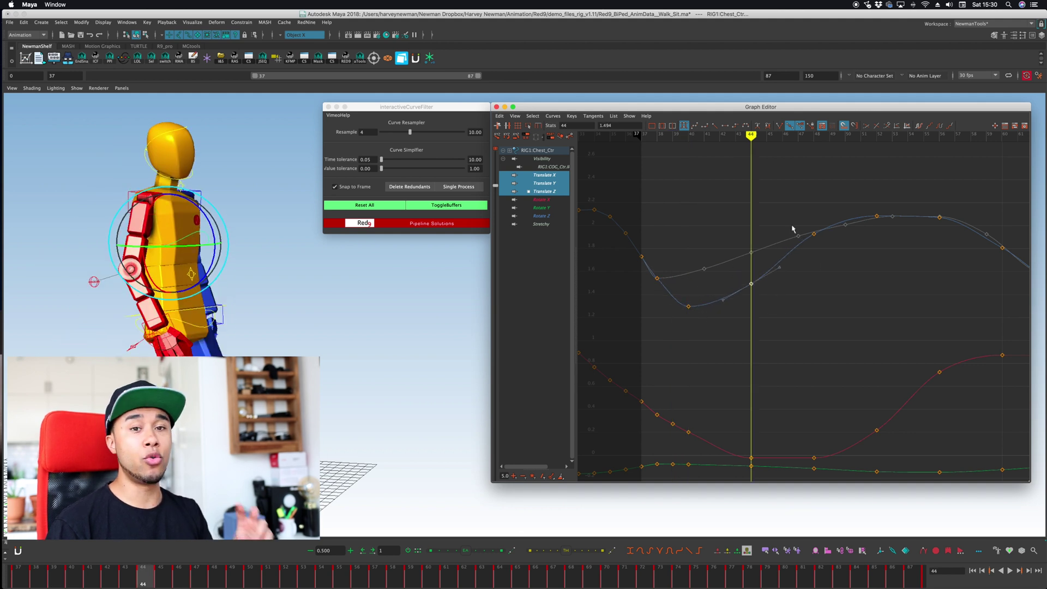
drag(792, 228, 817, 273)
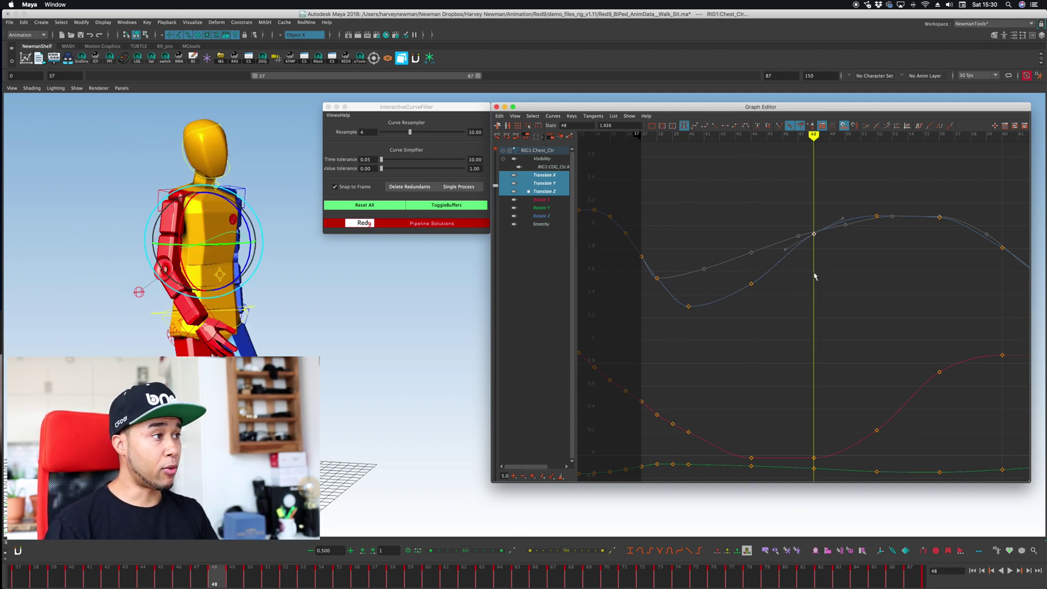
Step: Select the reshaped Translate Z keys and store the current curve as a new buffer curve snapshot
click(812, 271)
drag(649, 175, 1017, 351)
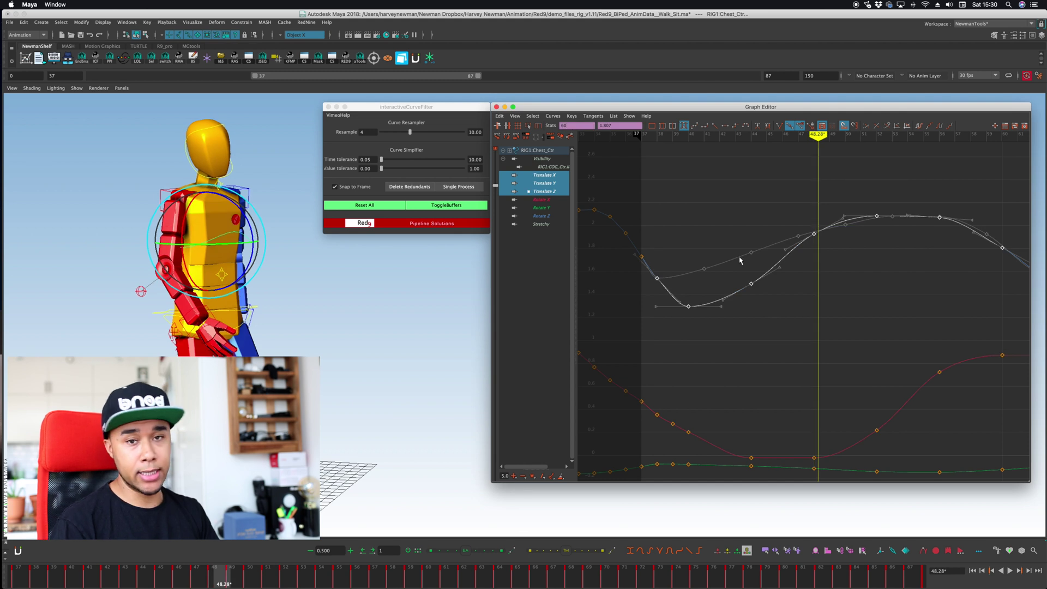
click(747, 246)
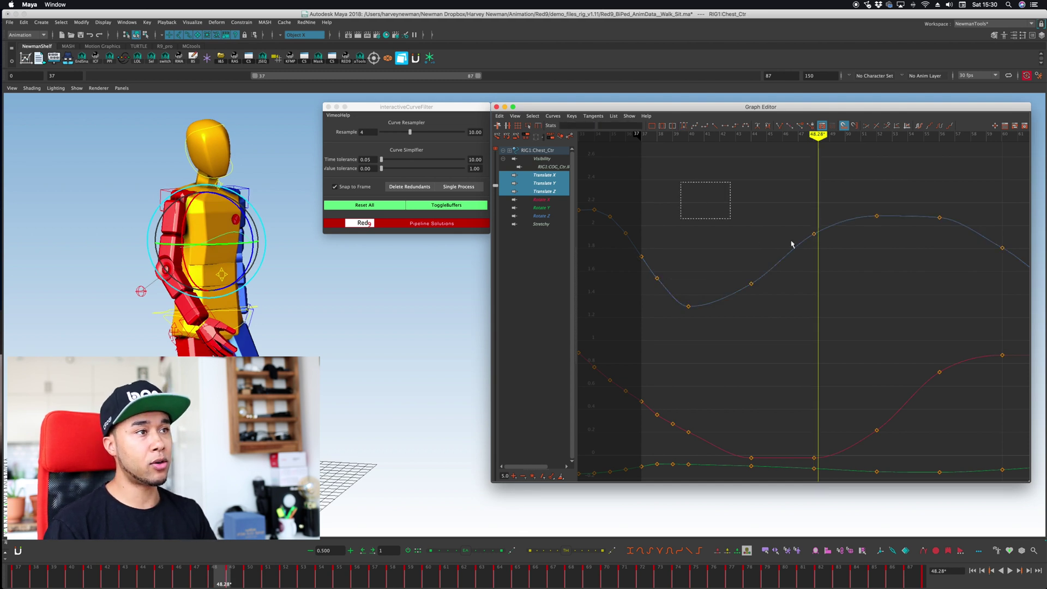
drag(792, 244, 1000, 351)
click(553, 116)
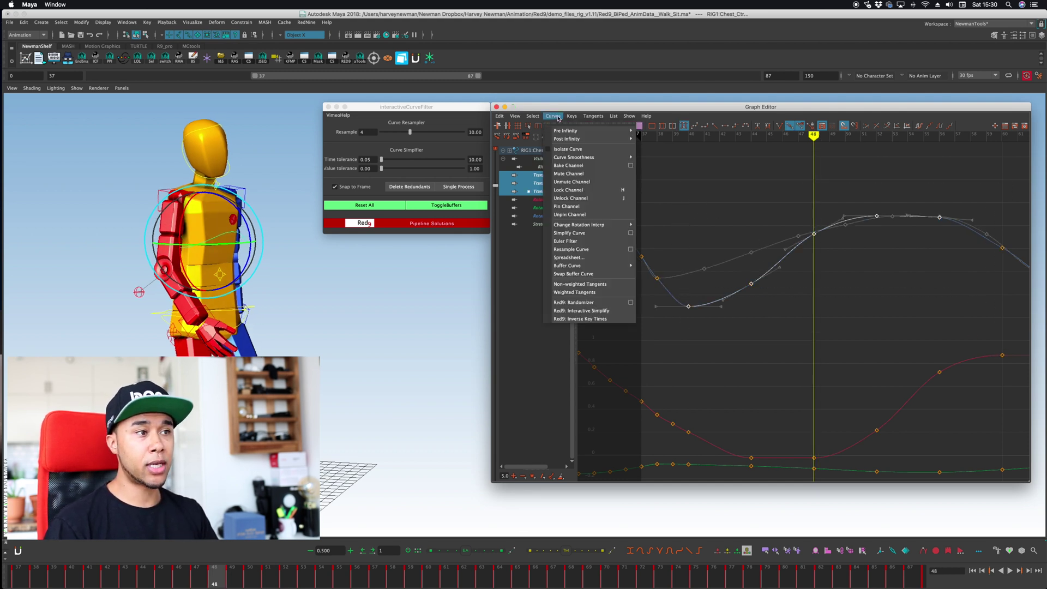
mouse_move(587, 269)
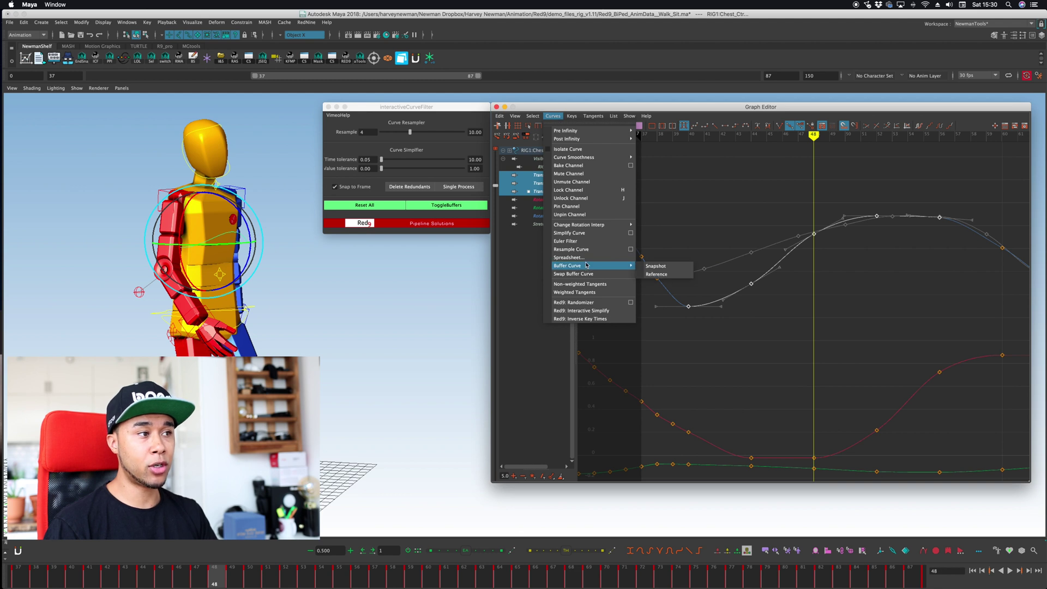
click(656, 266)
Step: Raise the Translate Z key at frame 44 to about 1.55, comparing it with the new buffer curve
click(752, 284)
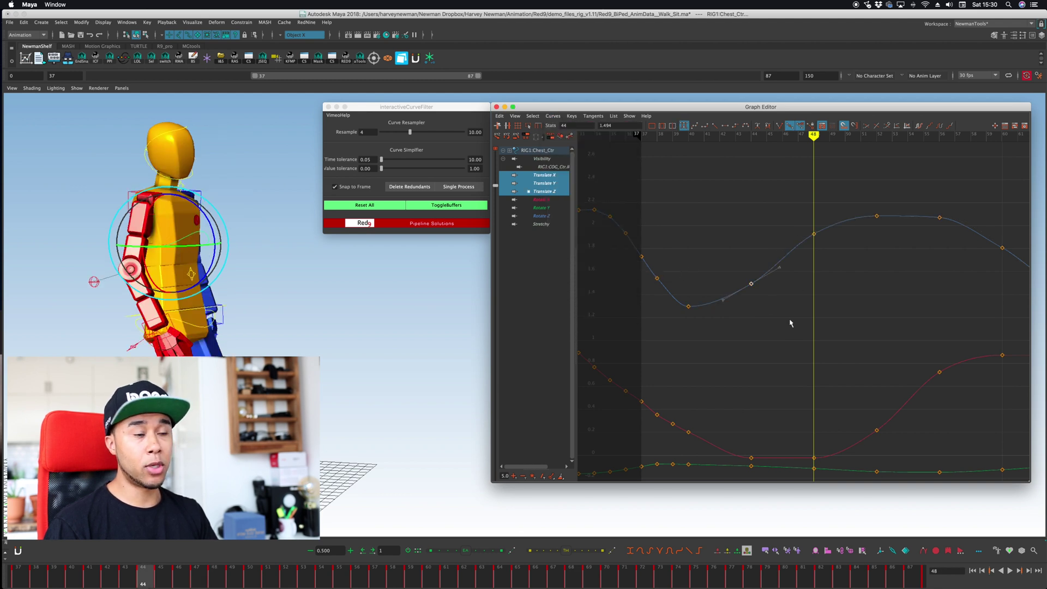
middle_drag(789, 323, 770, 311)
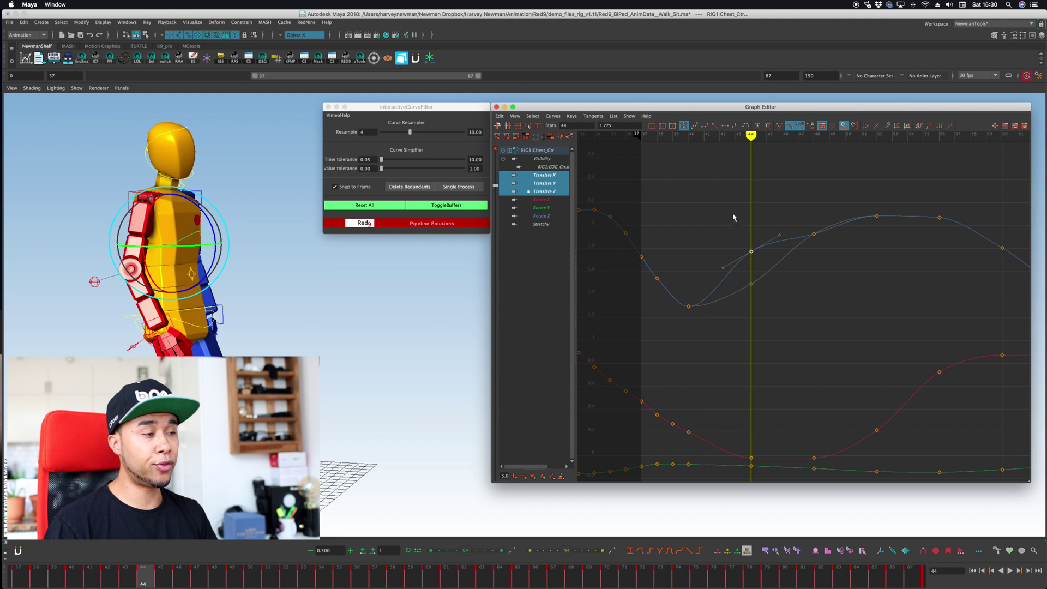
middle_drag(733, 217, 751, 241)
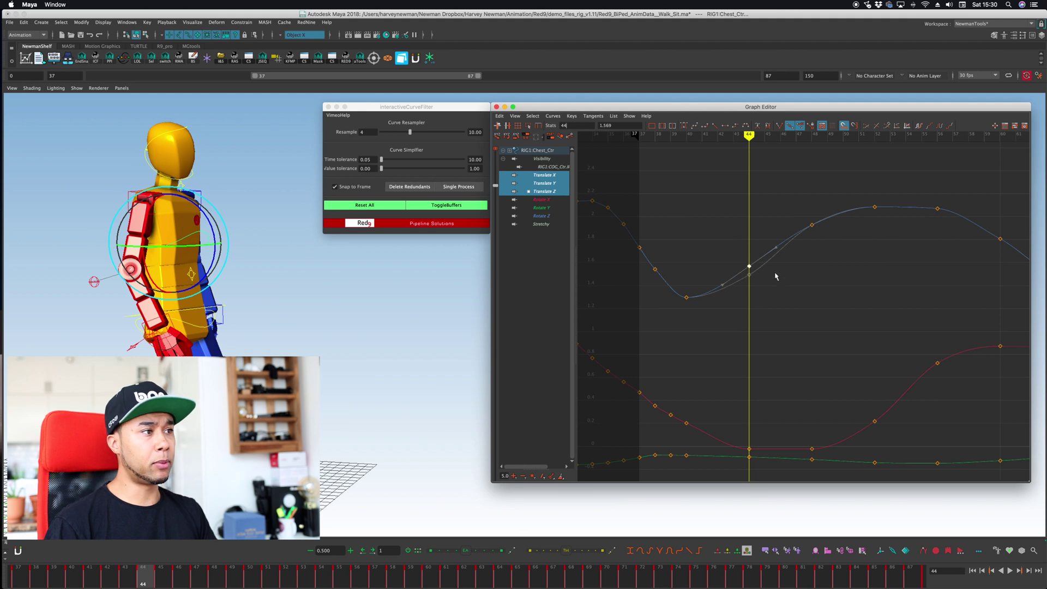
middle_drag(776, 275, 776, 277)
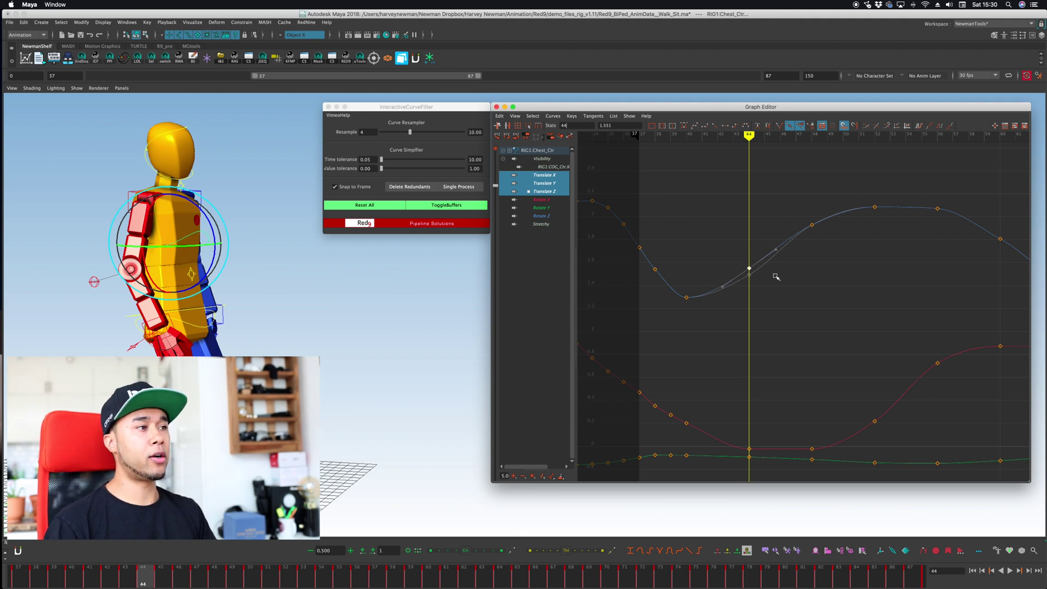